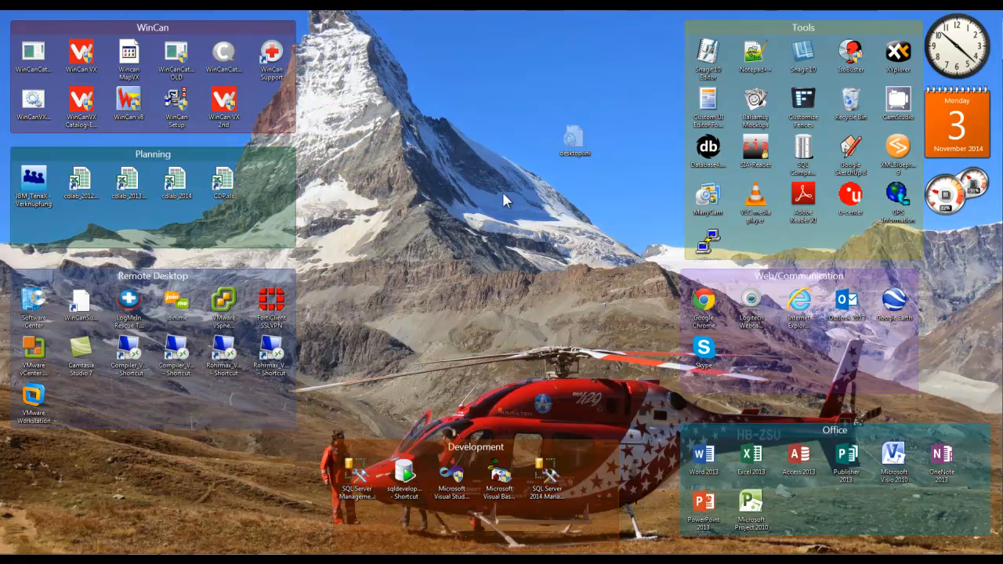
# Launch WinCan VX, log in on the WCSYS (SB-PC) connection, accept the licence and show Home.
pyautogui.doubleClick(80, 55)
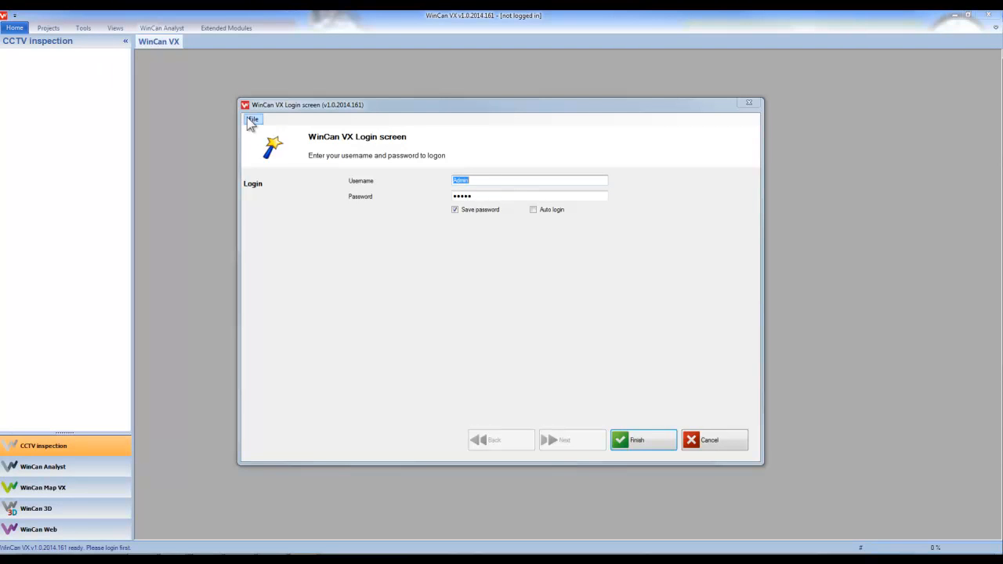
pyautogui.click(253, 119)
pyautogui.click(279, 130)
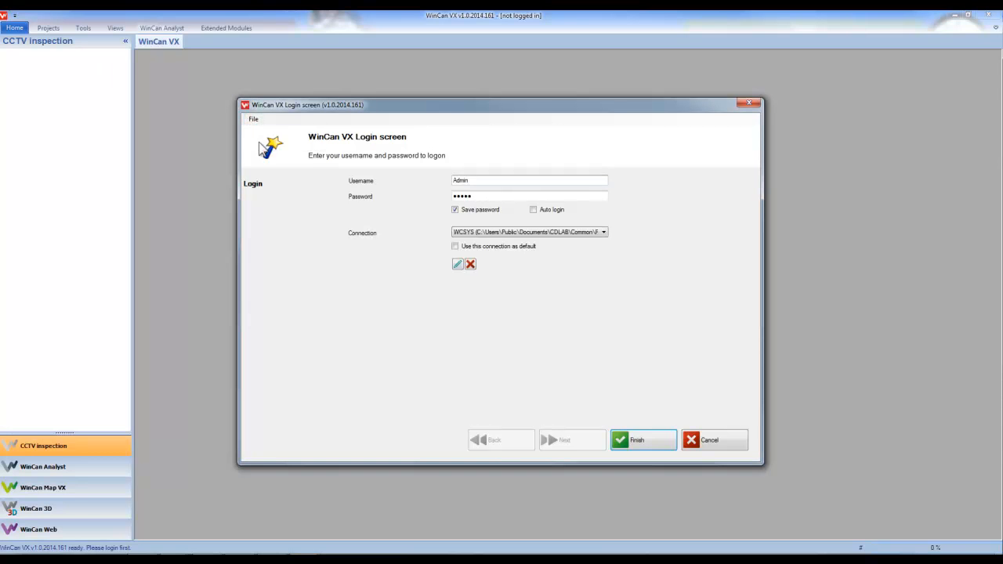
pyautogui.click(487, 231)
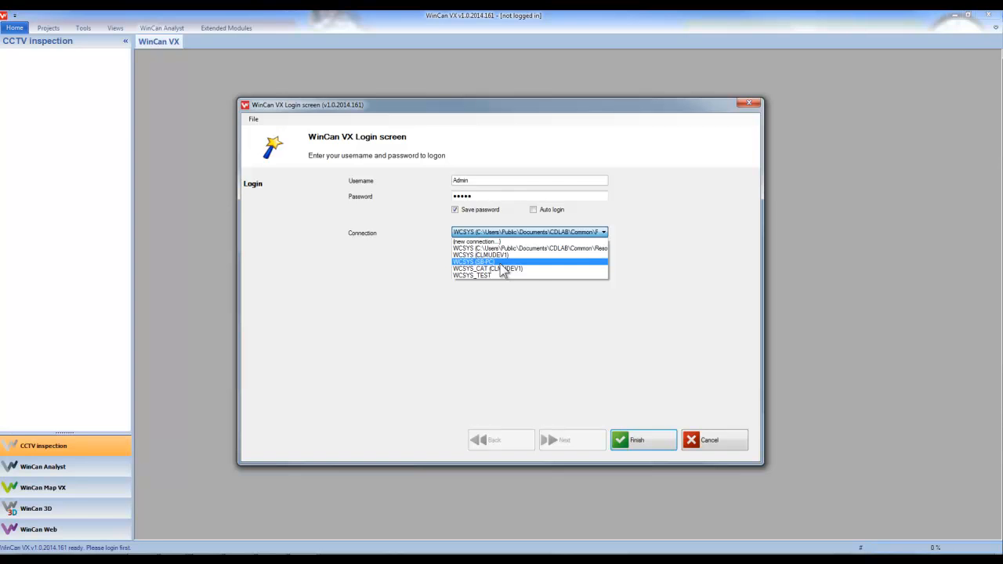
pyautogui.click(500, 263)
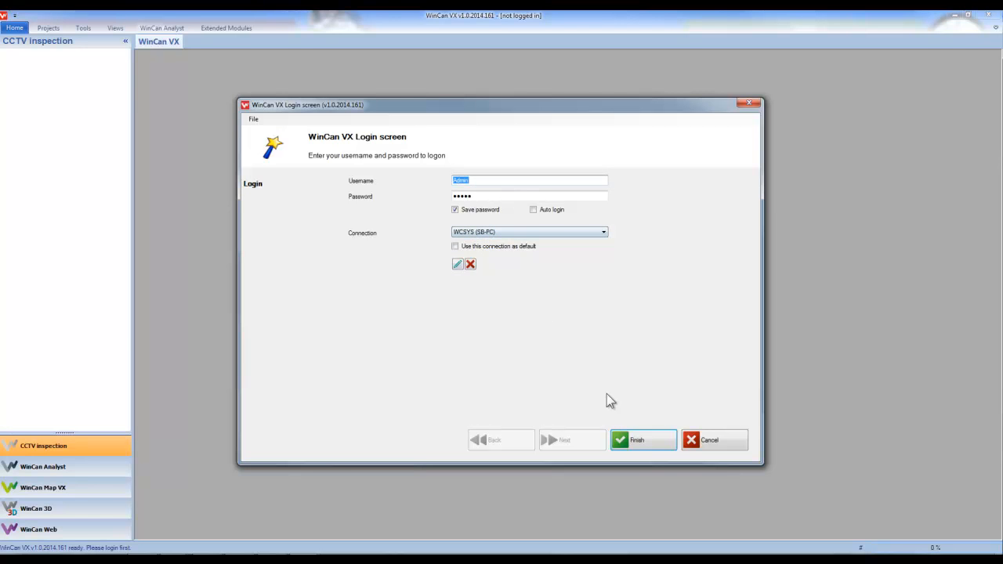
pyautogui.click(639, 443)
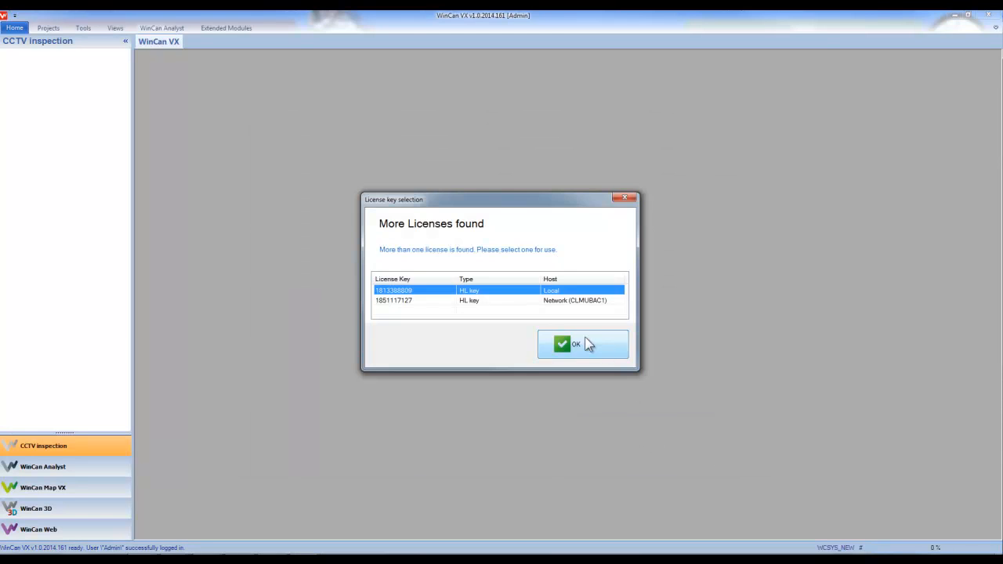
pyautogui.click(584, 344)
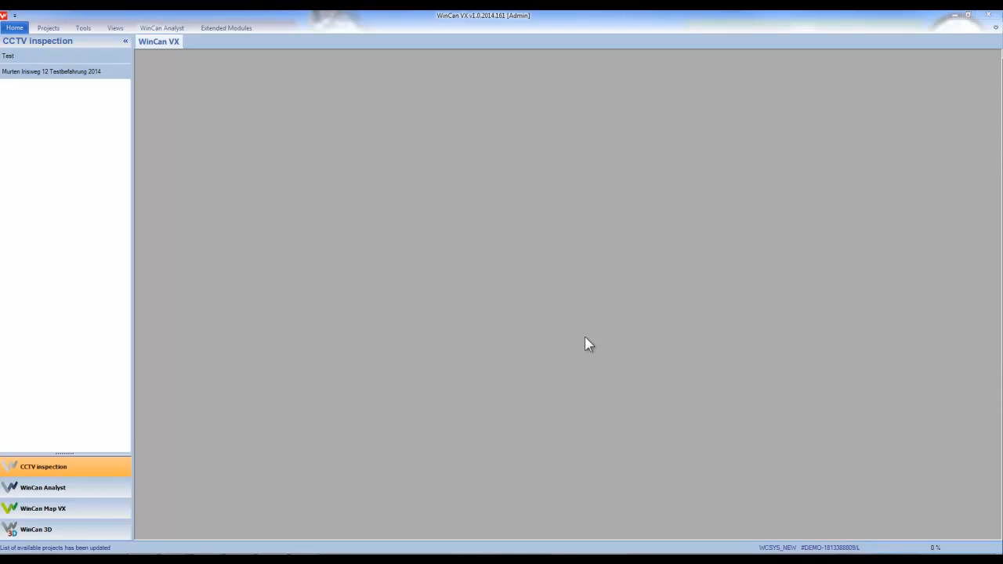
pyautogui.click(14, 28)
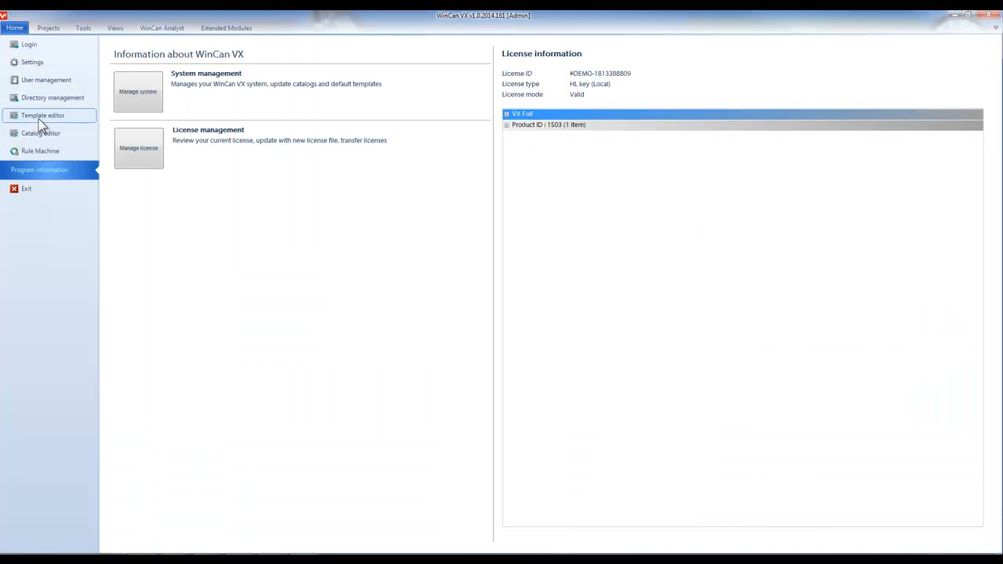
# Show the PACP-6 template's section main form columns in the Template editor, then close WinCan VX.
pyautogui.click(39, 119)
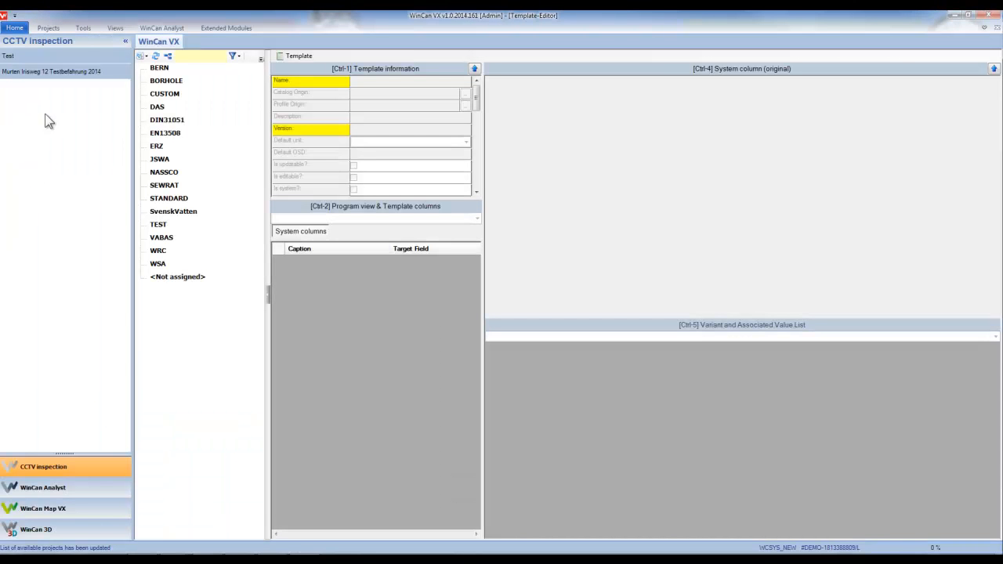
pyautogui.click(125, 43)
pyautogui.doubleClick(54, 173)
pyautogui.doubleClick(70, 250)
pyautogui.click(80, 264)
pyautogui.click(186, 217)
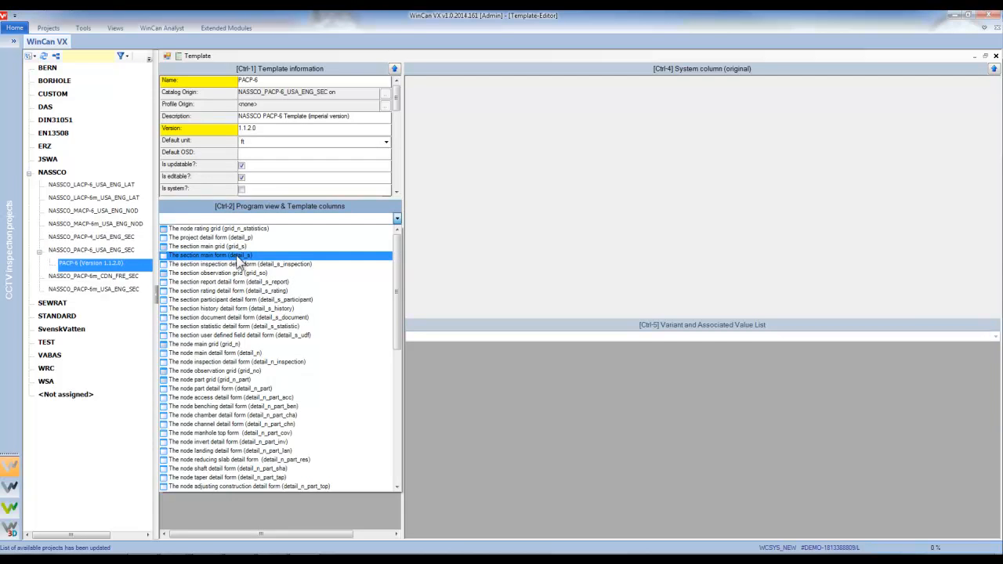
pyautogui.click(233, 256)
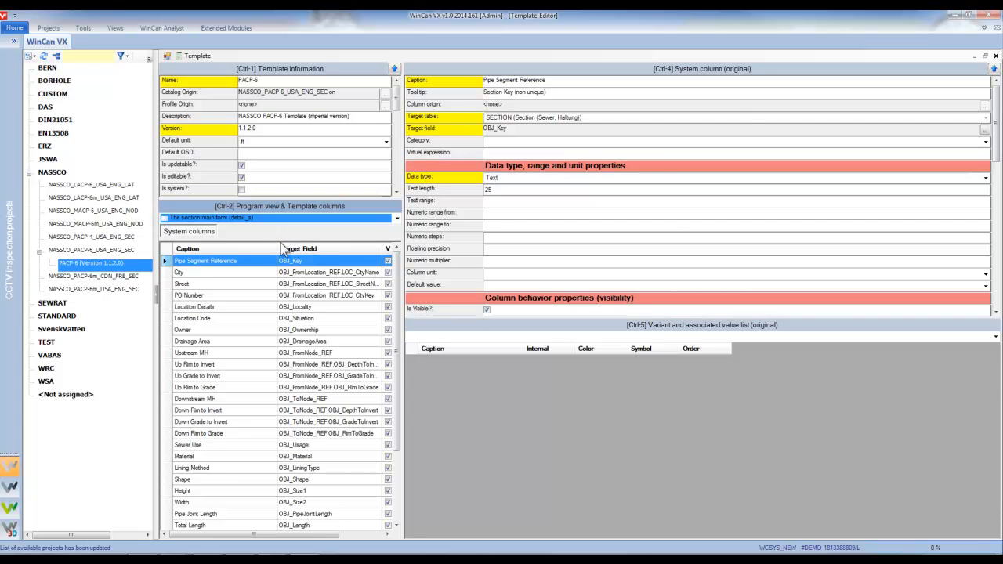
pyautogui.click(990, 15)
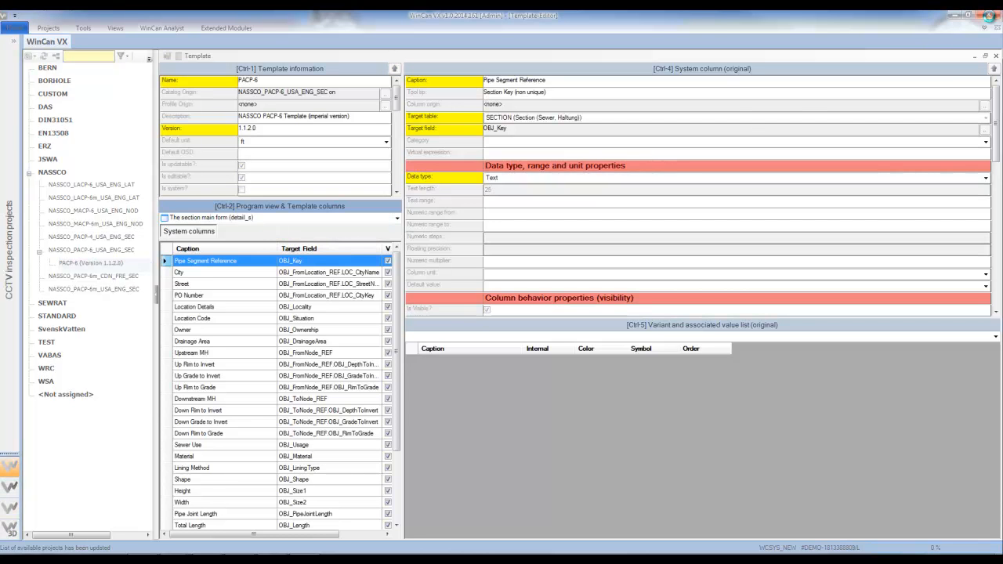
# Relaunch WinCan VX on the WCSYS (SB-PC) connection, accept the licence and open the Test project.
pyautogui.doubleClick(83, 55)
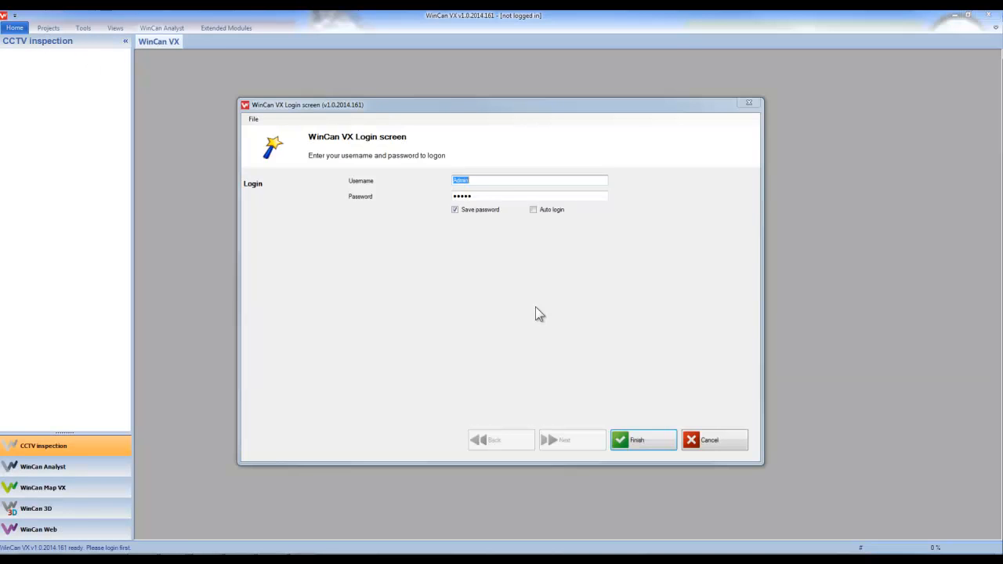
pyautogui.click(254, 122)
pyautogui.click(280, 142)
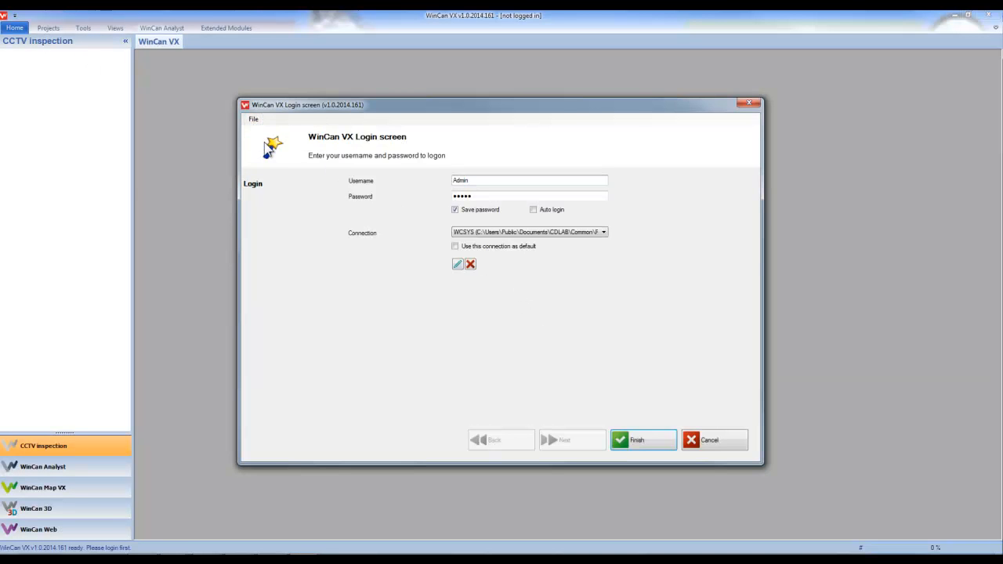
pyautogui.click(509, 233)
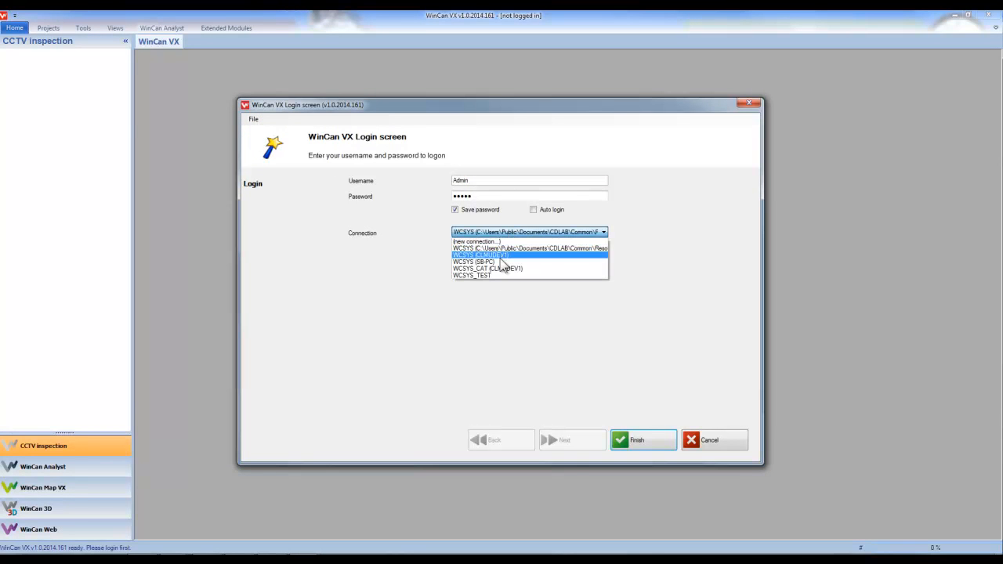
pyautogui.click(501, 262)
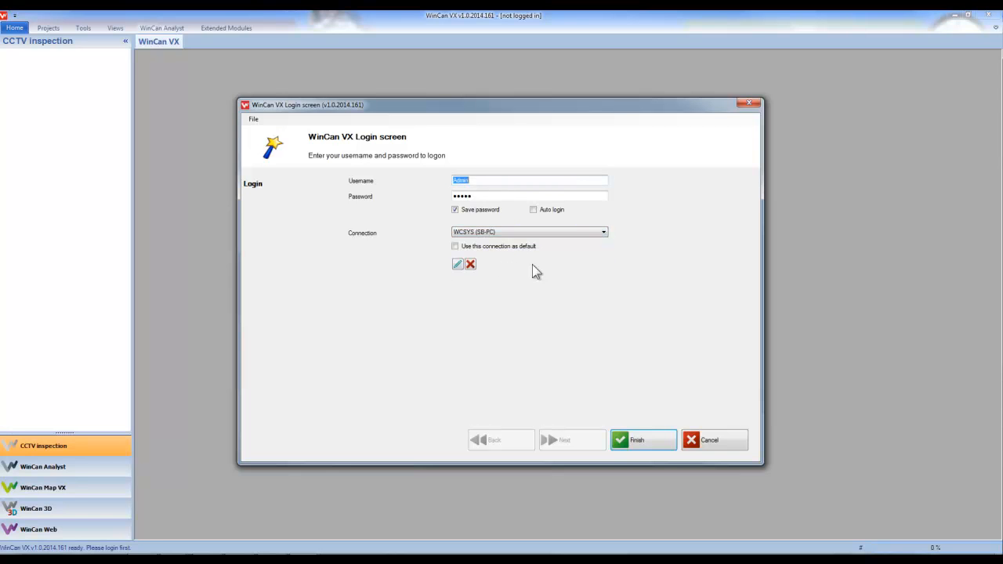
pyautogui.click(643, 440)
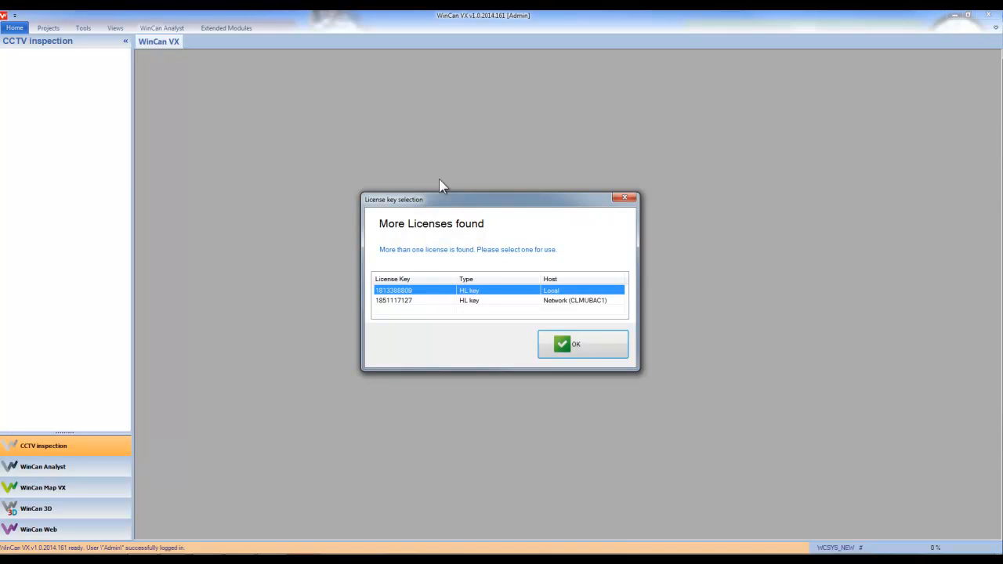
pyautogui.click(549, 342)
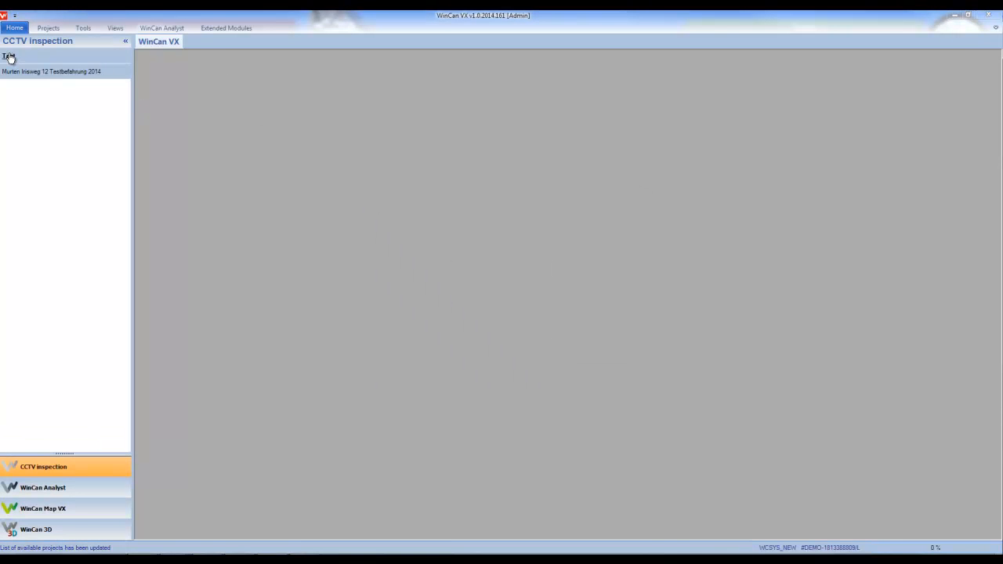
pyautogui.doubleClick(9, 58)
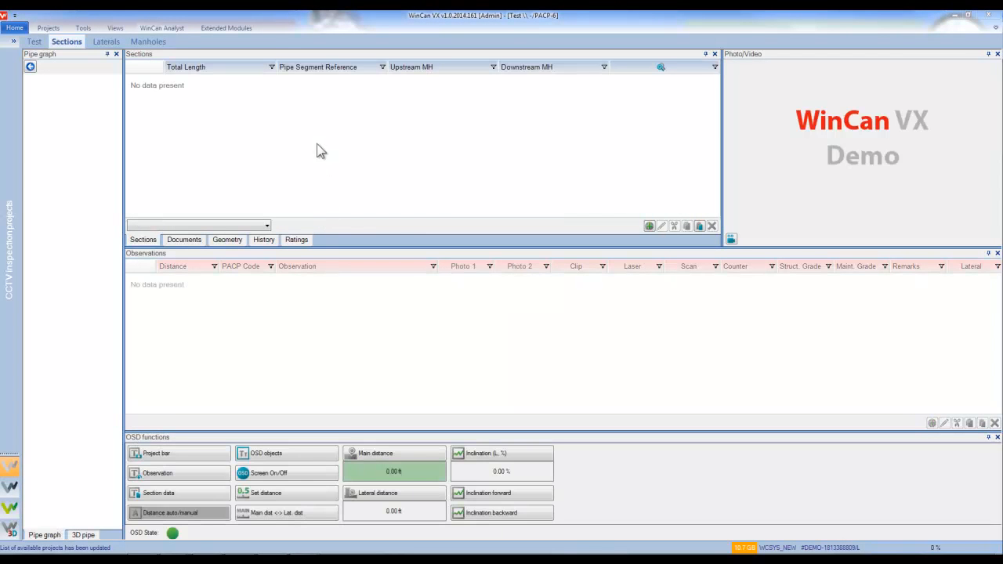
# Load the PACP-6 section main form columns in the Template editor and view Location Details' properties.
pyautogui.click(23, 30)
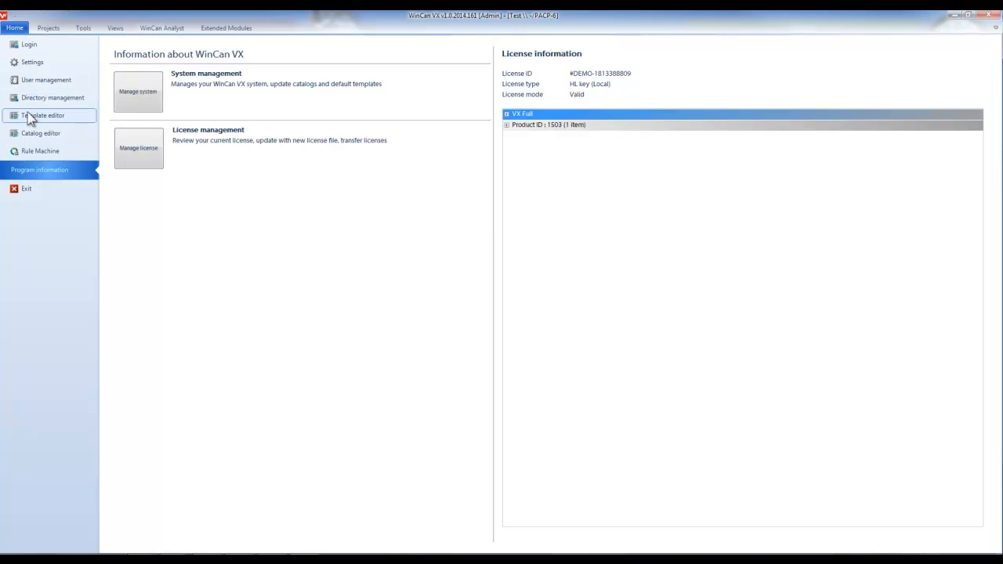
pyautogui.click(29, 118)
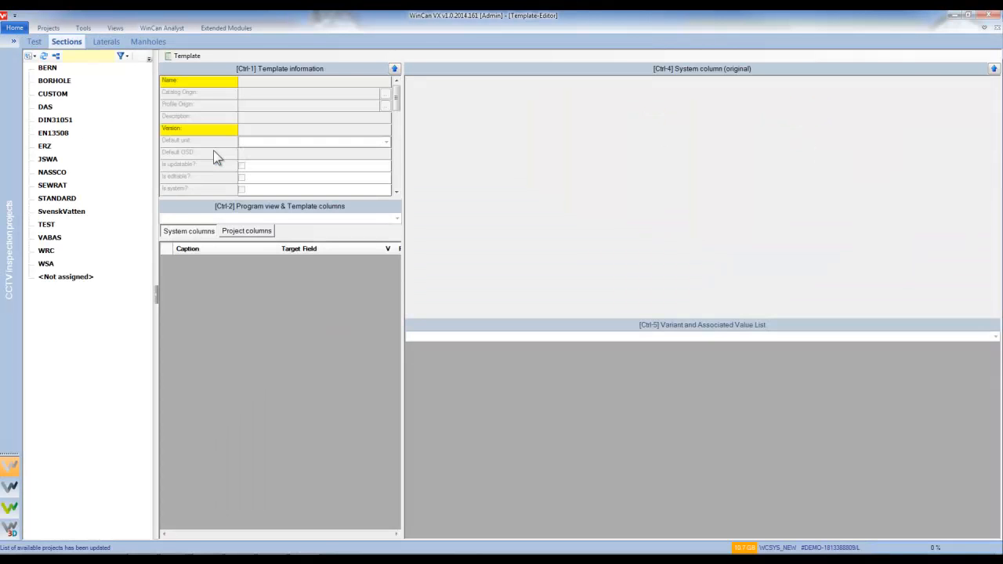
pyautogui.doubleClick(47, 174)
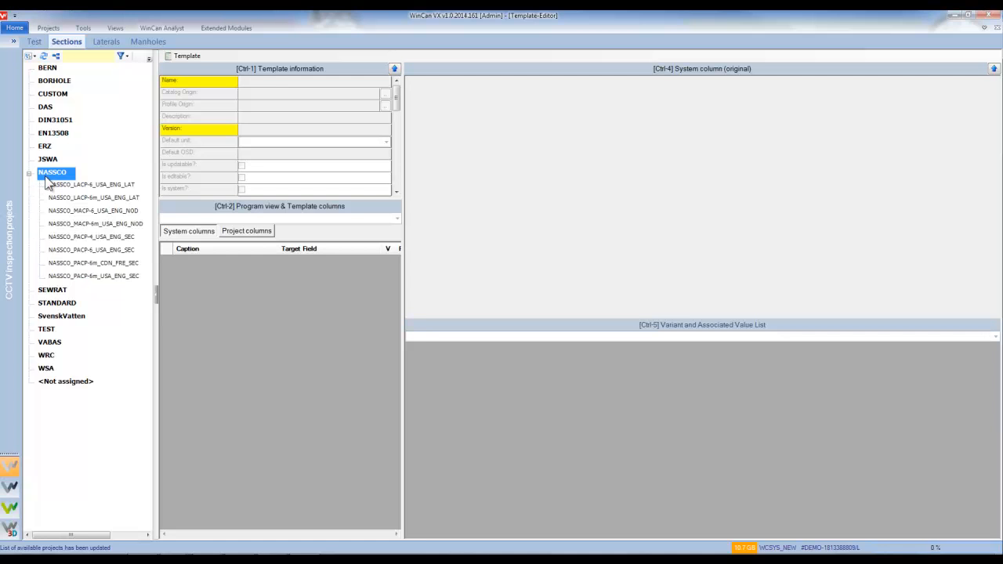
pyautogui.doubleClick(89, 252)
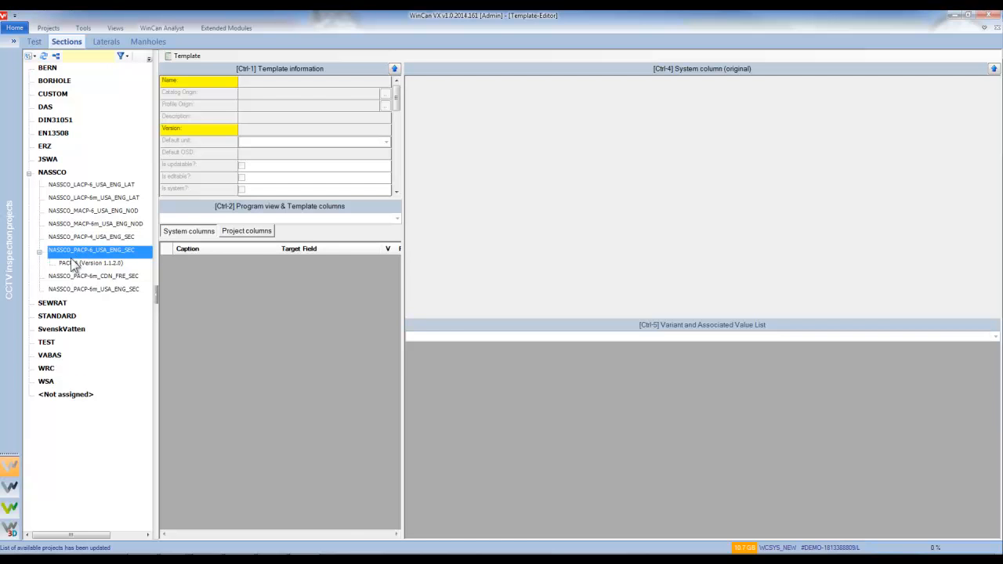
pyautogui.click(91, 266)
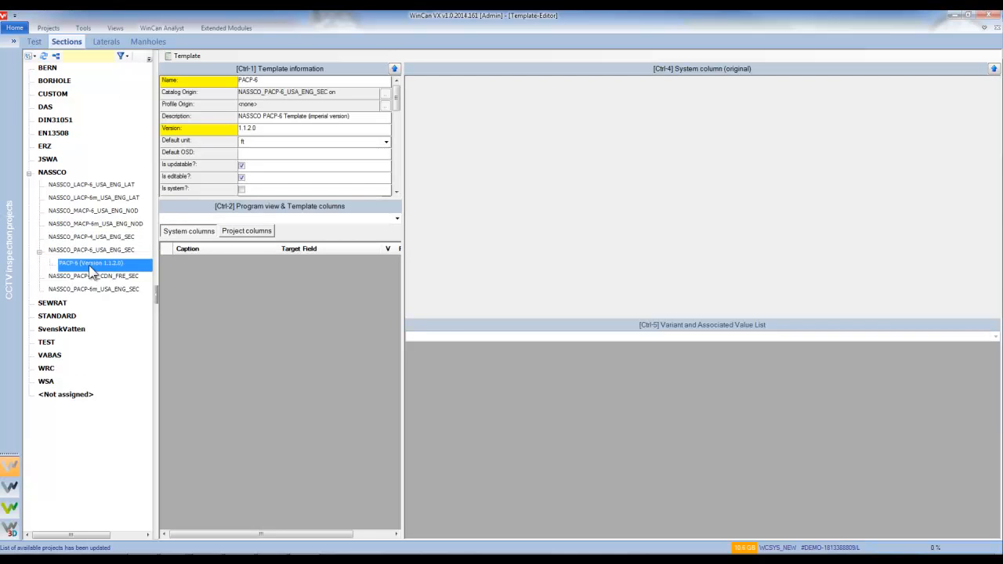
pyautogui.click(205, 218)
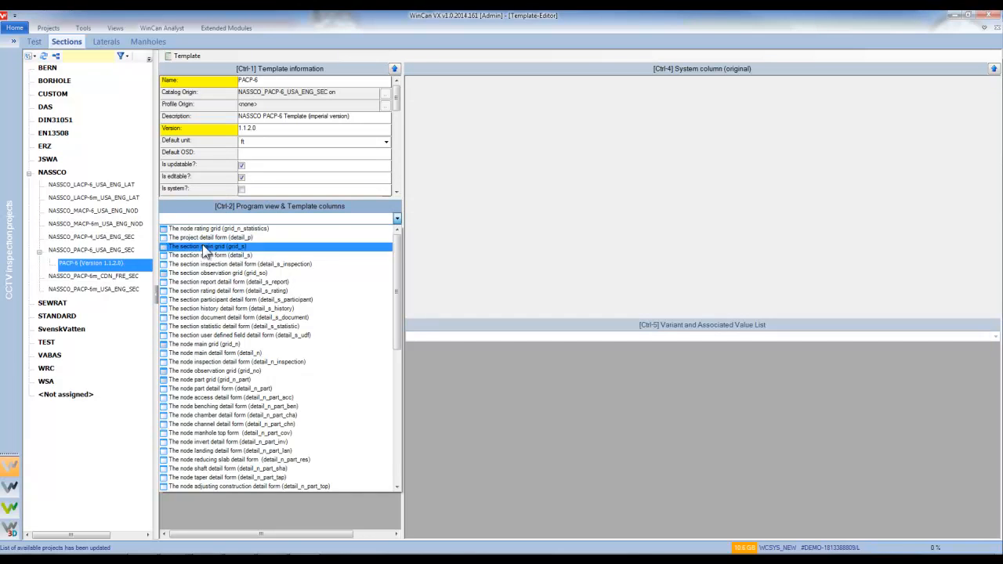
pyautogui.click(201, 256)
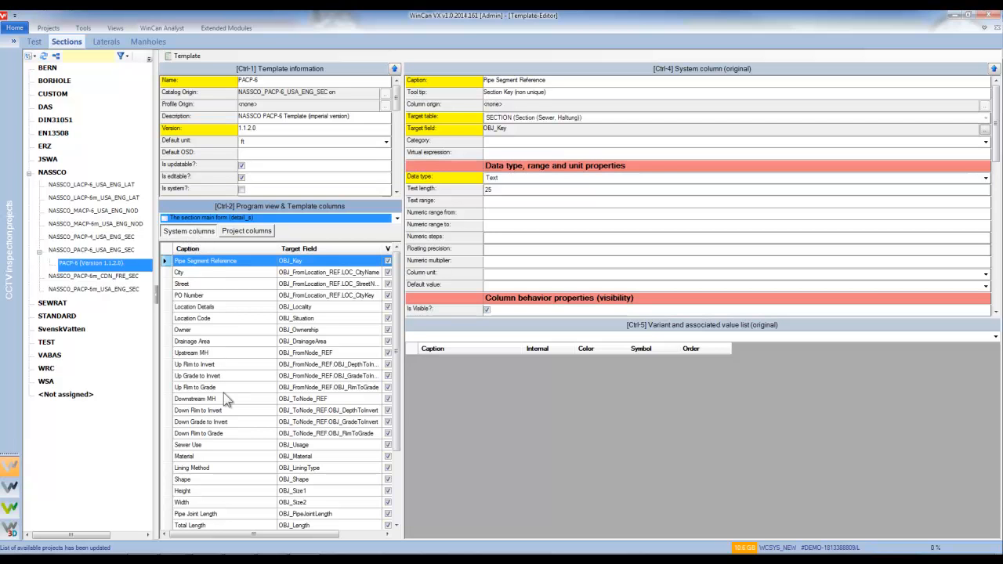
pyautogui.click(205, 308)
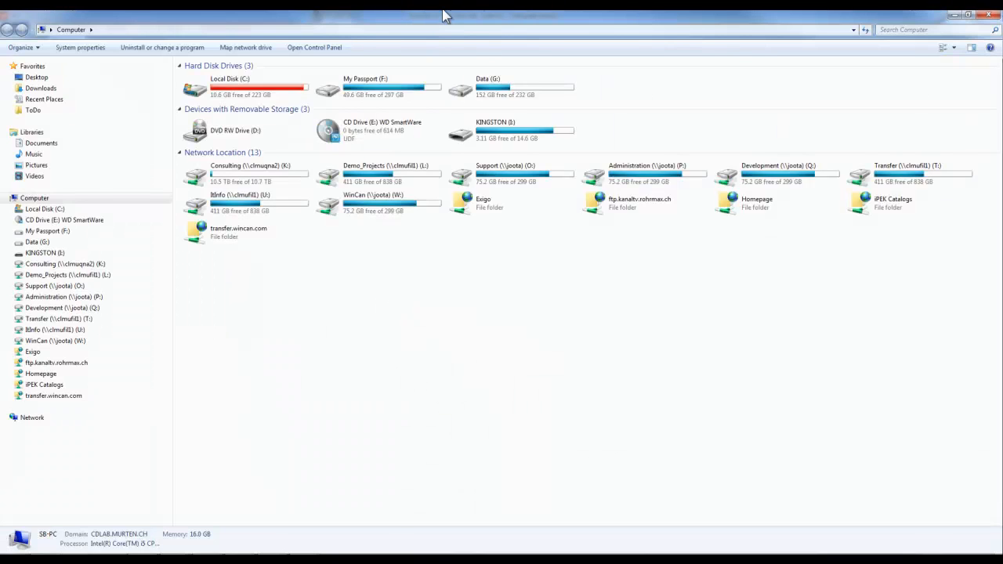
# Browse Documents > CDLAB > Common > Resources > sqlCE and bring up WCSYS.sdf's context menu.
pyautogui.doubleClick(443, 13)
pyautogui.moveTo(560, 122); pyautogui.dragTo(605, 127)
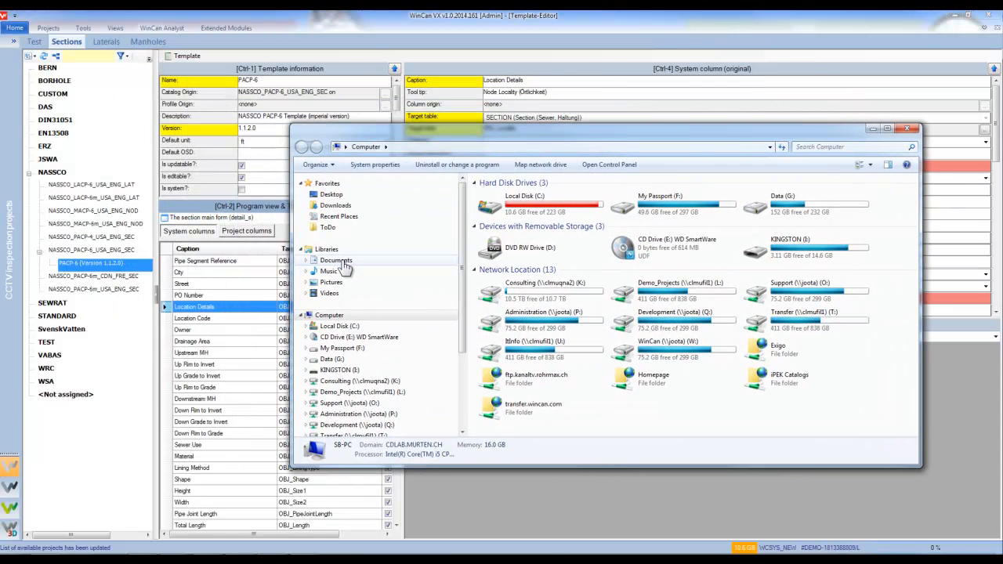
pyautogui.click(337, 260)
pyautogui.doubleClick(499, 235)
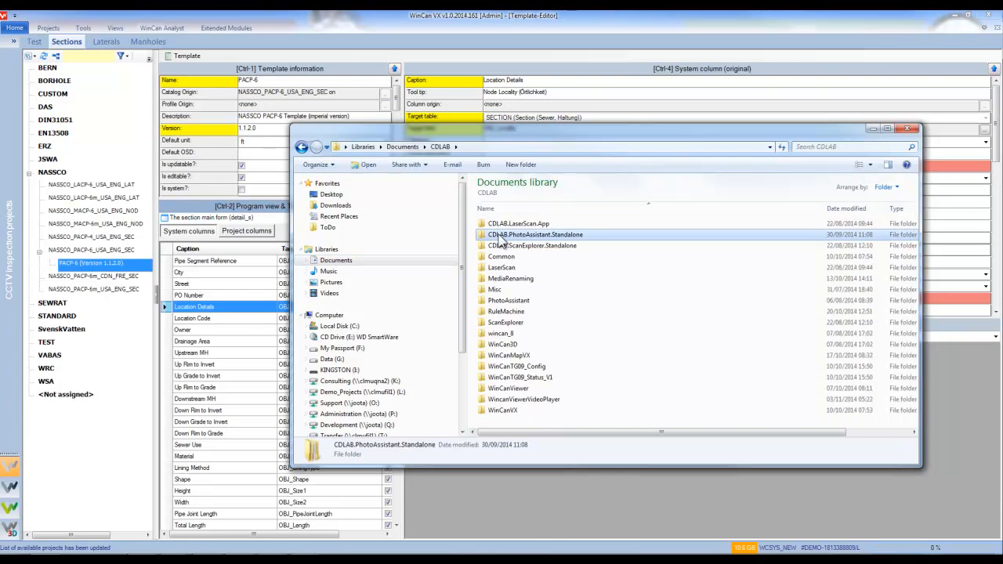
pyautogui.doubleClick(500, 257)
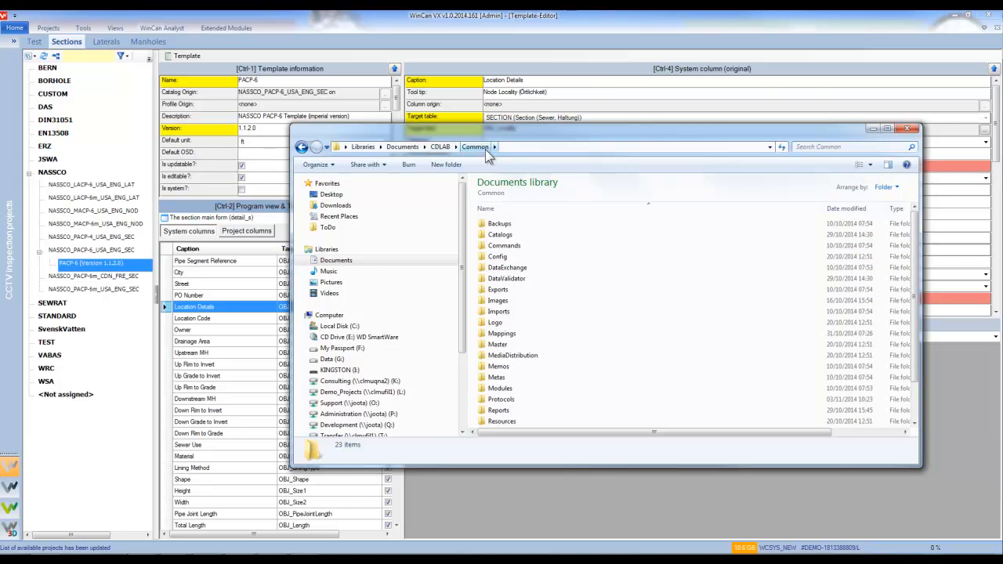
pyautogui.doubleClick(501, 421)
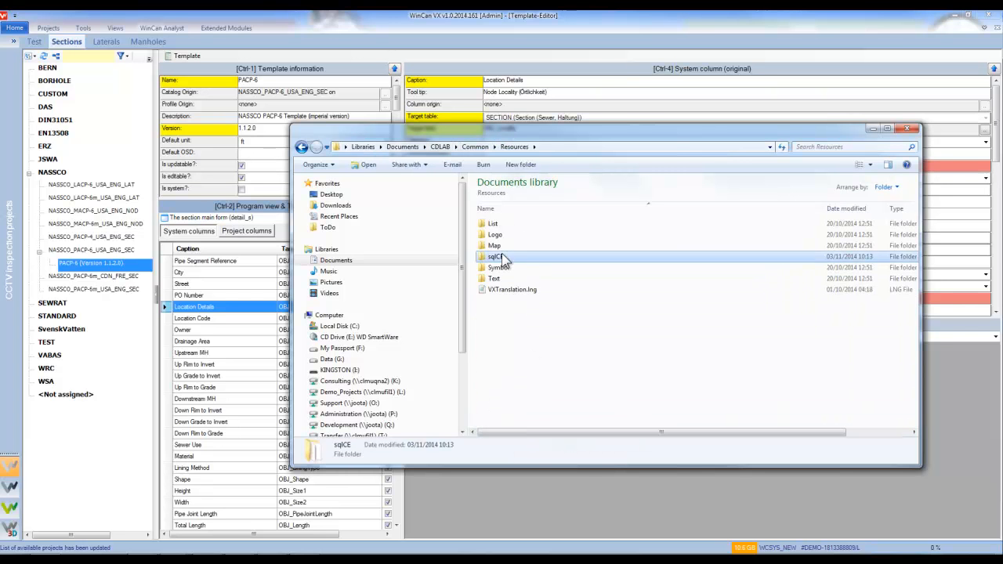
pyautogui.doubleClick(502, 255)
pyautogui.click(507, 258)
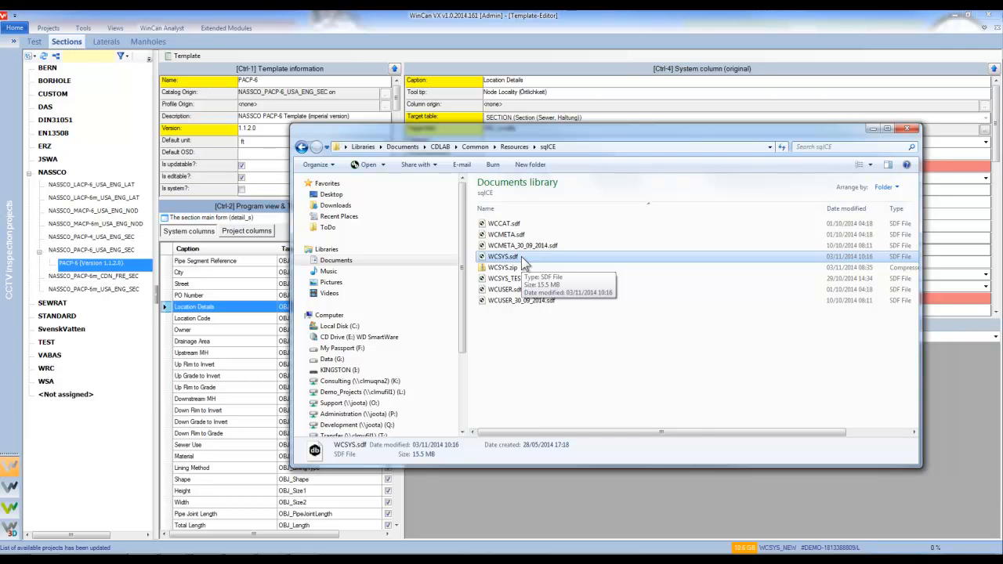
pyautogui.rightClick(521, 256)
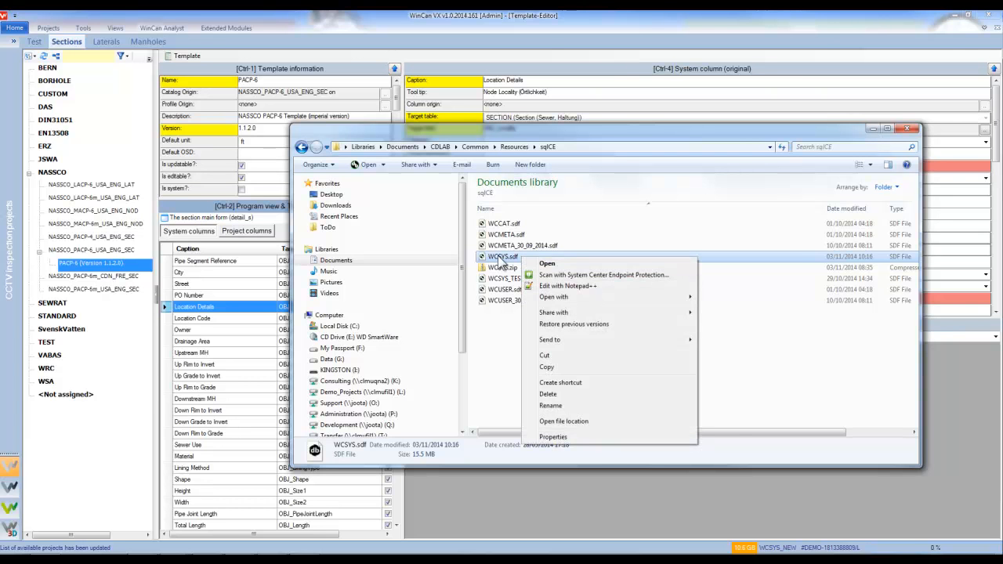
# Open WCSYS.sdf in Database .NET, load the SYSCOL table's rows, inspect OBJ_LibraryID, then close it.
pyautogui.doubleClick(499, 257)
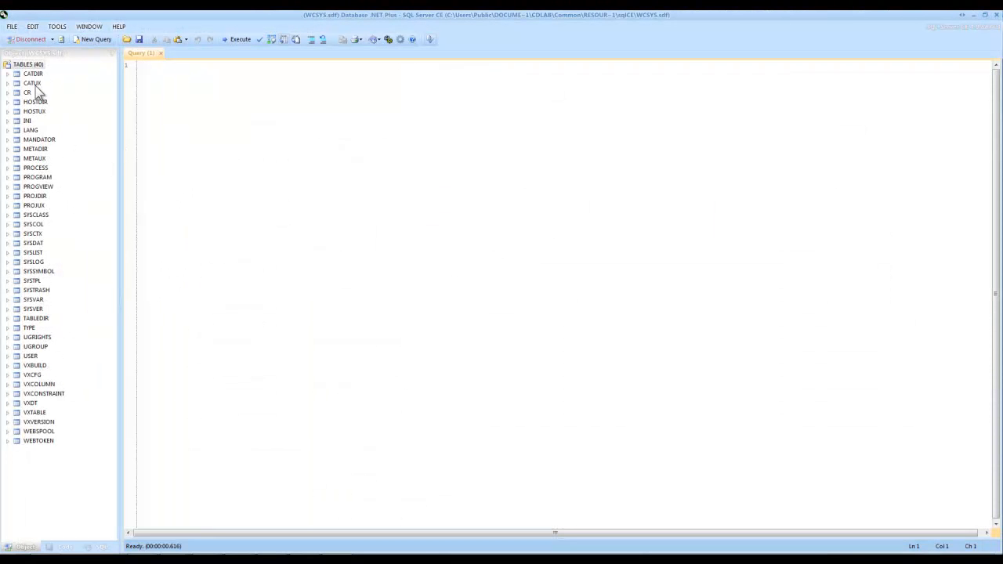
pyautogui.click(39, 217)
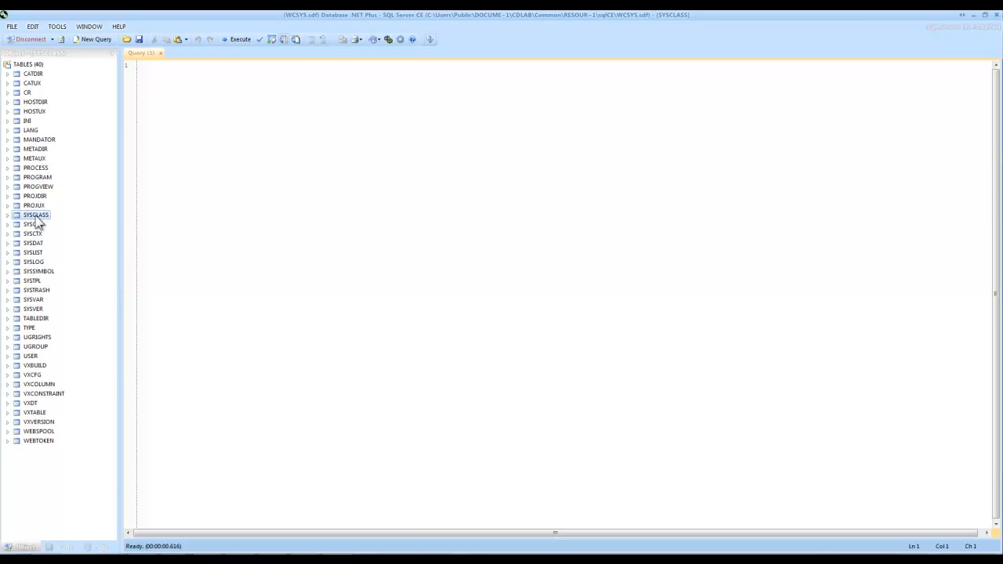
pyautogui.click(33, 226)
pyautogui.rightClick(33, 229)
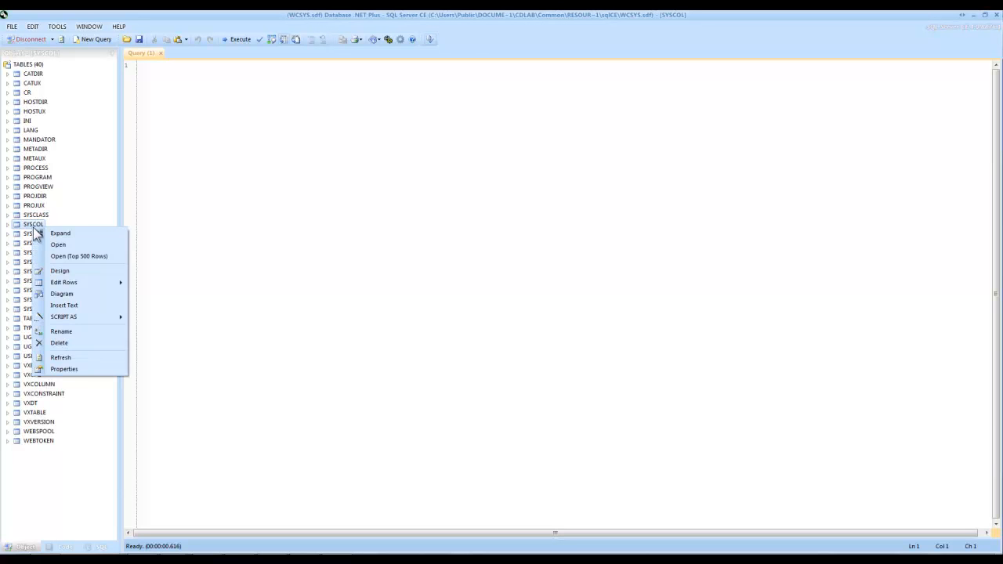
pyautogui.click(48, 244)
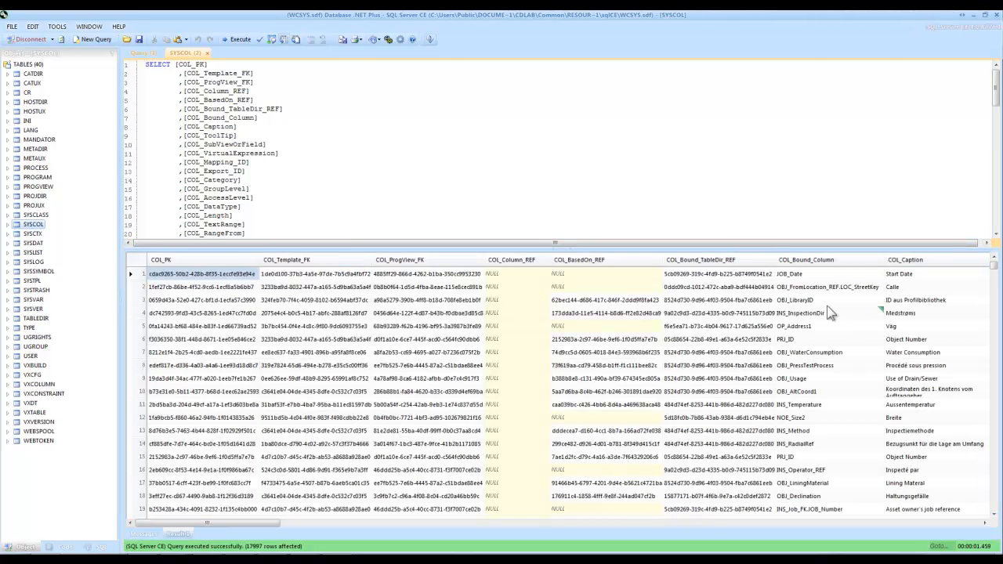
pyautogui.click(816, 300)
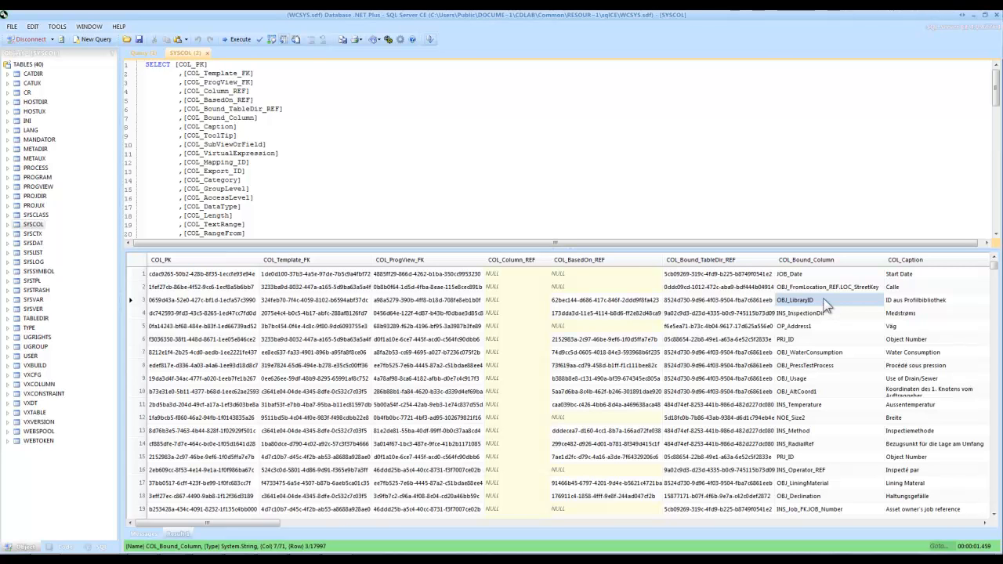
pyautogui.click(997, 17)
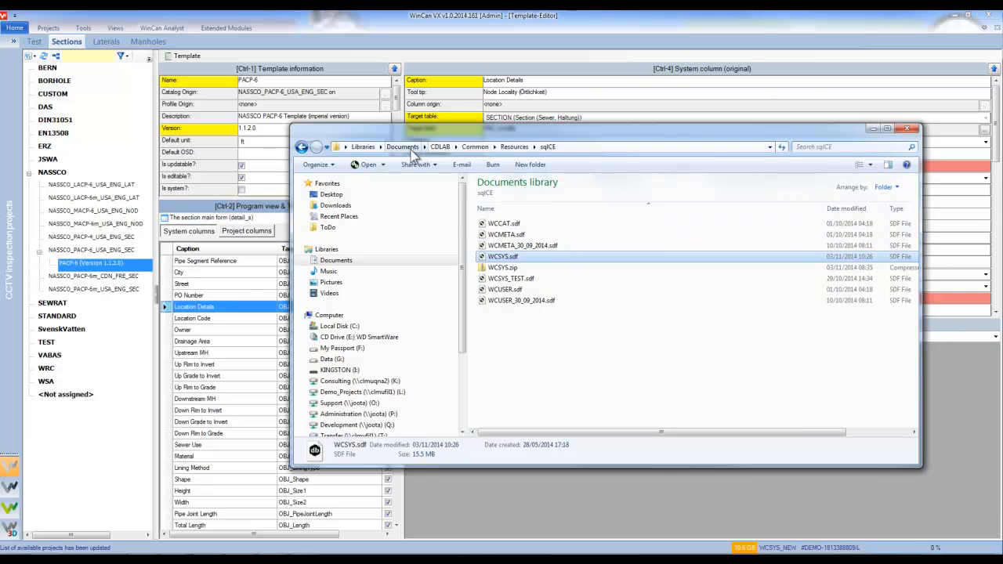
# Open Mannheimer.sdf from C:\WinCan_Projects\3D_Mannheimer-2014-06-24\DB in Database .NET.
pyautogui.click(342, 323)
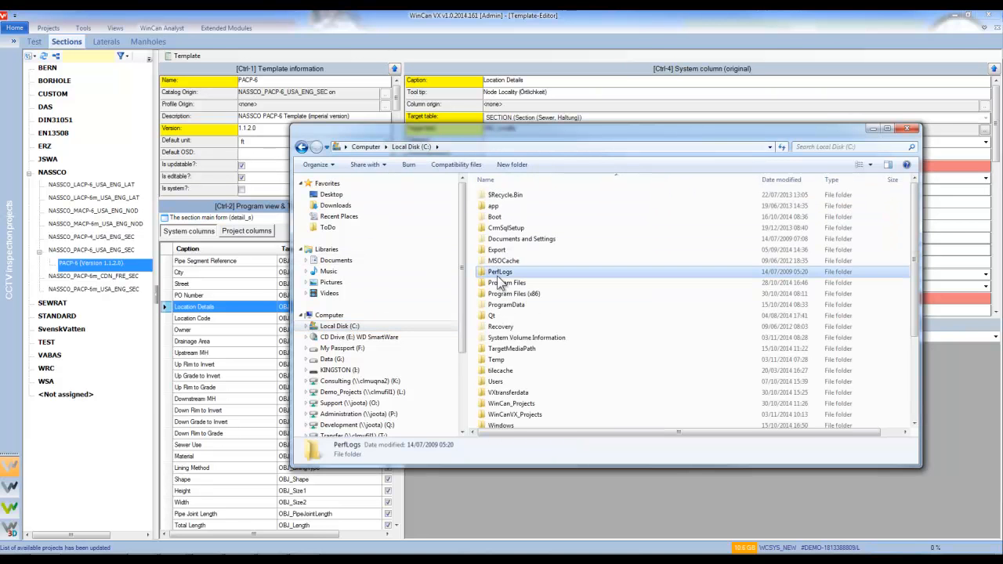
pyautogui.press('w')
pyautogui.press('Return')
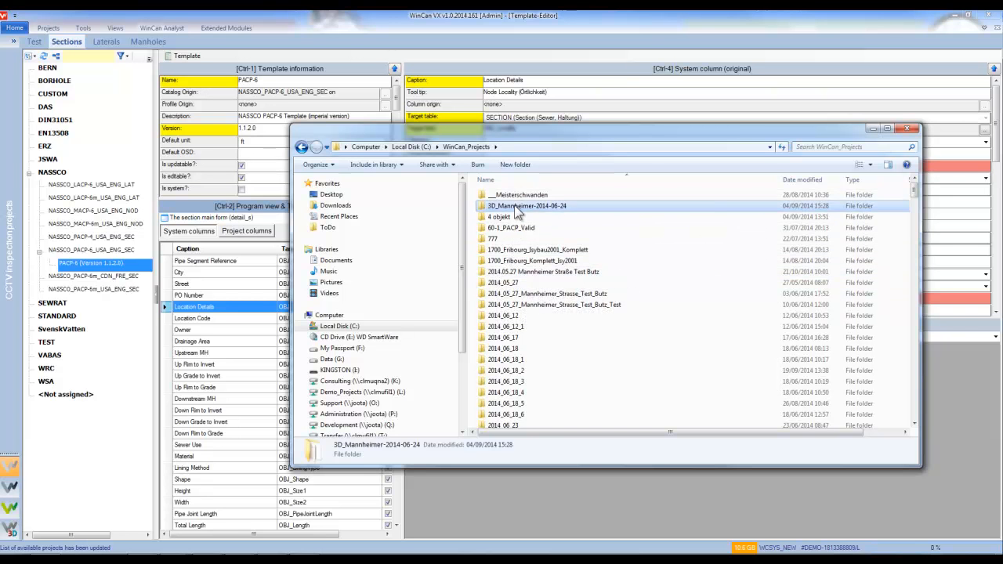
pyautogui.doubleClick(517, 205)
pyautogui.doubleClick(513, 196)
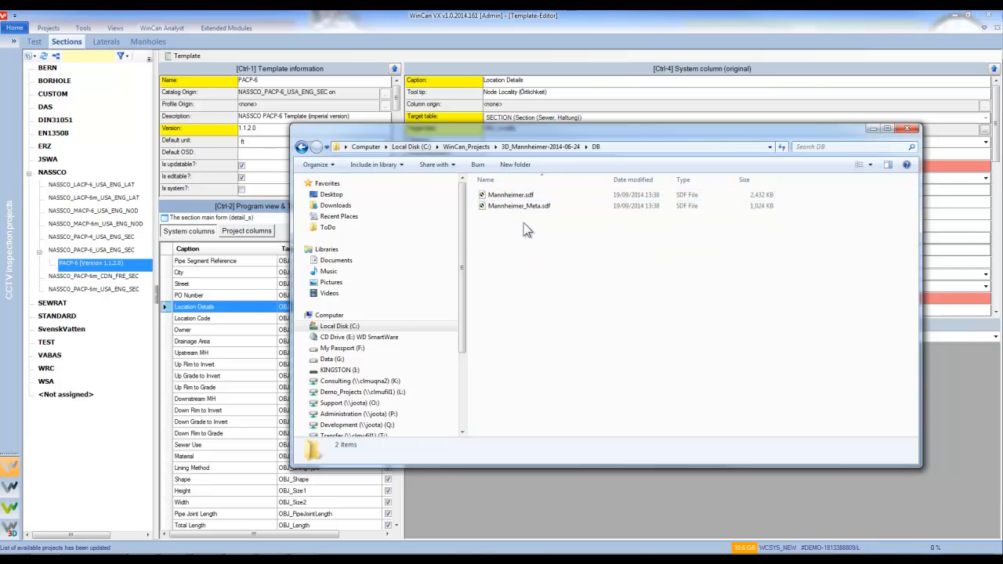
pyautogui.doubleClick(517, 195)
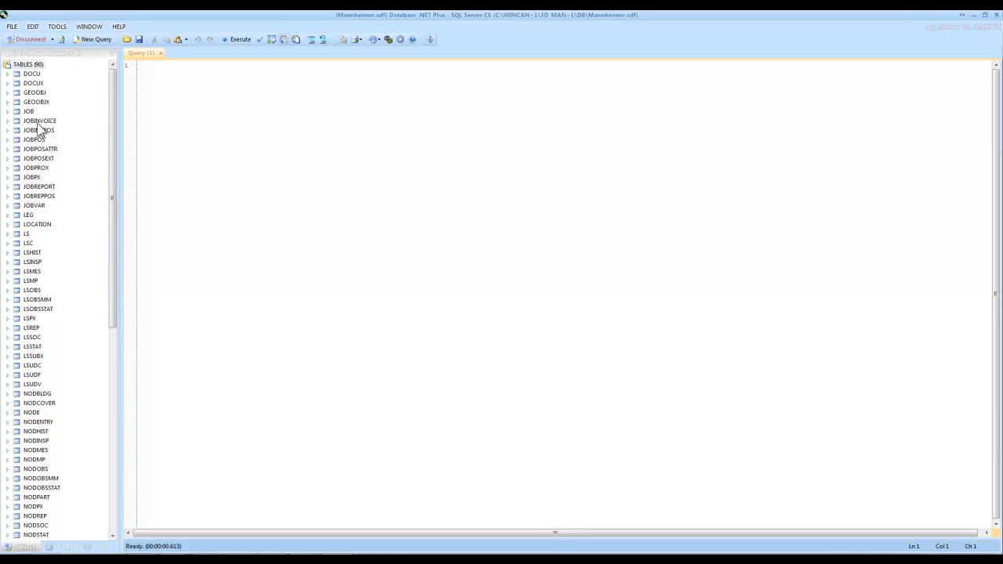
# Inspect Mannheimer.sdf's SECTION, USRCOL, USRCLASS and USRLIST tables, then restore the window from full screen.
pyautogui.moveTo(112, 263); pyautogui.dragTo(119, 443)
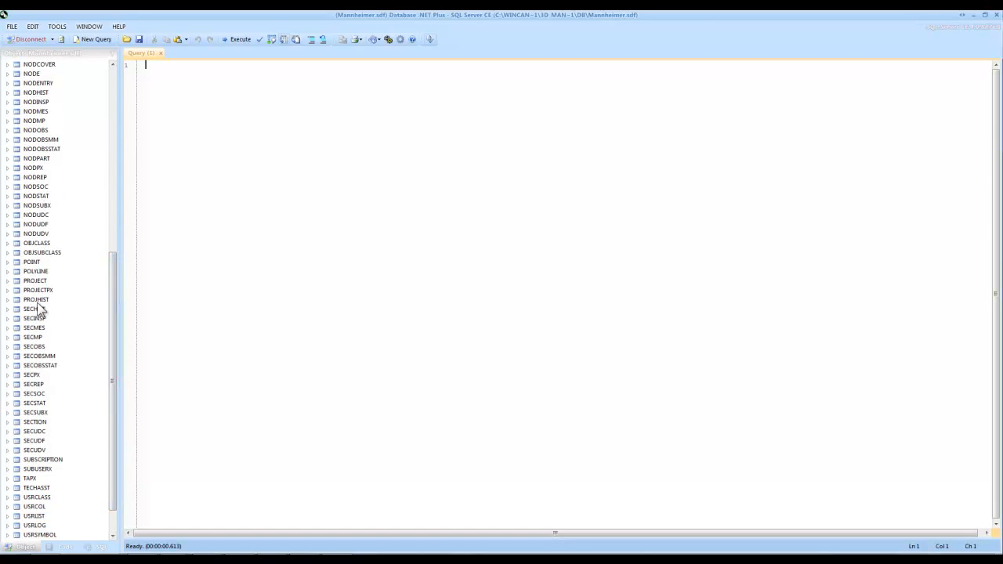
pyautogui.click(36, 423)
pyautogui.scroll(-2, 39, 424)
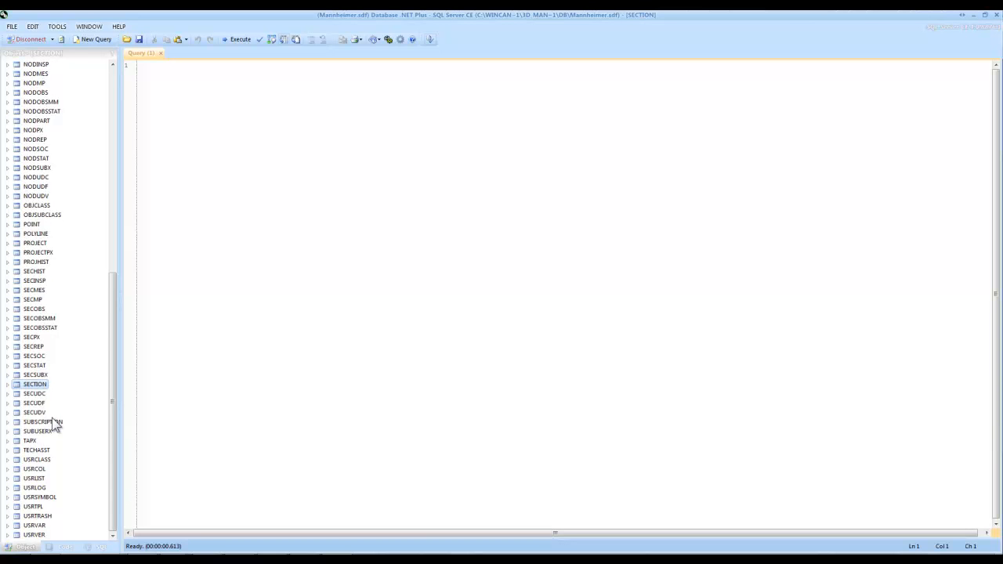
pyautogui.click(39, 470)
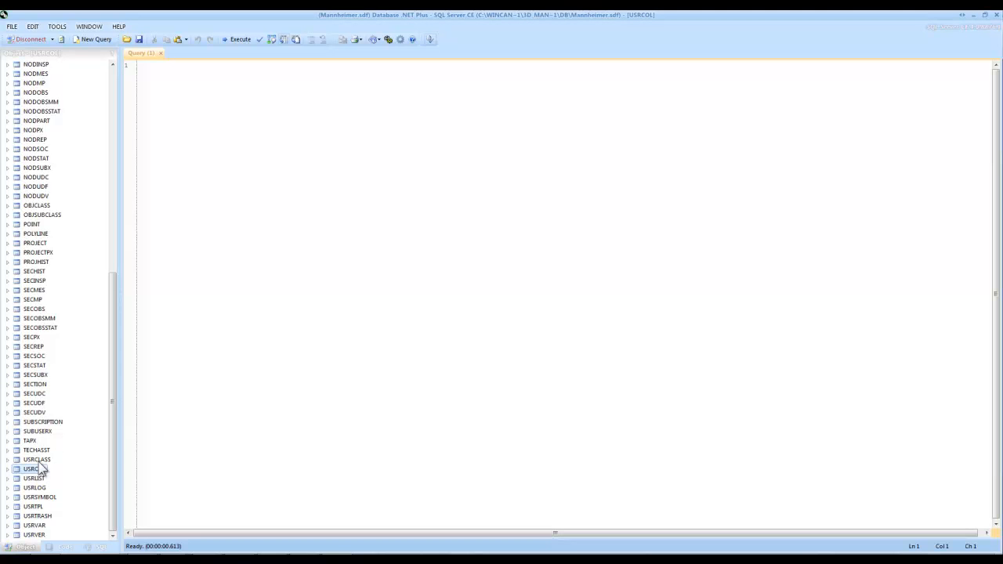
pyautogui.click(38, 460)
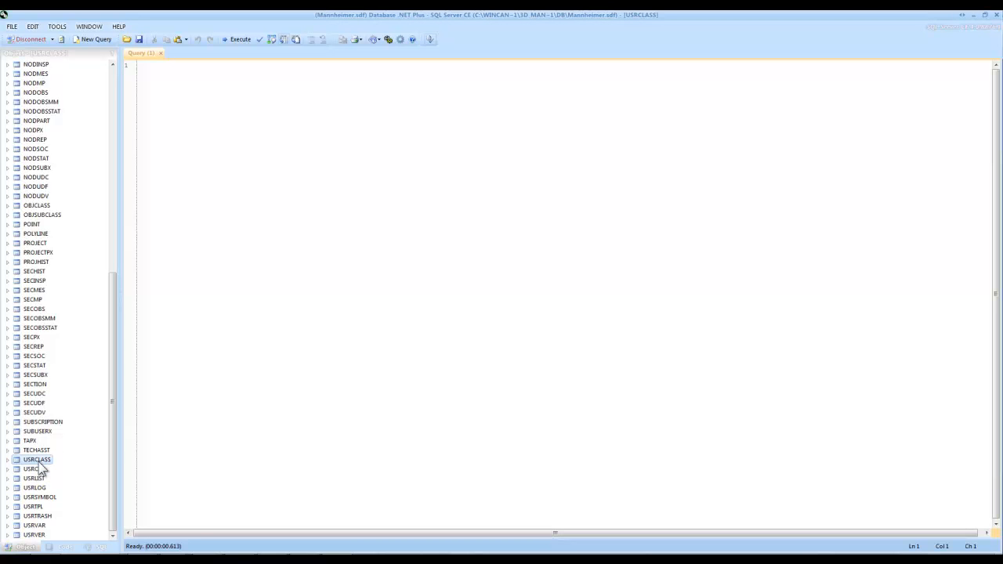
pyautogui.click(37, 470)
pyautogui.click(36, 478)
pyautogui.click(38, 470)
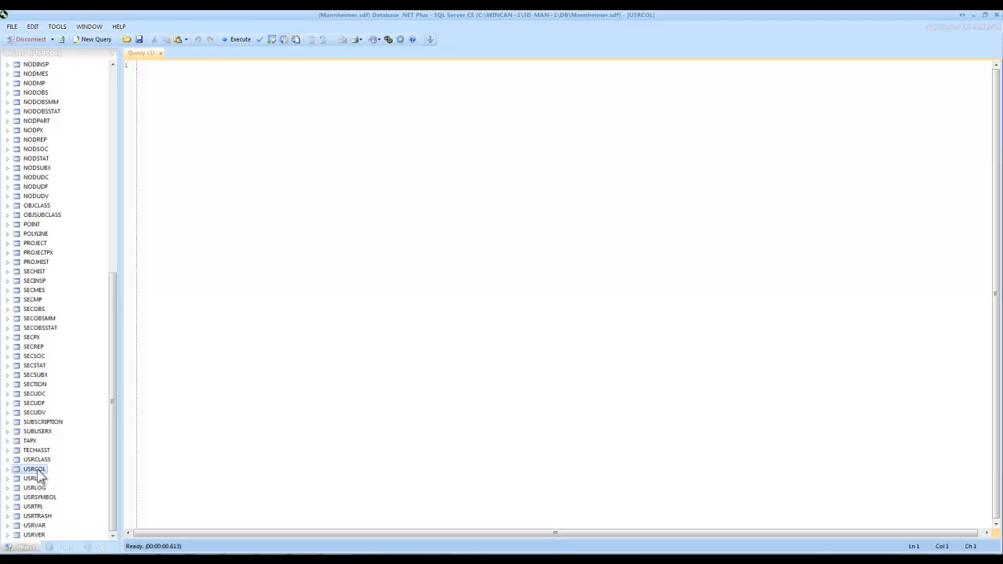
pyautogui.click(985, 14)
# Move Database .NET aside, close its query window, and show PACP-6's project columns in WinCan.
pyautogui.moveTo(475, 154); pyautogui.dragTo(791, 82)
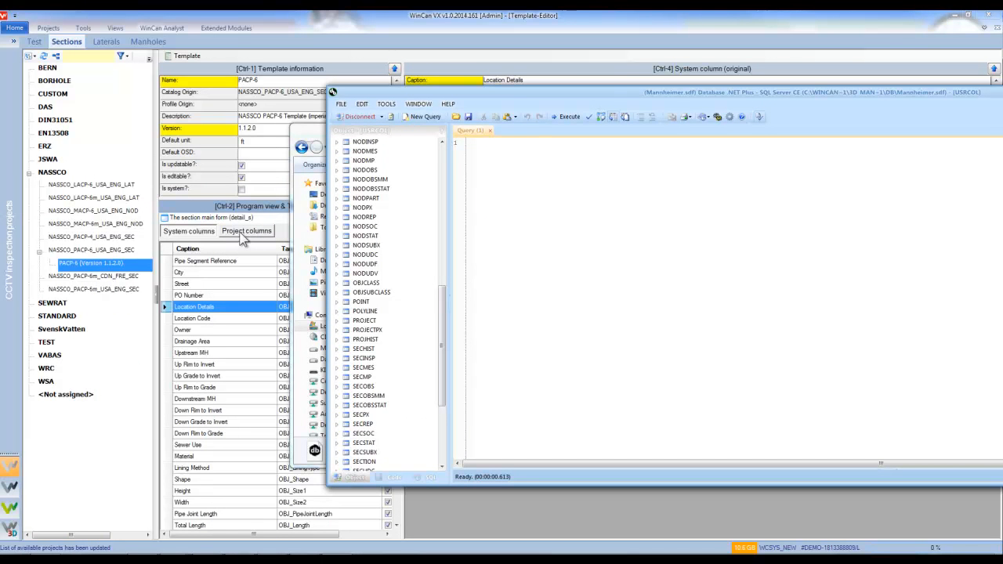
pyautogui.click(537, 216)
pyautogui.moveTo(858, 93); pyautogui.dragTo(457, 151)
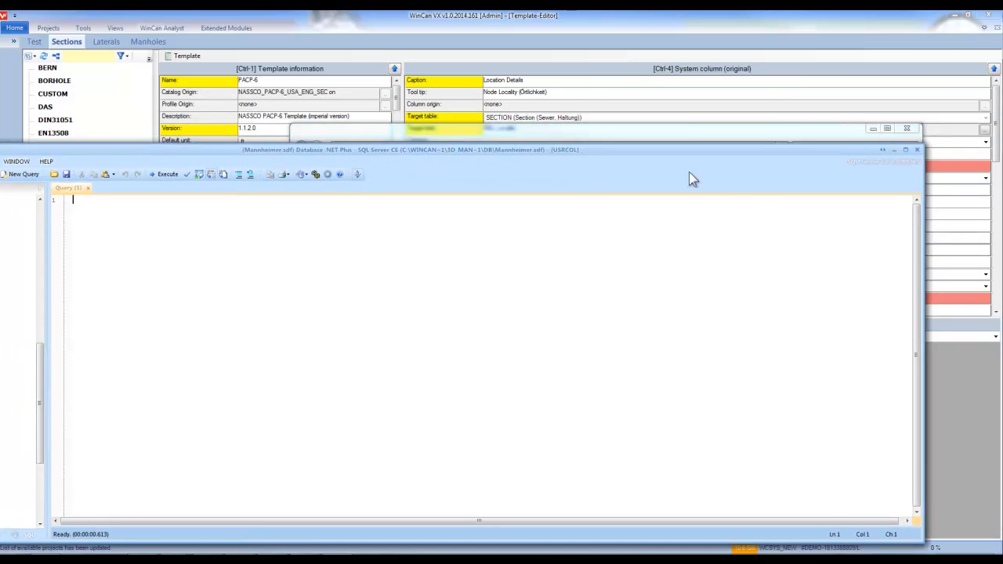
pyautogui.click(917, 150)
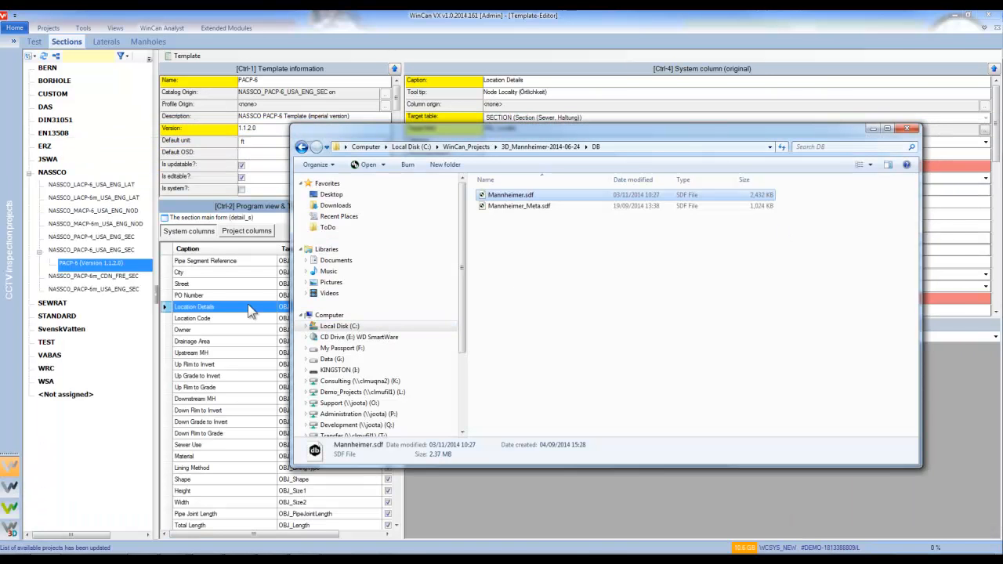
pyautogui.click(240, 235)
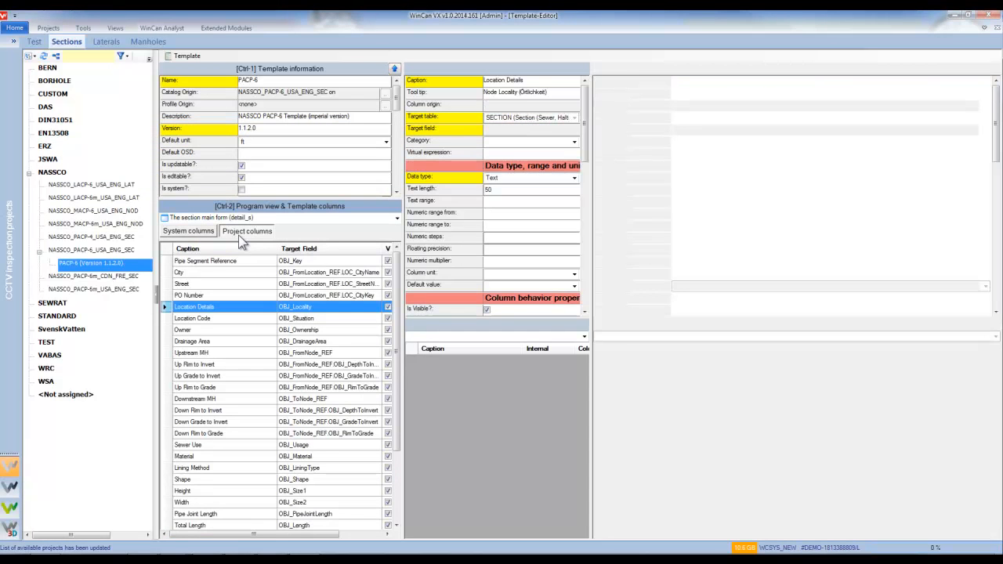
# Add a new project column to the PACP-6 template and caption it Repair Type.
pyautogui.click(265, 309)
pyautogui.scroll(-3, 265, 312)
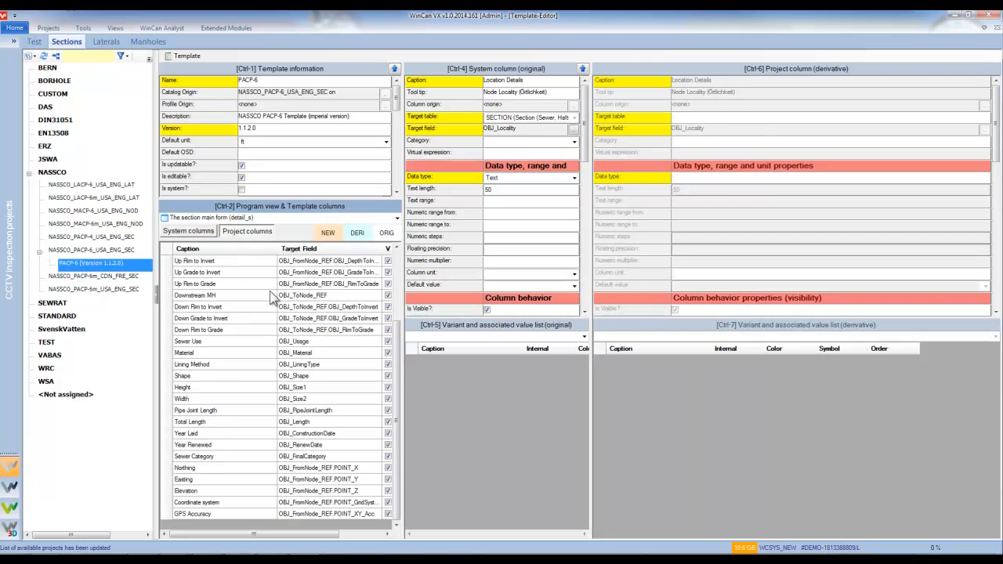
pyautogui.rightClick(268, 292)
pyautogui.click(302, 298)
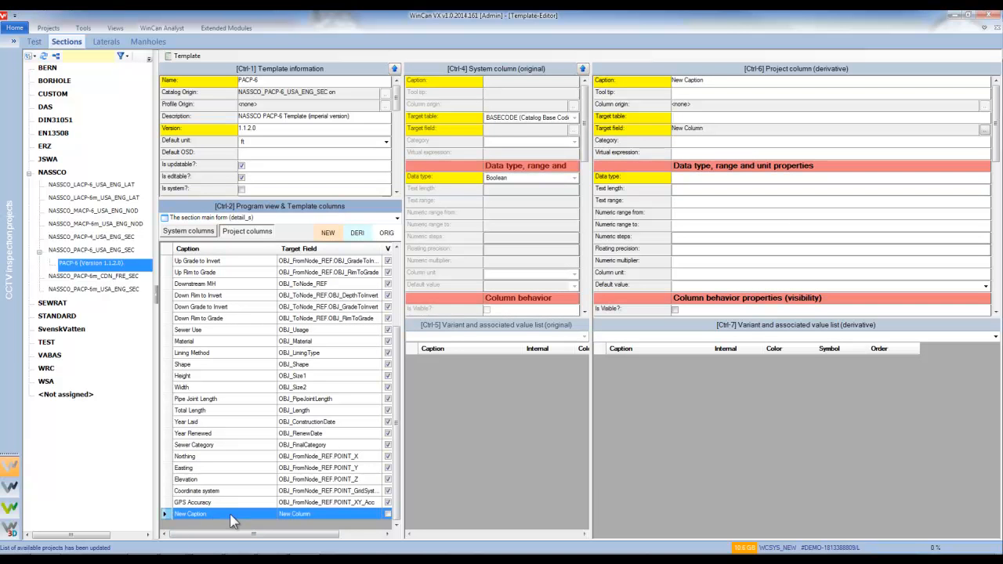
pyautogui.click(730, 79)
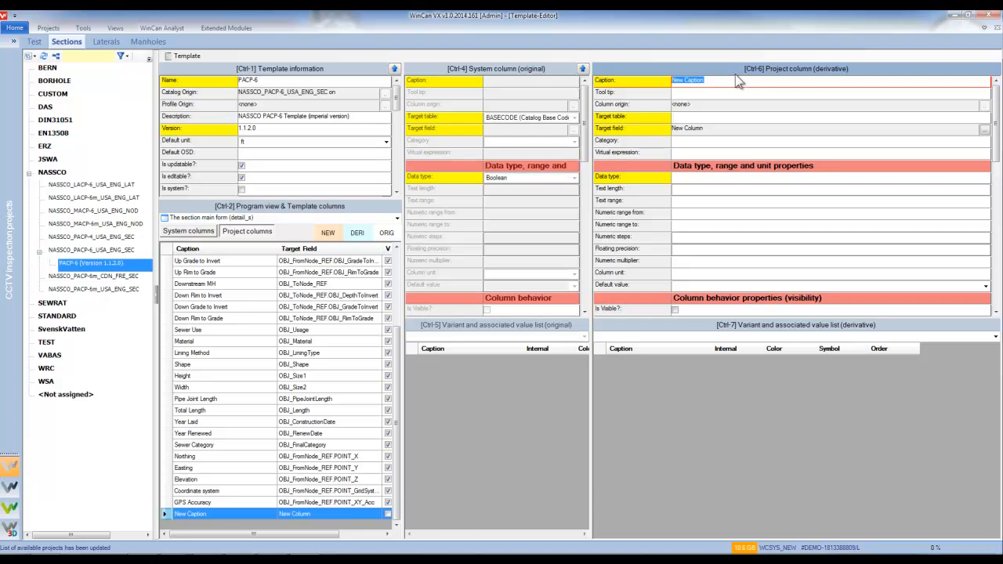
pyautogui.write('Repair Type')
# Open the Repair Type column's target field binding dialog and move it left.
pyautogui.click(985, 131)
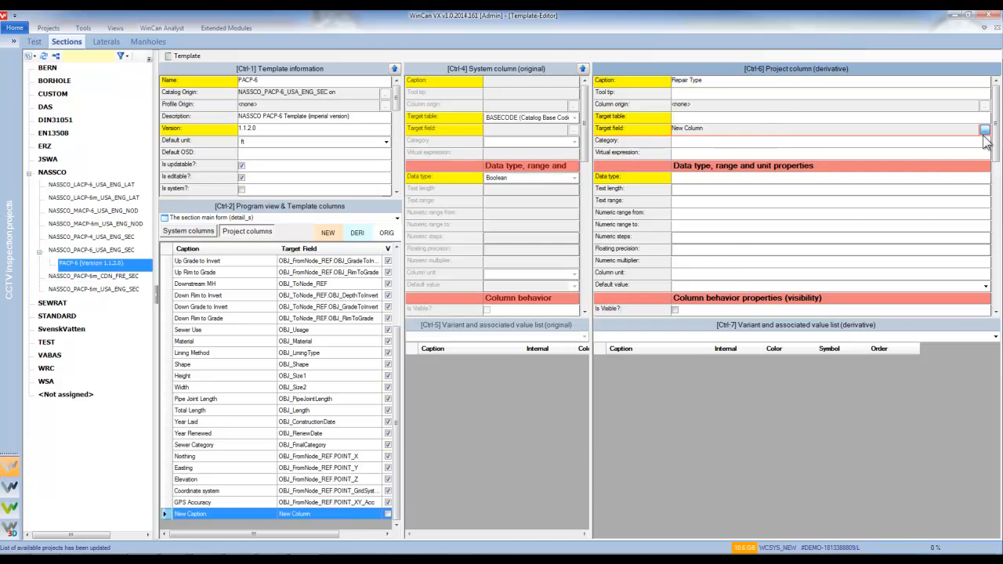
pyautogui.click(984, 130)
pyautogui.moveTo(663, 125); pyautogui.dragTo(527, 124)
# Bind the Repair Type column to target field OBJ_Spare1 (Section Spare Field 1), text length 255.
pyautogui.click(323, 273)
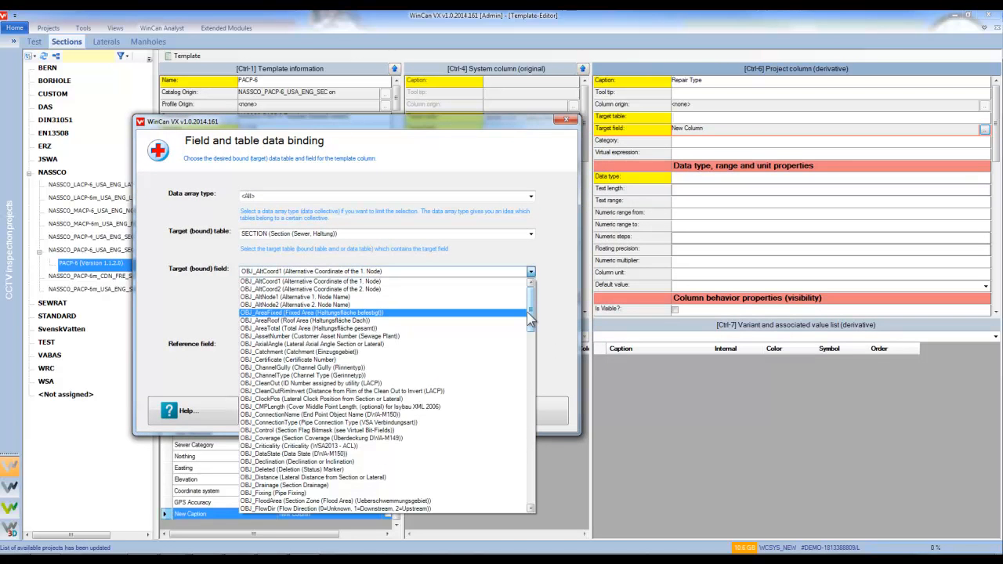
pyautogui.moveTo(531, 315); pyautogui.dragTo(553, 455)
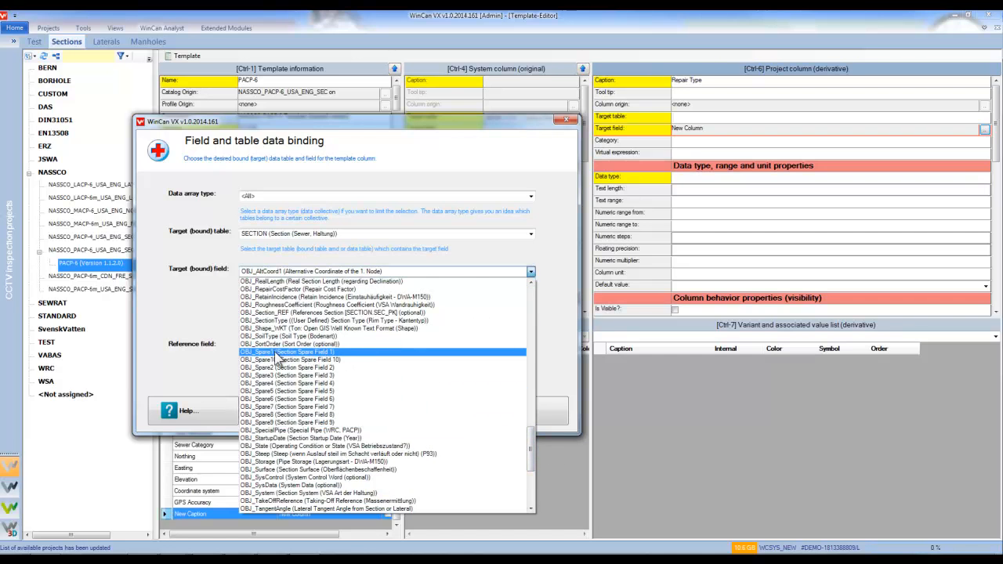
pyautogui.click(275, 352)
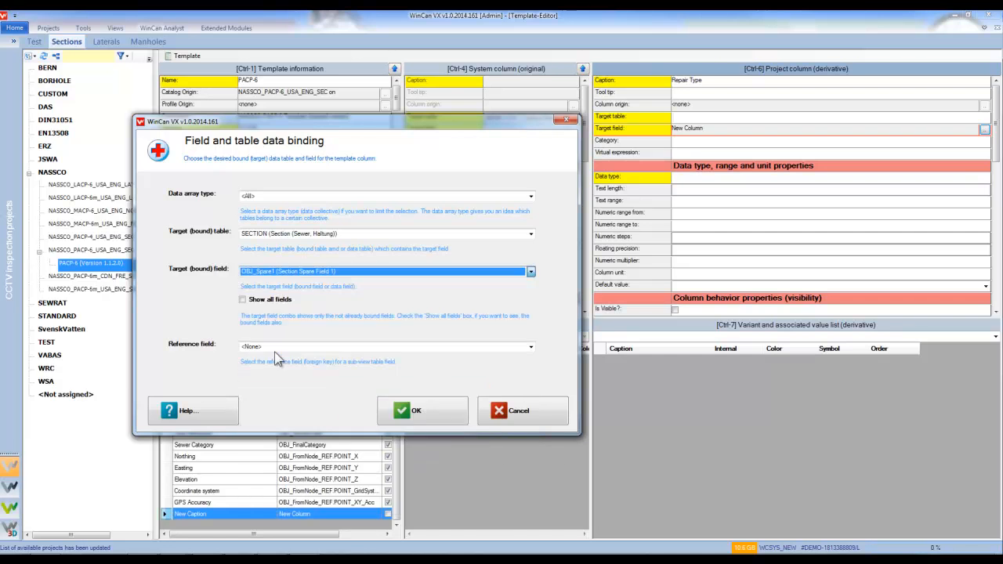
pyautogui.click(395, 413)
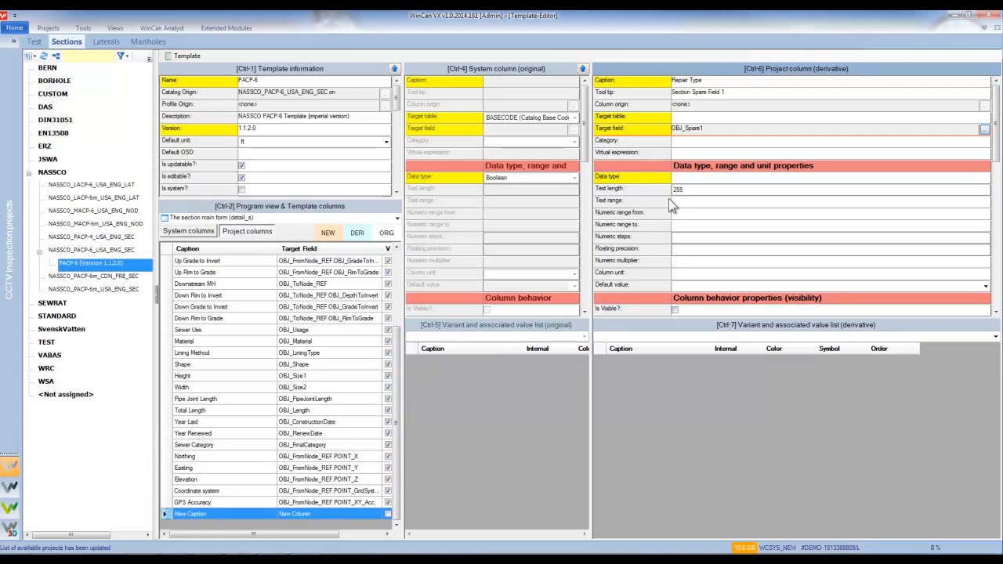
pyautogui.click(697, 184)
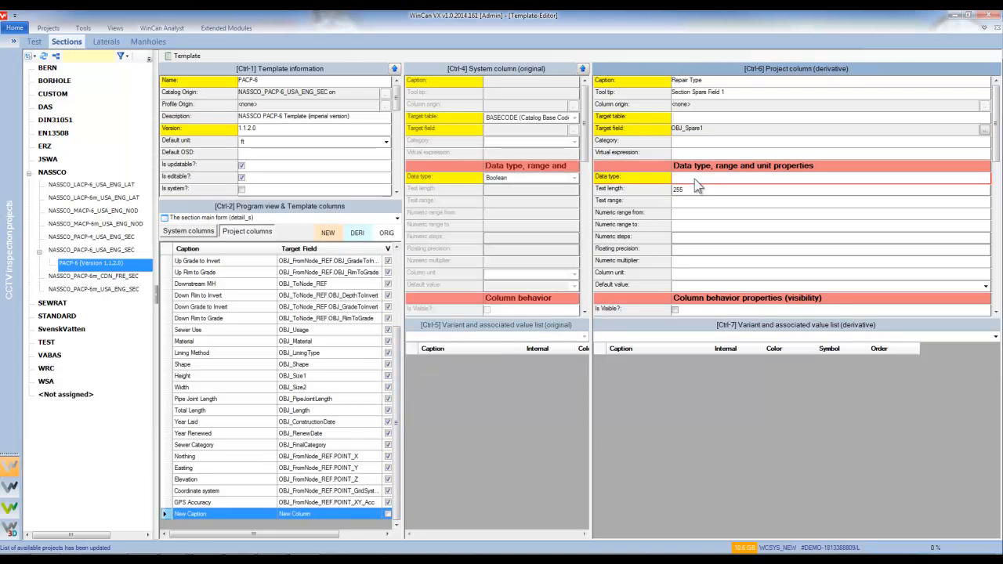
# Make Repair Type a visible Text column with a Combo list box control and open its data source.
pyautogui.click(695, 181)
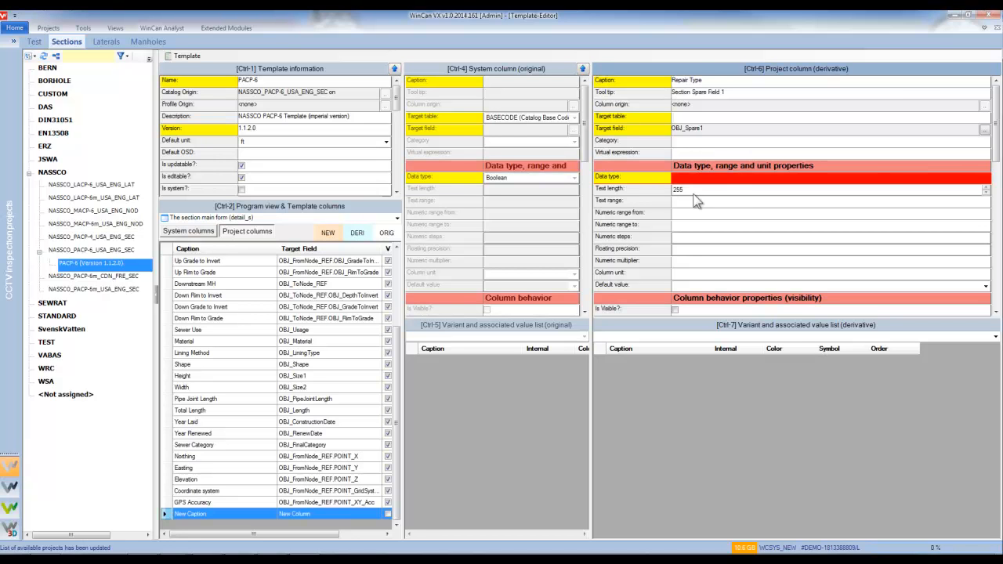
pyautogui.click(970, 17)
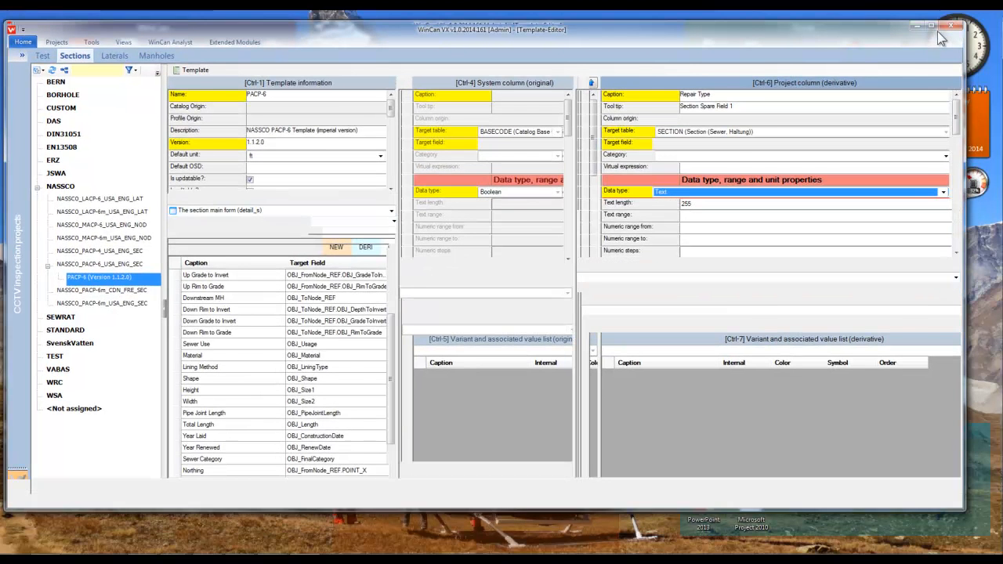
pyautogui.click(929, 29)
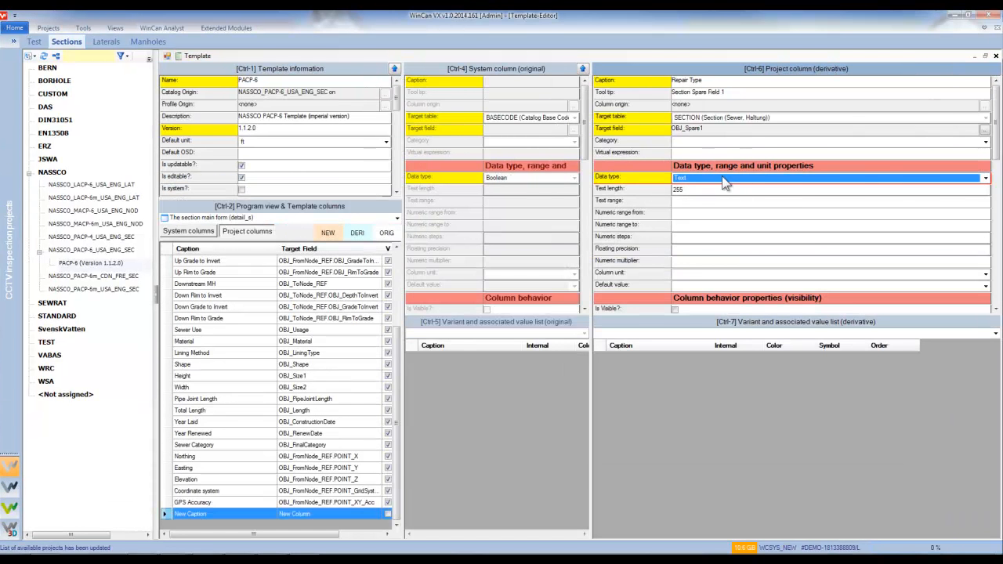
pyautogui.moveTo(997, 141); pyautogui.dragTo(998, 182)
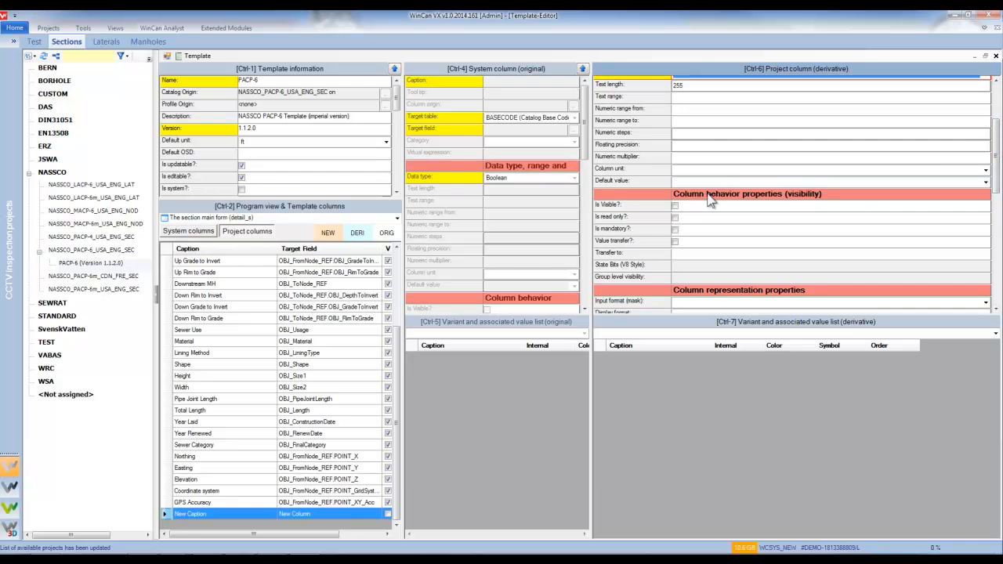
pyautogui.click(675, 206)
pyautogui.moveTo(996, 176); pyautogui.dragTo(996, 219)
pyautogui.click(985, 203)
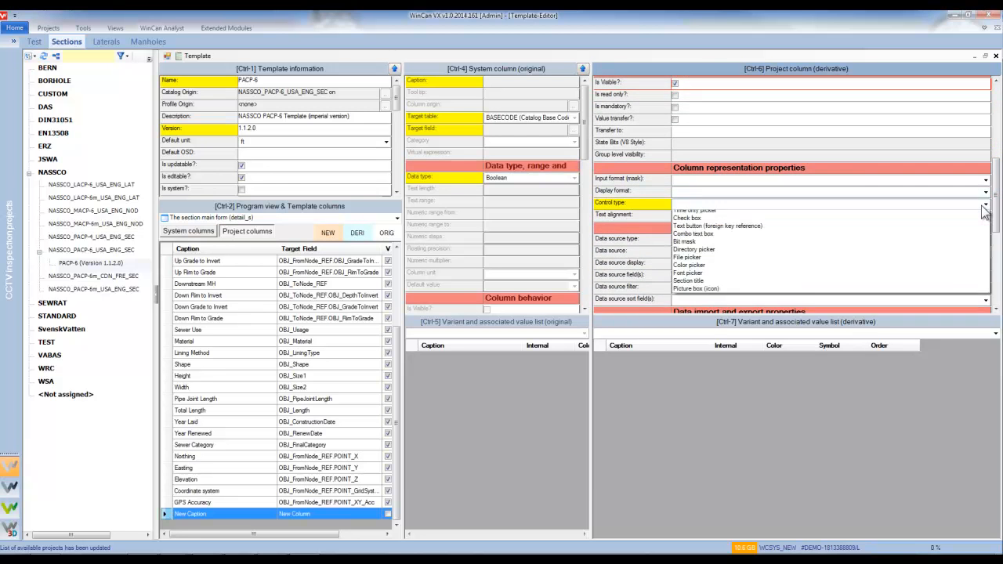
pyautogui.click(917, 234)
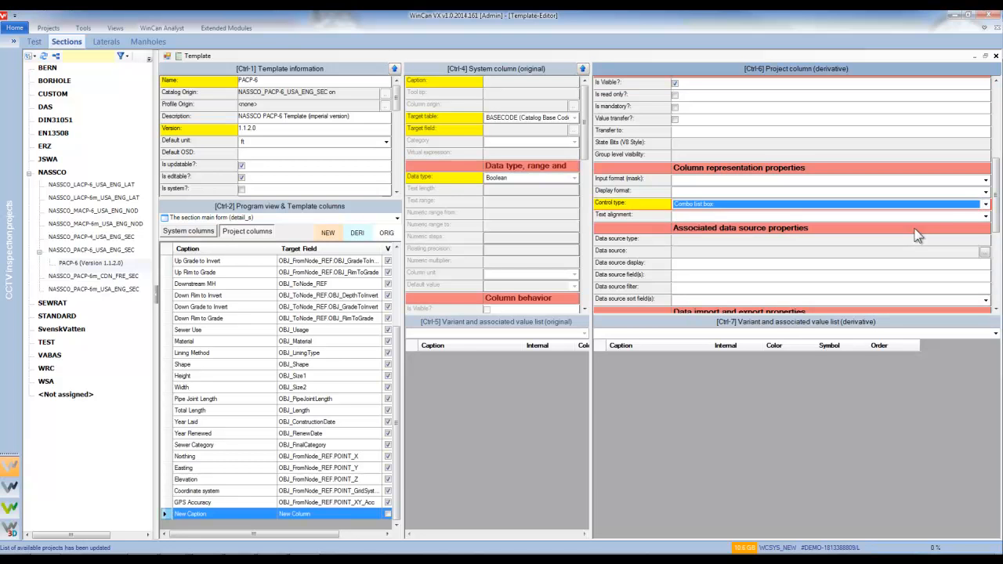
pyautogui.moveTo(997, 205); pyautogui.dragTo(997, 242)
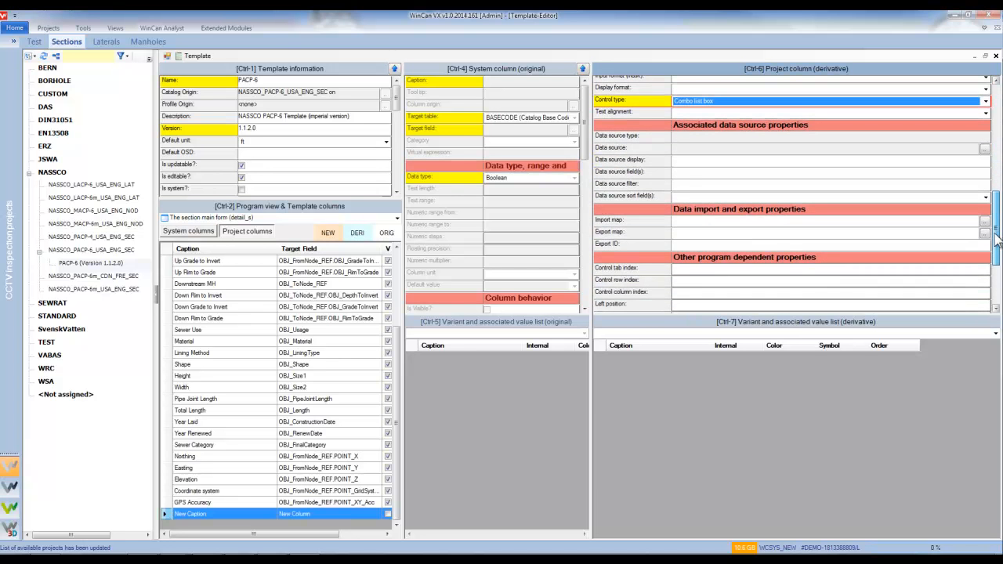
pyautogui.click(984, 150)
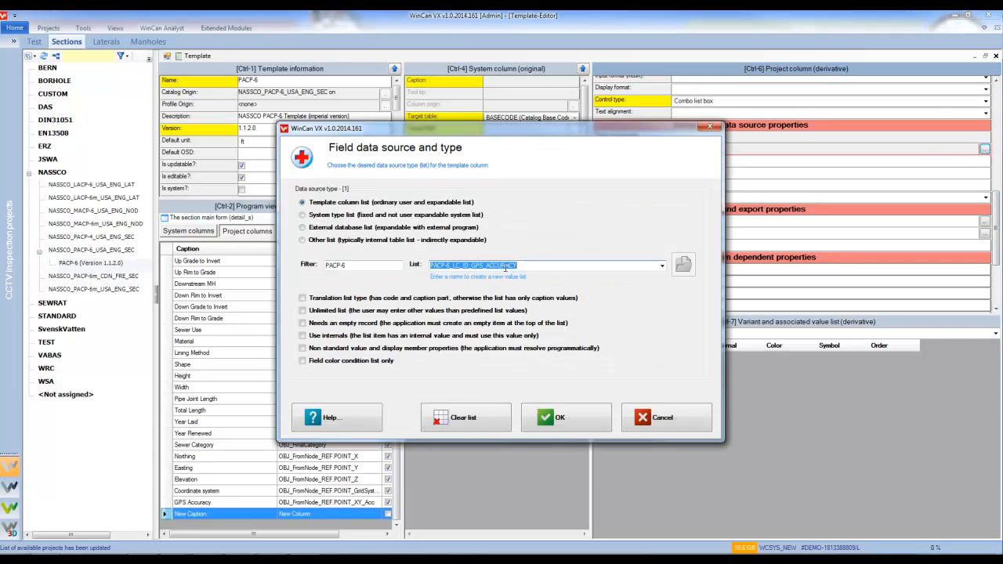
# Rename the value list to PACP-6_LC_ID_REPAIR_TYPE and make it a translation list.
pyautogui.moveTo(472, 264); pyautogui.dragTo(553, 266)
pyautogui.write('REPAIR_TYPE')
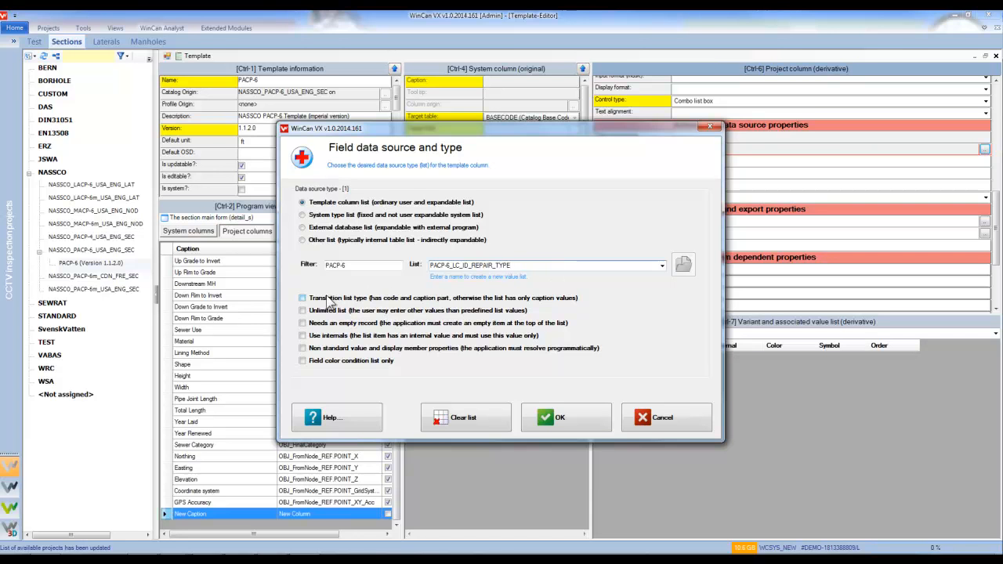
pyautogui.click(320, 304)
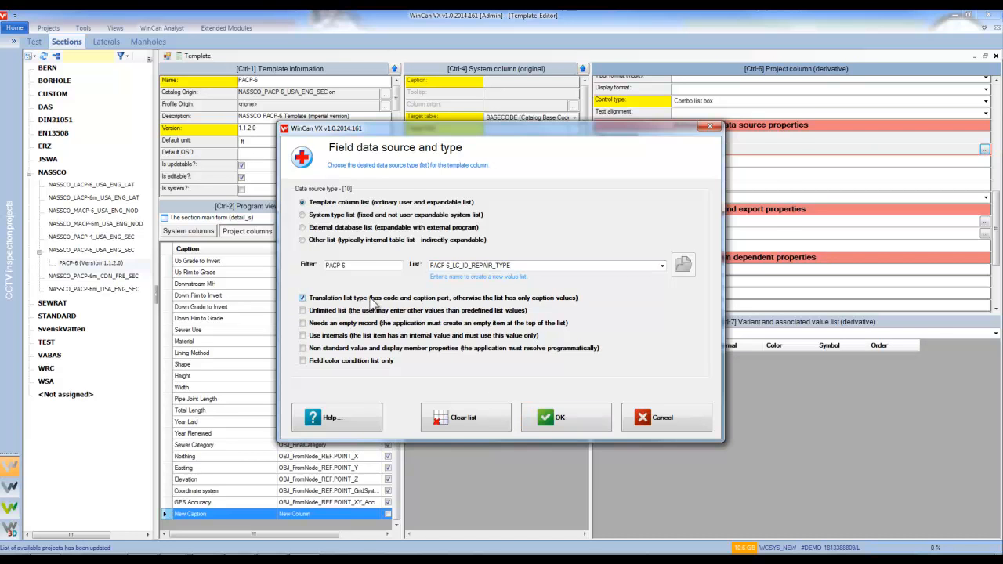
pyautogui.click(552, 418)
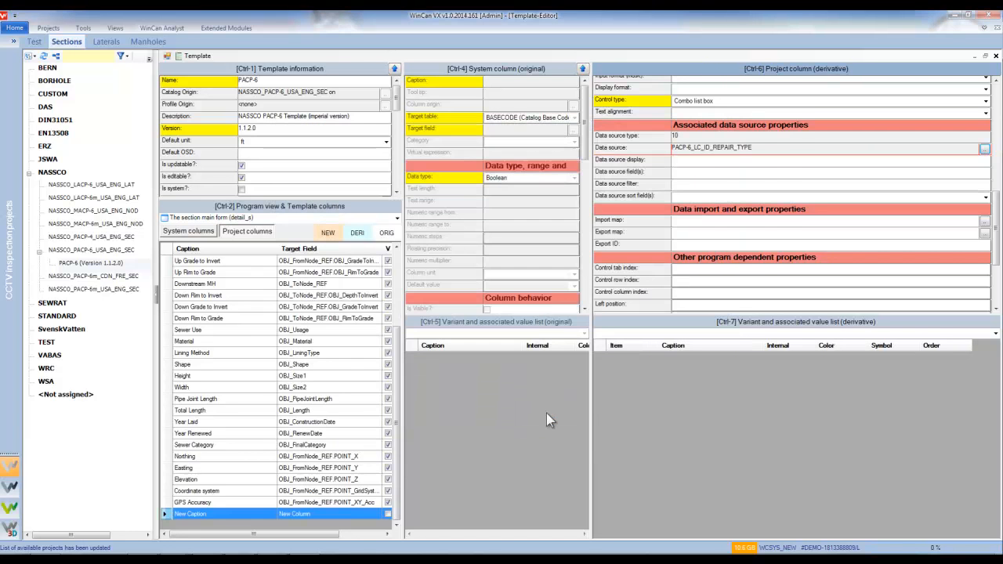
# Add list item 1 with caption 'Point Liner'.
pyautogui.rightClick(632, 396)
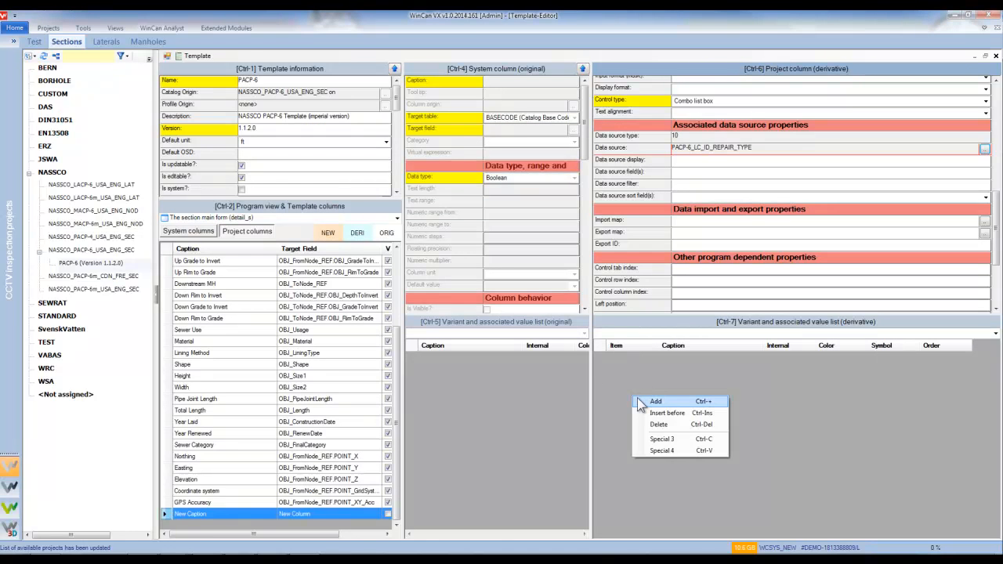
pyautogui.click(655, 401)
pyautogui.write('1')
pyautogui.press('Tab')
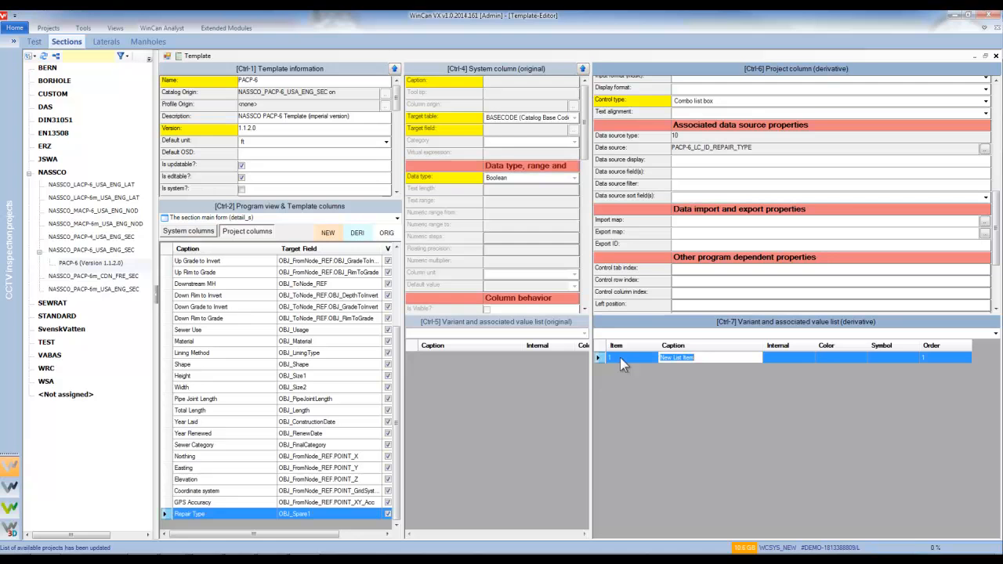
pyautogui.write('L')
pyautogui.press('BackSpace')
pyautogui.write('Point Liner')
# Add list items 2 'Pipe Replacement' and 'Other' to the repair type list.
pyautogui.rightClick(687, 400)
pyautogui.click(697, 405)
pyautogui.click(631, 372)
pyautogui.write('2')
pyautogui.click(699, 369)
pyautogui.hotkey('ctrl', 'a')
pyautogui.write('Pipe')
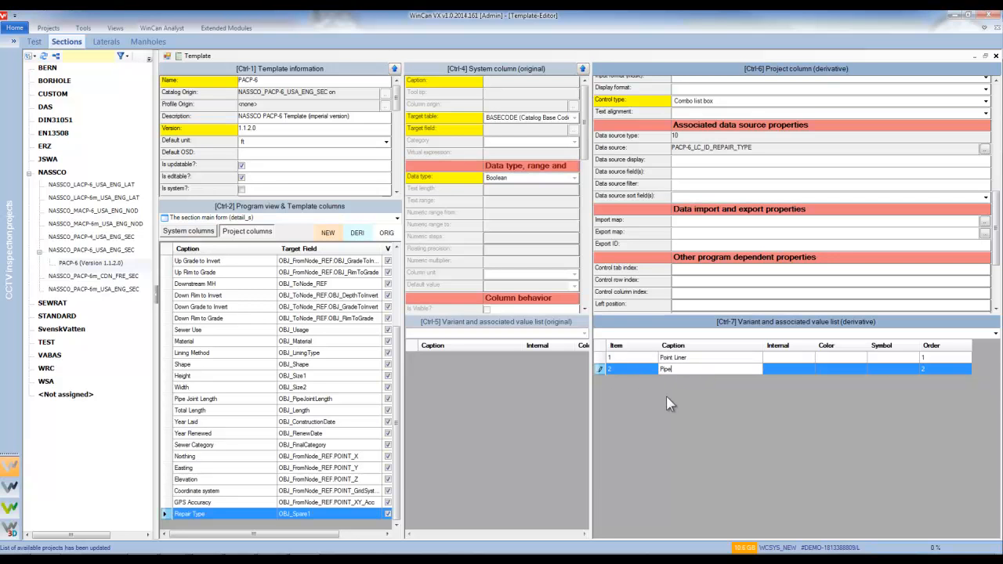
pyautogui.write(' Replacement')
pyautogui.rightClick(688, 416)
pyautogui.click(691, 422)
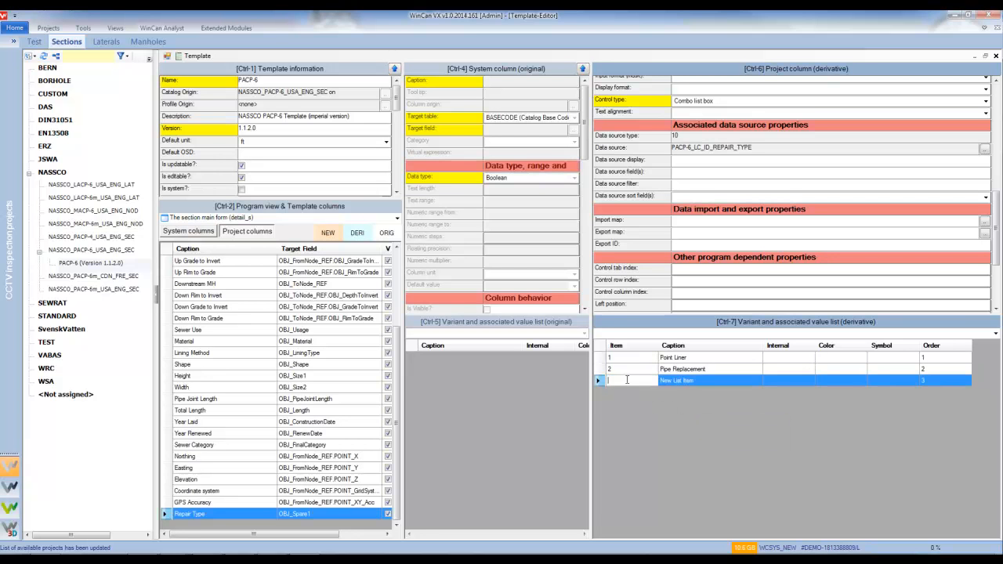
pyautogui.click(680, 382)
pyautogui.write('O')
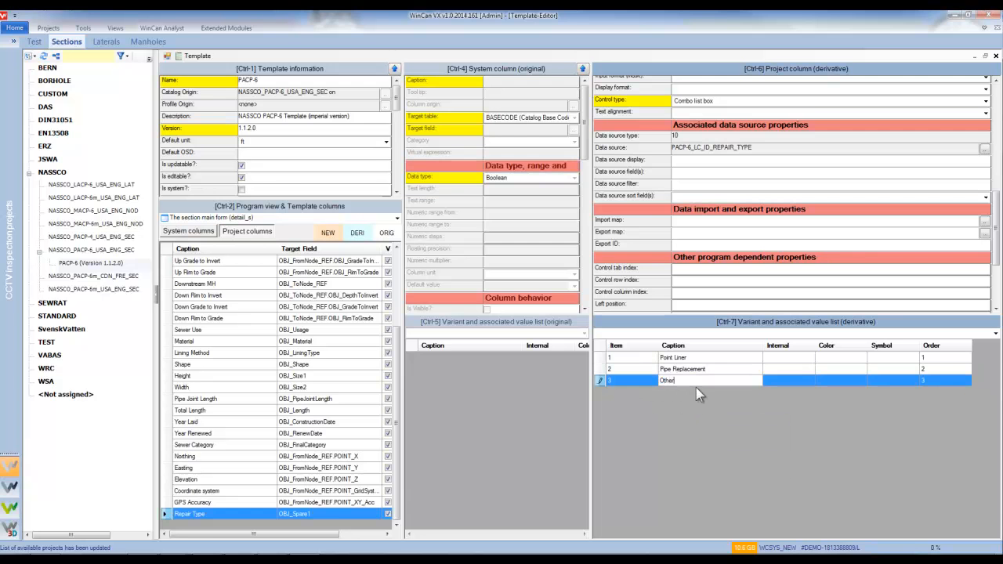
pyautogui.write('ther')
pyautogui.click(327, 502)
pyautogui.click(326, 514)
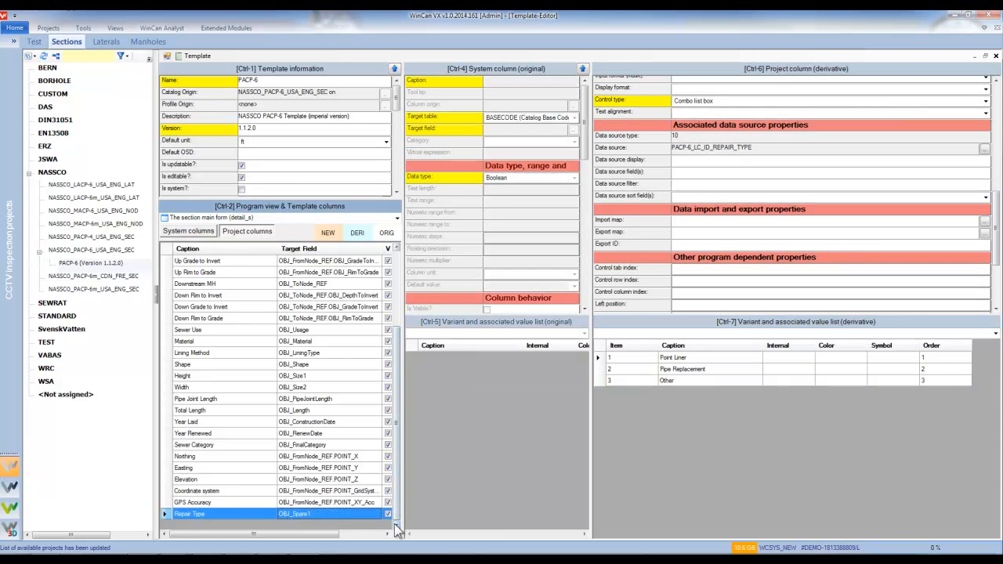
# Add a new template column bound to target field OBJ_Spare2 (Section Spare Field 2).
pyautogui.moveTo(404, 513); pyautogui.dragTo(441, 511)
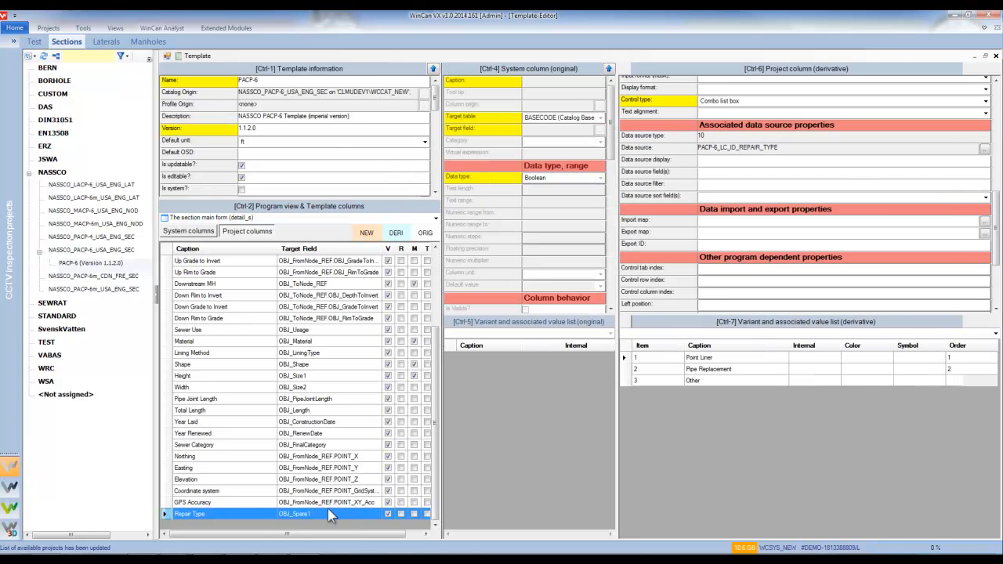
pyautogui.rightClick(315, 512)
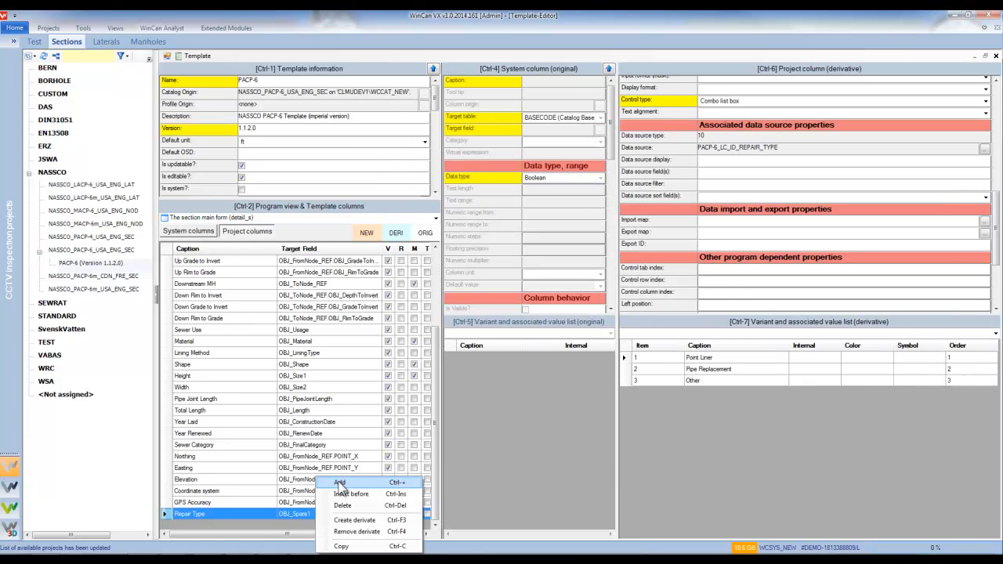
pyautogui.click(340, 484)
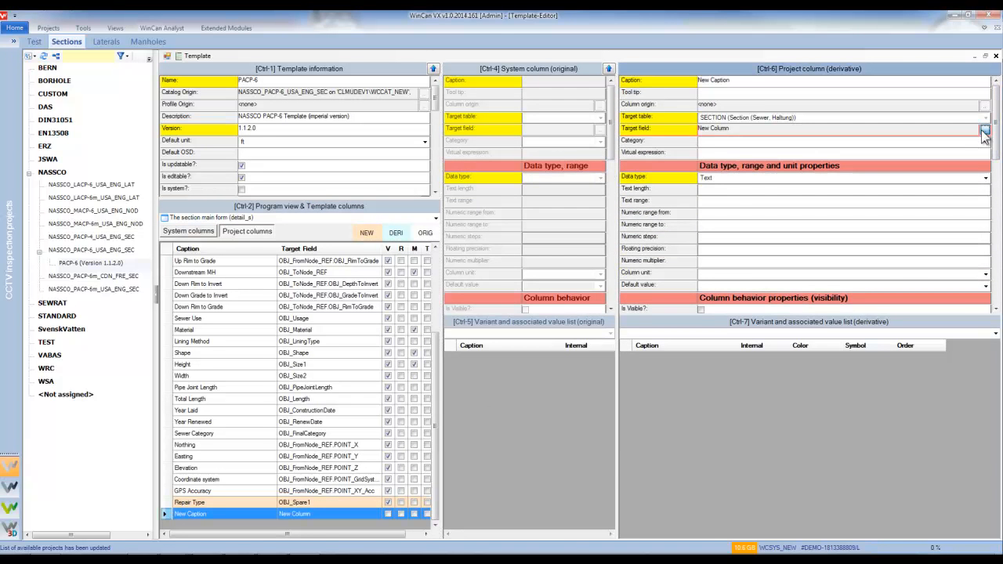
pyautogui.click(985, 129)
pyautogui.click(525, 278)
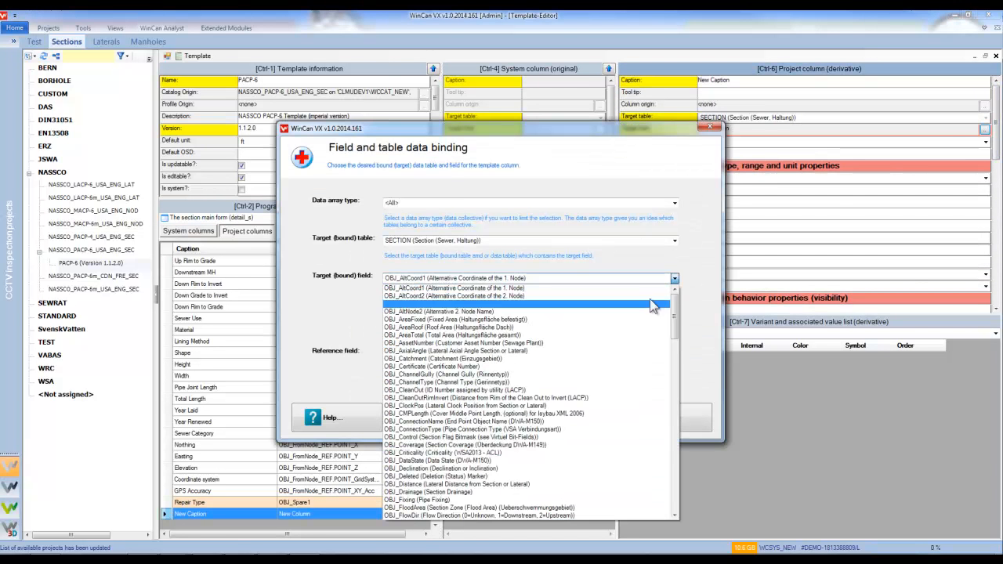
pyautogui.moveTo(674, 315); pyautogui.dragTo(672, 445)
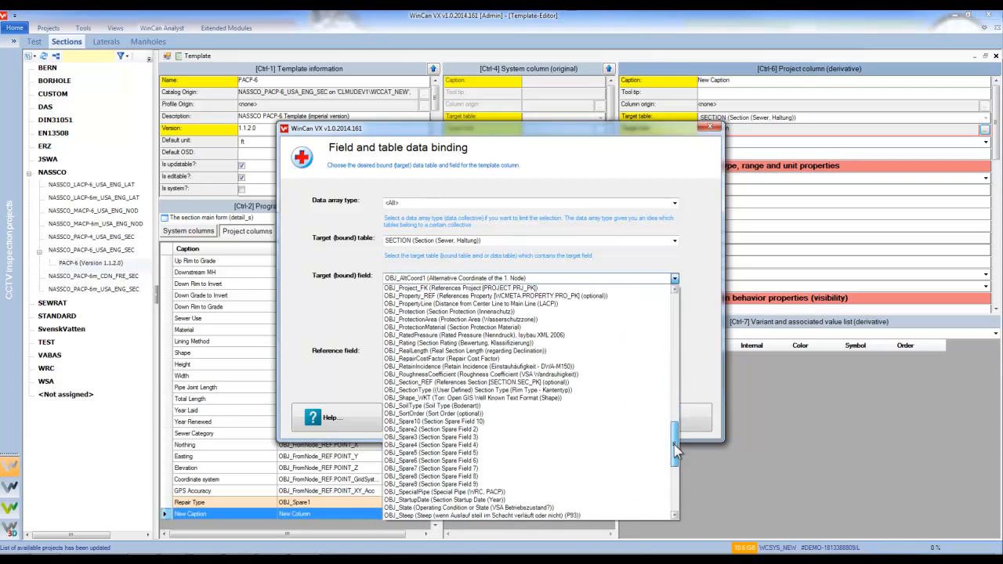
pyautogui.click(546, 430)
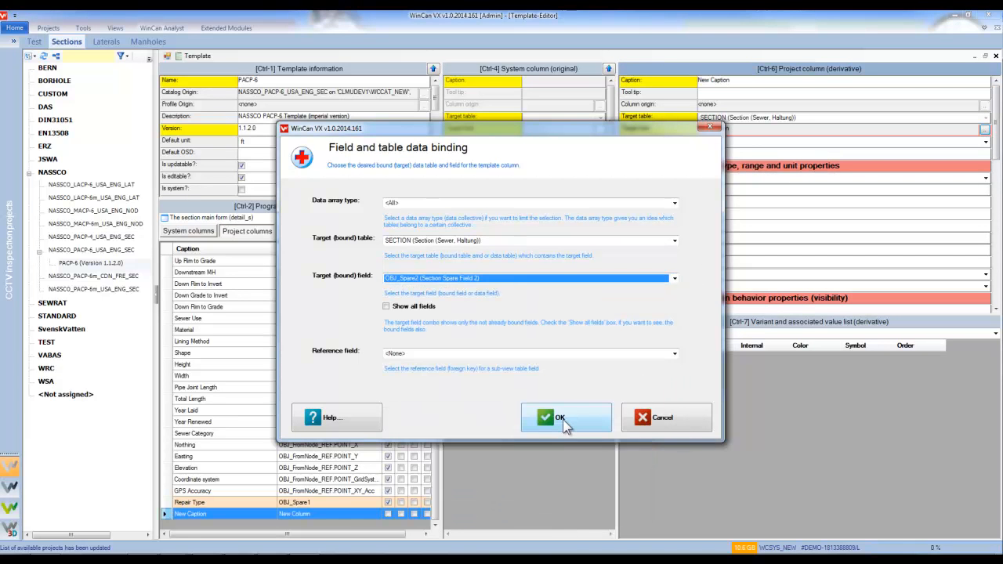
pyautogui.click(562, 419)
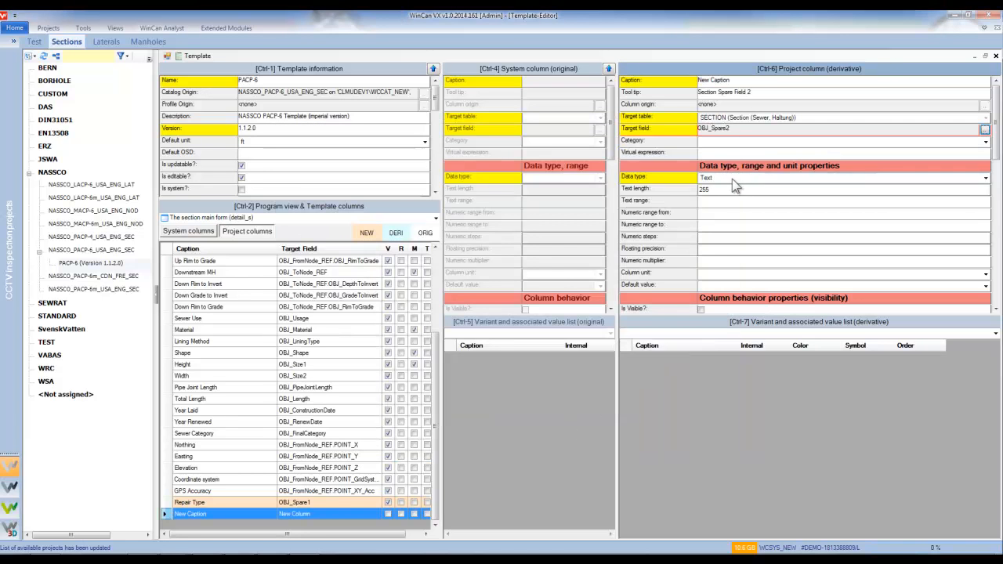
# Make the new column visible as a Simple text box captioned 'Repair Operator'.
pyautogui.moveTo(999, 153); pyautogui.dragTo(1000, 192)
pyautogui.click(718, 242)
pyautogui.scroll(-4, 992, 178)
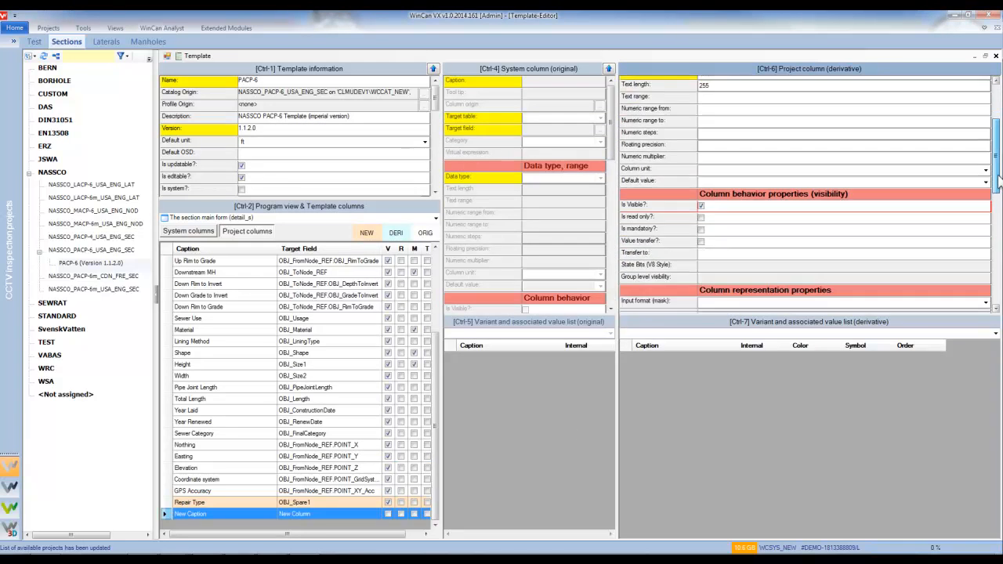
pyautogui.click(722, 210)
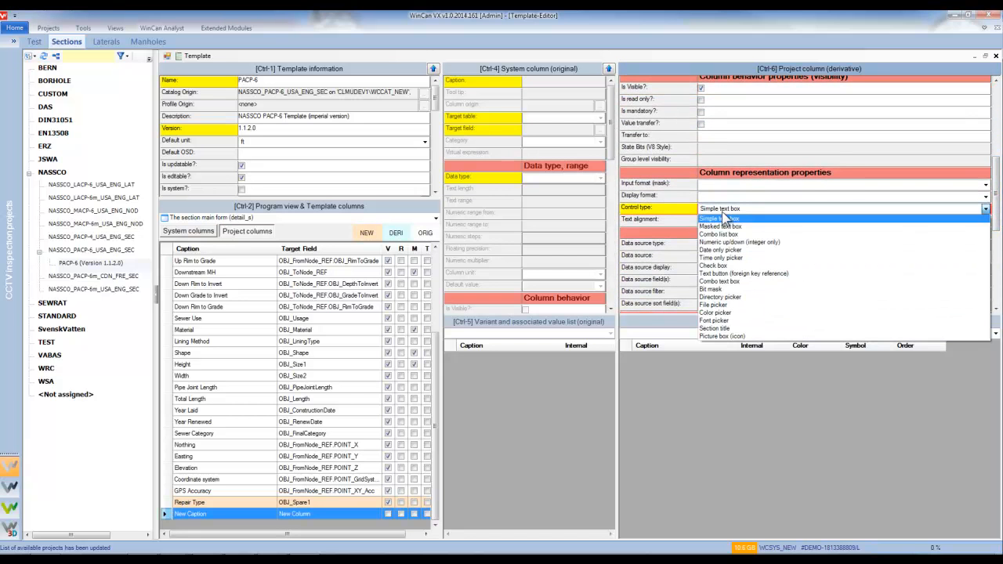
pyautogui.click(722, 209)
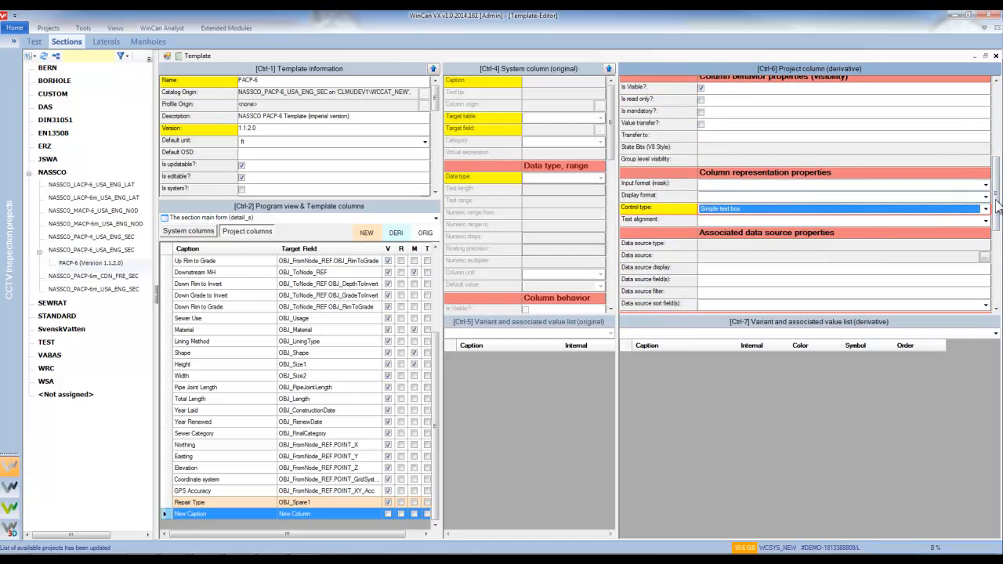
pyautogui.scroll(4, 995, 210)
pyautogui.scroll(2, 993, 163)
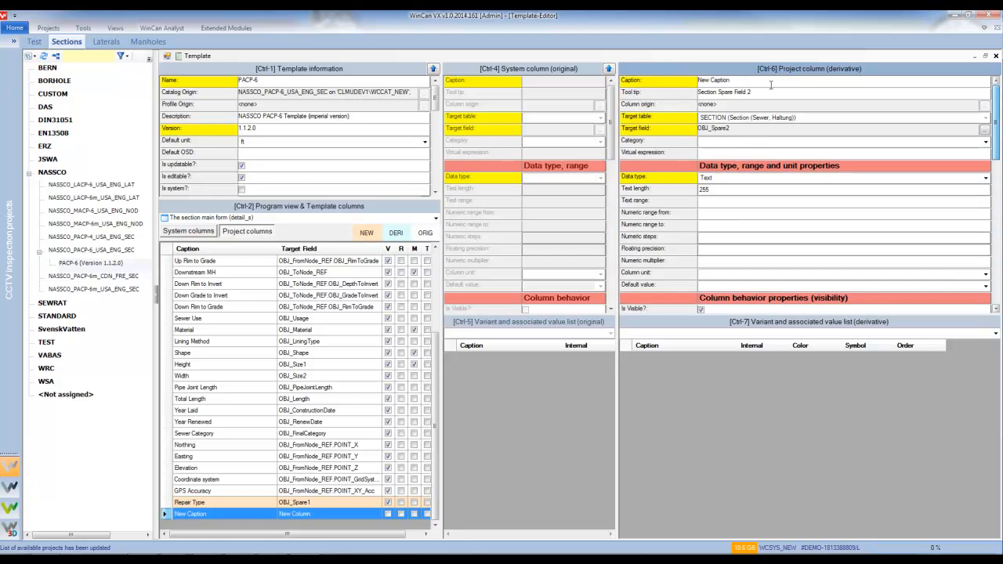
pyautogui.moveTo(698, 80); pyautogui.dragTo(730, 81)
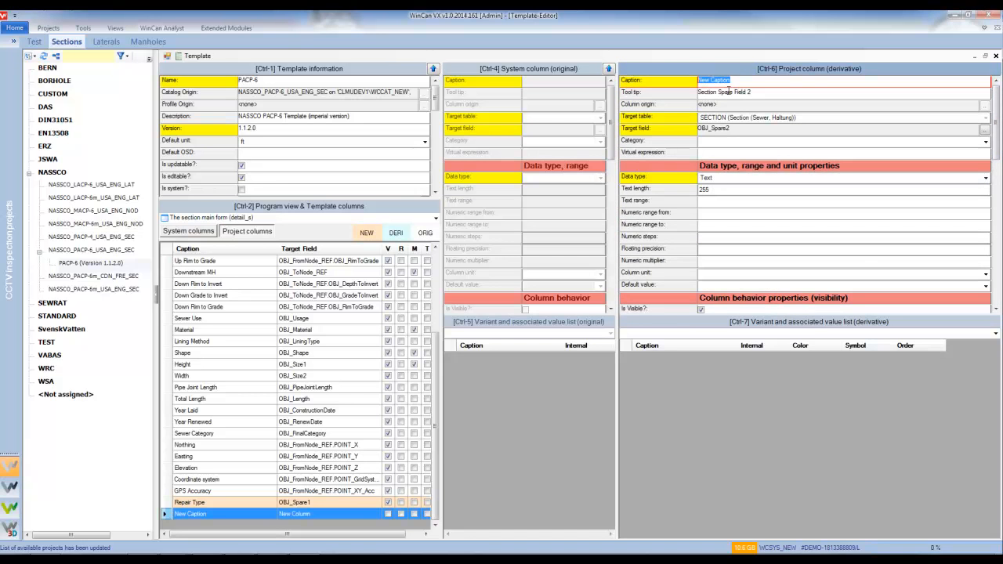
pyautogui.write('Repair Operator')
pyautogui.click(328, 493)
# Compare the Repair Operator, Repair Type and GPS Accuracy column properties.
pyautogui.click(324, 513)
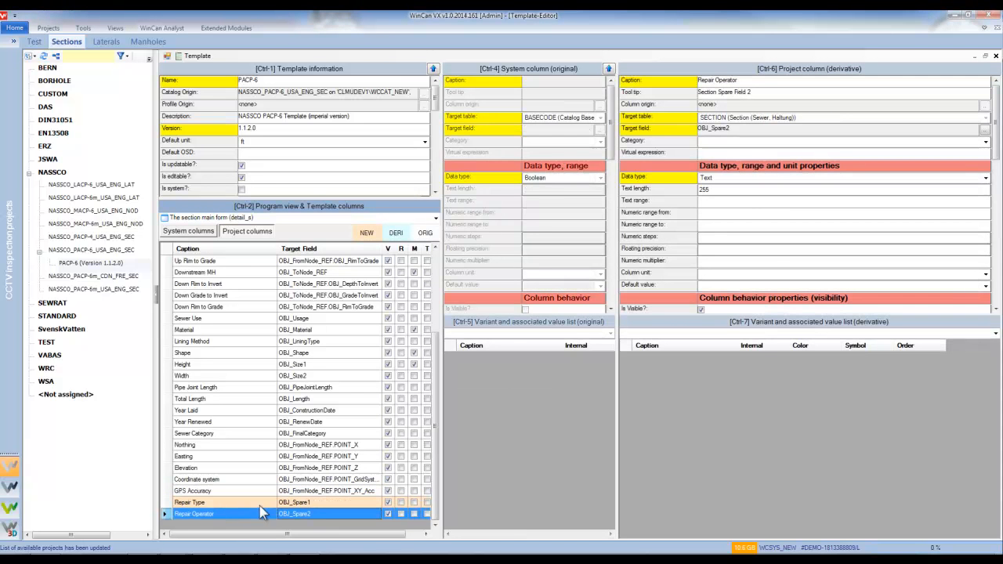
pyautogui.click(205, 506)
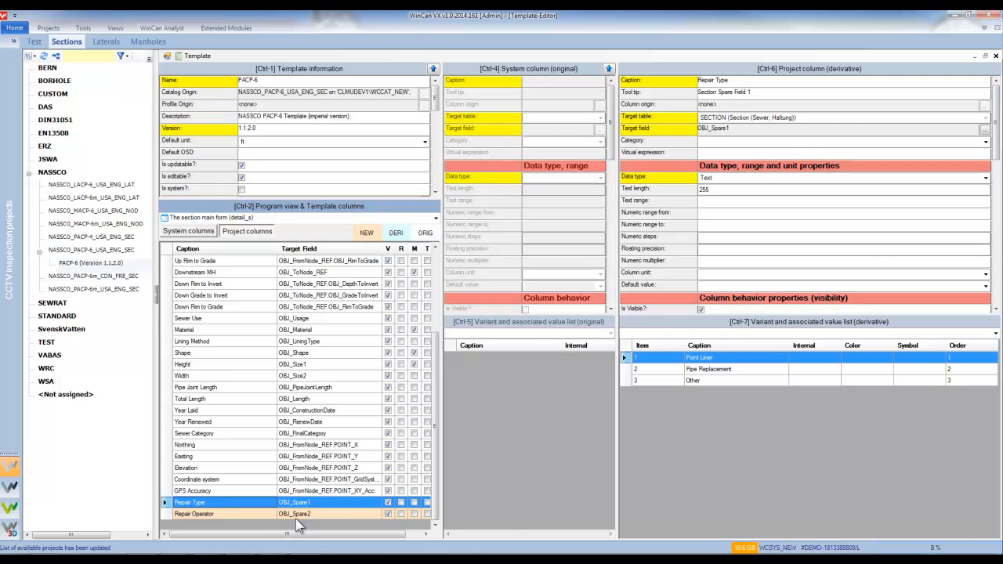
pyautogui.click(313, 492)
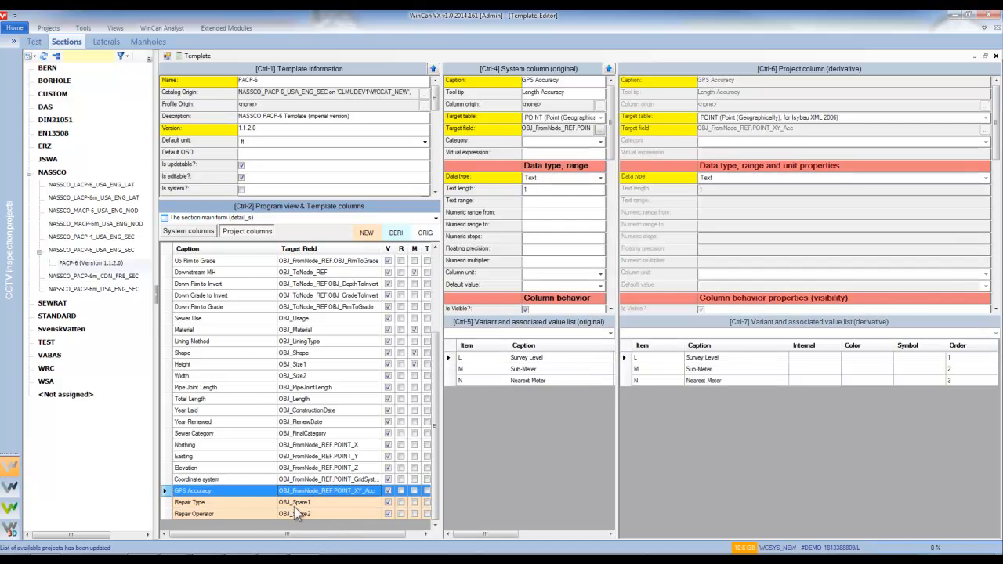
pyautogui.click(293, 510)
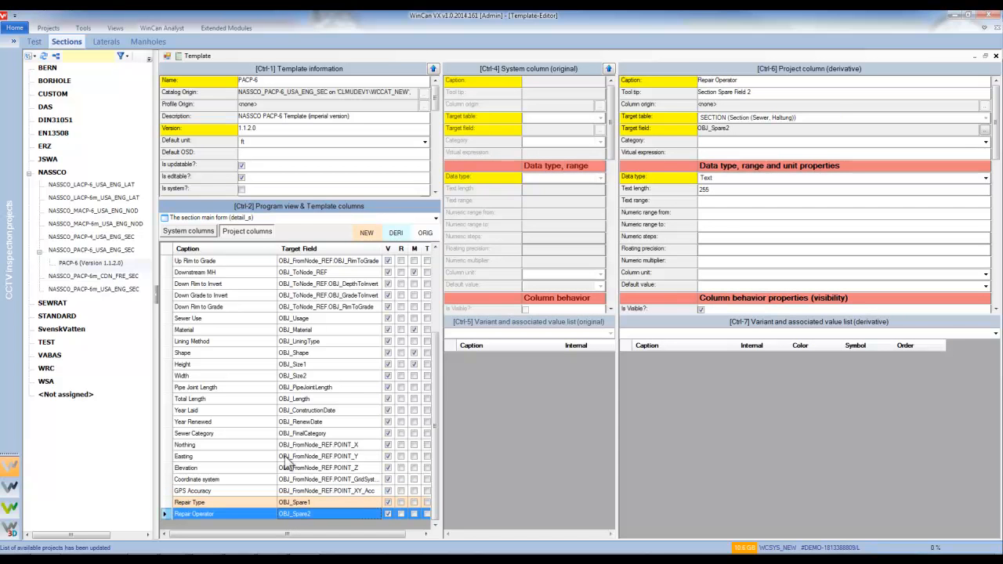
# Save the PACP-6 template and close the Template-Editor window.
pyautogui.click(196, 59)
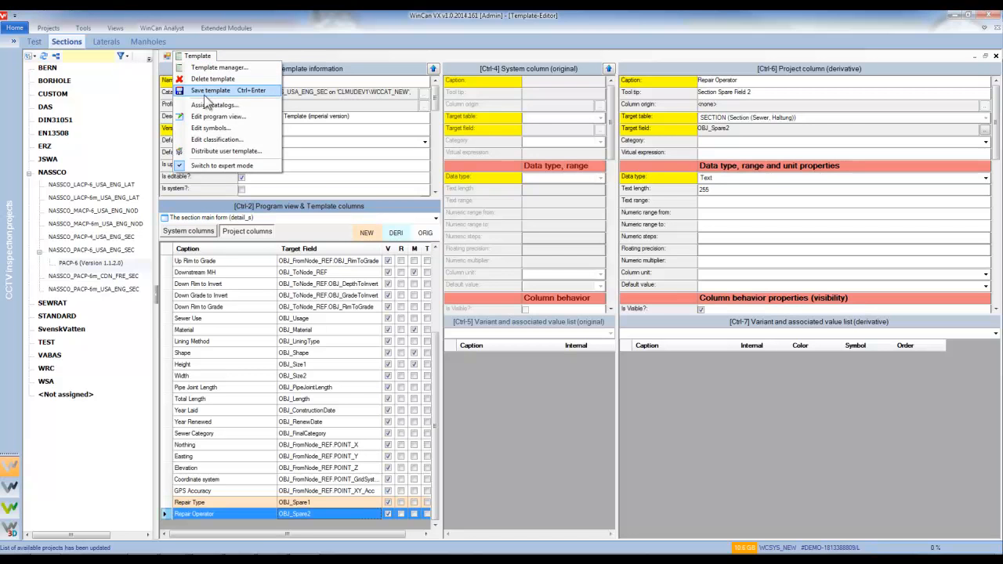
pyautogui.click(206, 93)
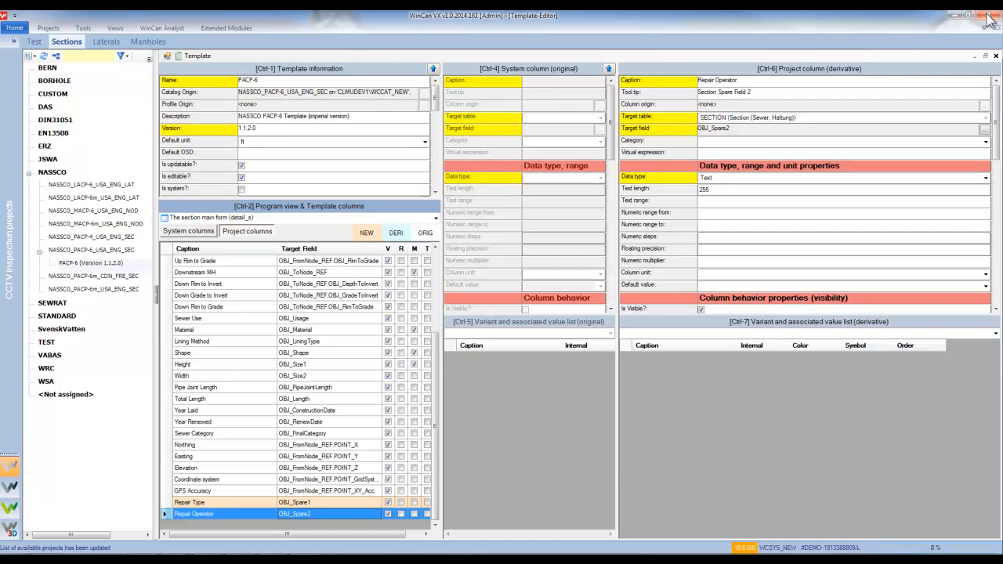
pyautogui.click(989, 17)
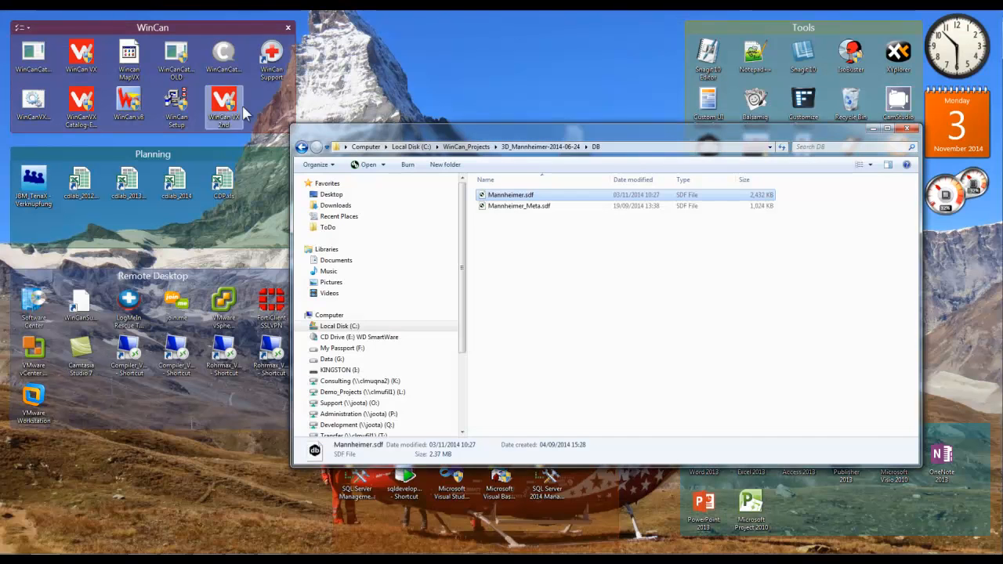
# Launch WinCan VX from its desktop icon and close the file browser window.
pyautogui.click(81, 54)
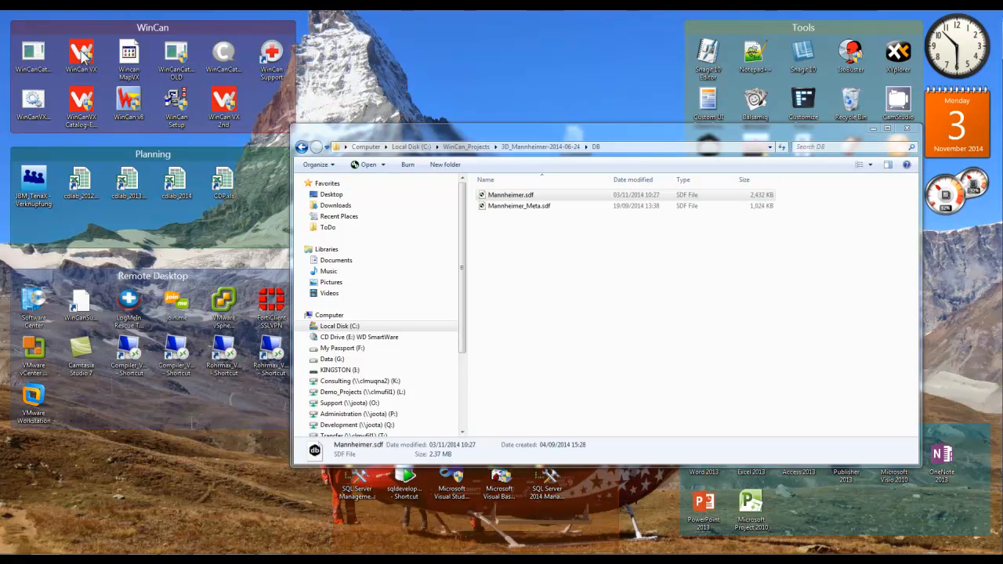
pyautogui.doubleClick(91, 65)
pyautogui.click(909, 130)
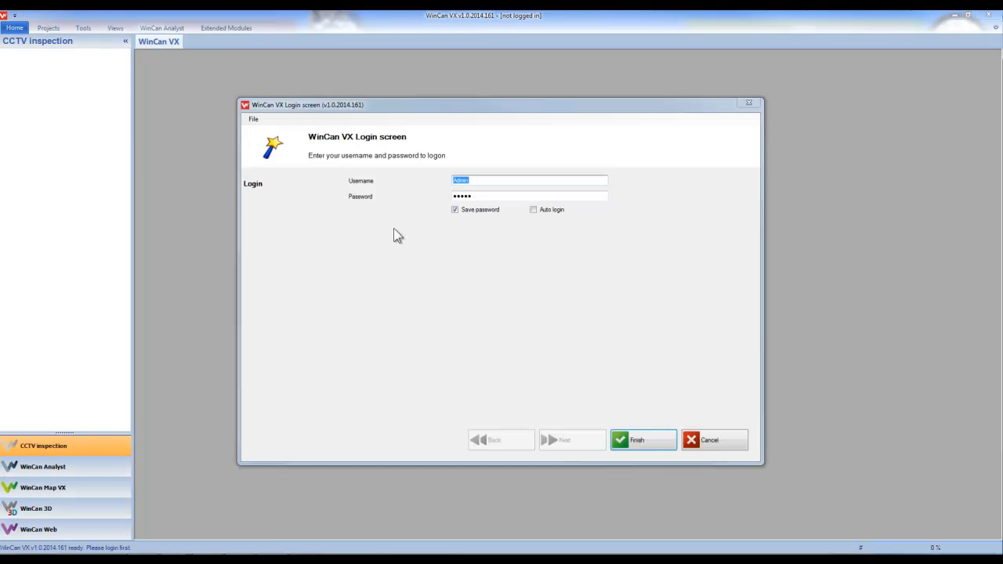
# Log in through expert mode on the WCSYS connection, accept the licence, and open the Test project.
pyautogui.click(253, 119)
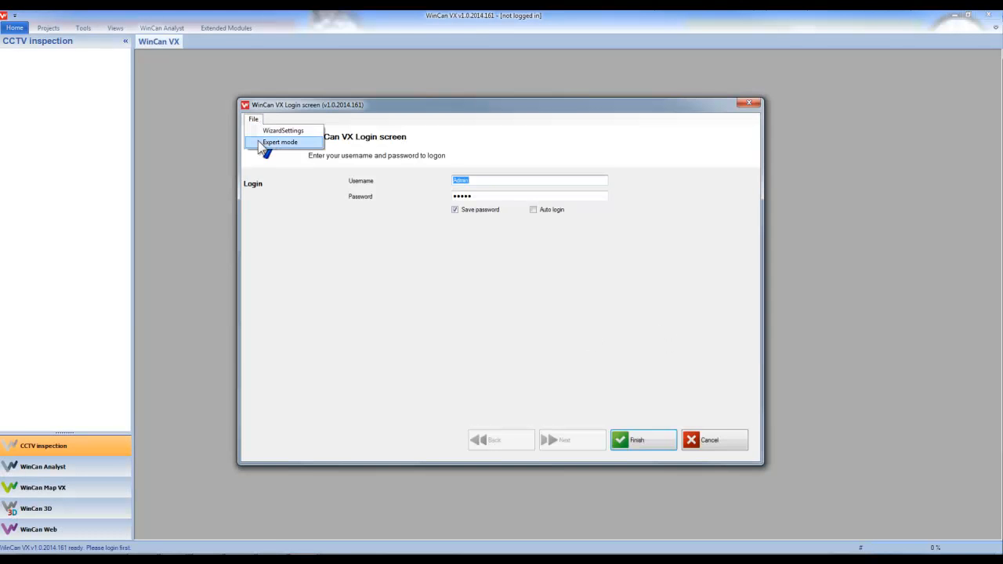
pyautogui.click(266, 141)
pyautogui.click(509, 233)
pyautogui.click(503, 260)
pyautogui.click(638, 440)
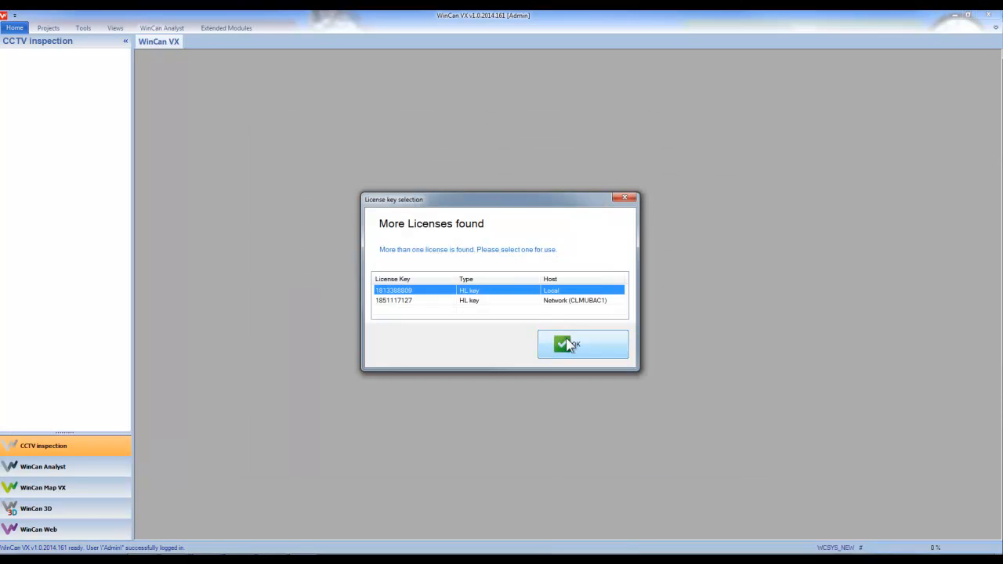
pyautogui.click(566, 342)
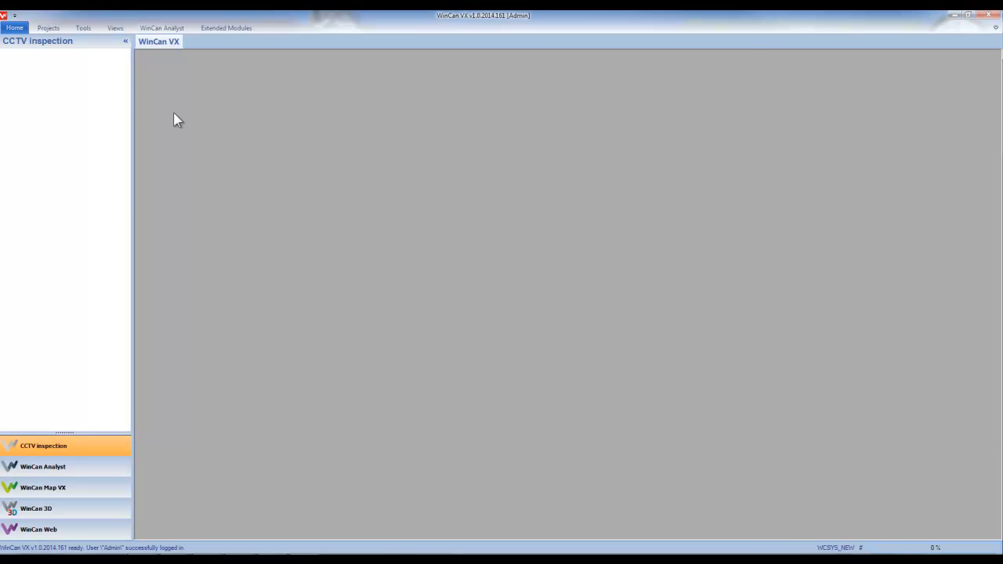
pyautogui.doubleClick(11, 68)
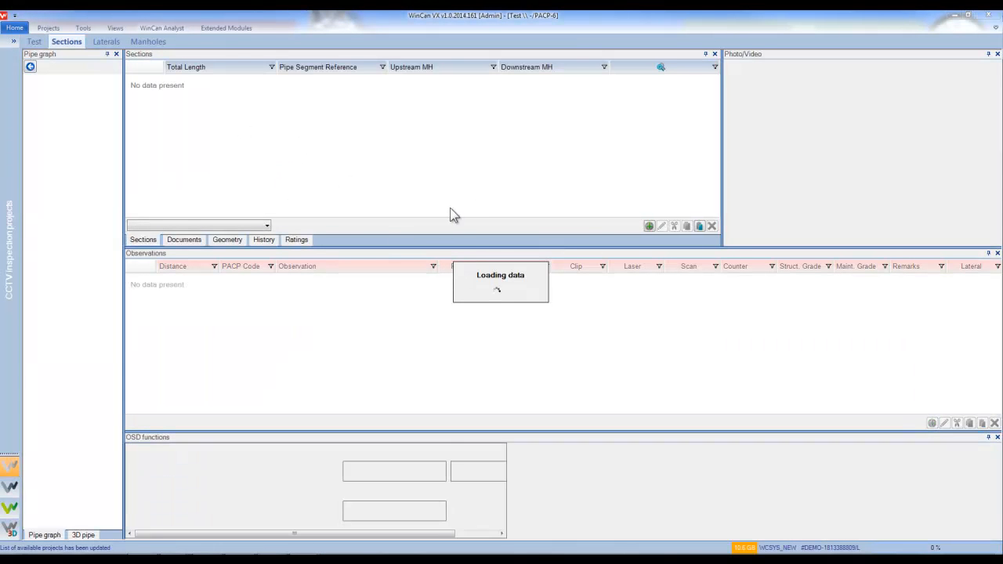
# Add a new section record from the Sections list's context menu.
pyautogui.rightClick(308, 132)
pyautogui.click(320, 143)
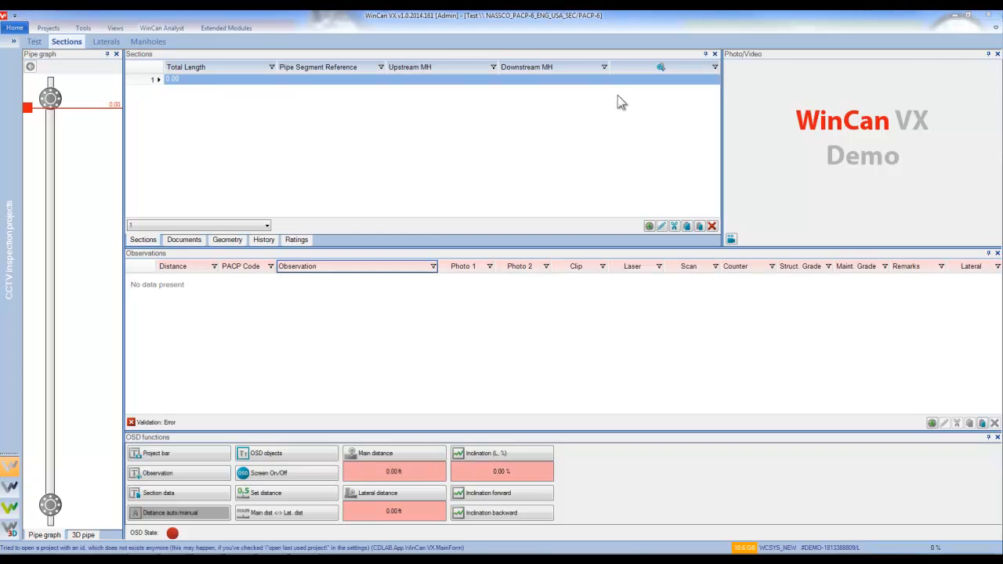
# Enter city Murten, the street address, and manholes S1 upstream to S2 downstream.
pyautogui.doubleClick(199, 83)
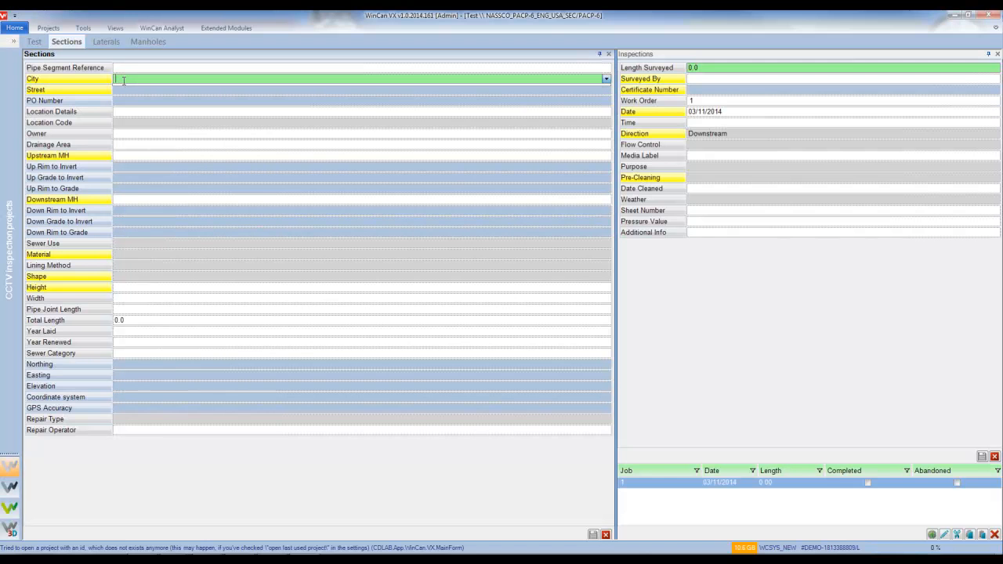
pyautogui.write('Murten')
pyautogui.press('Tab')
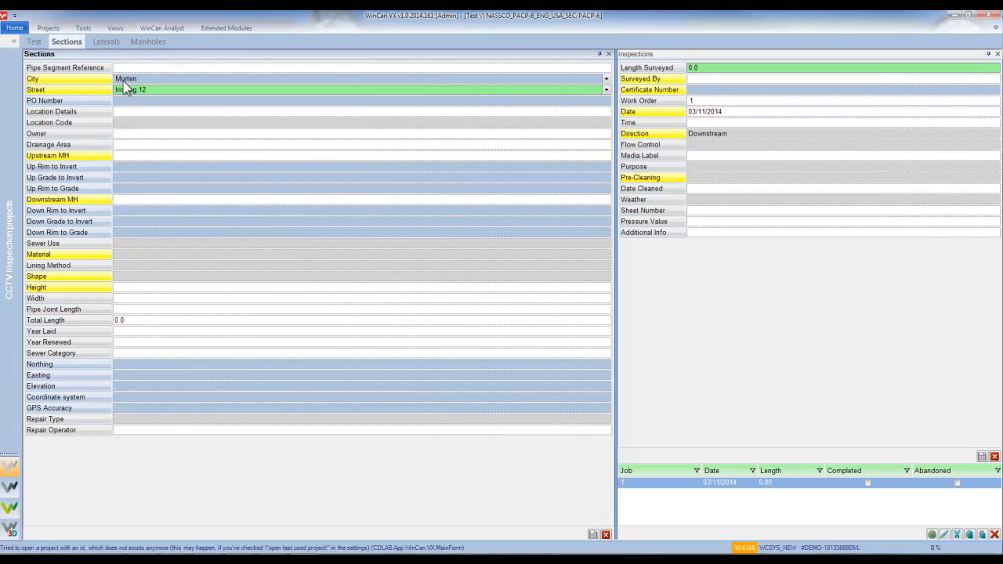
pyautogui.click(142, 156)
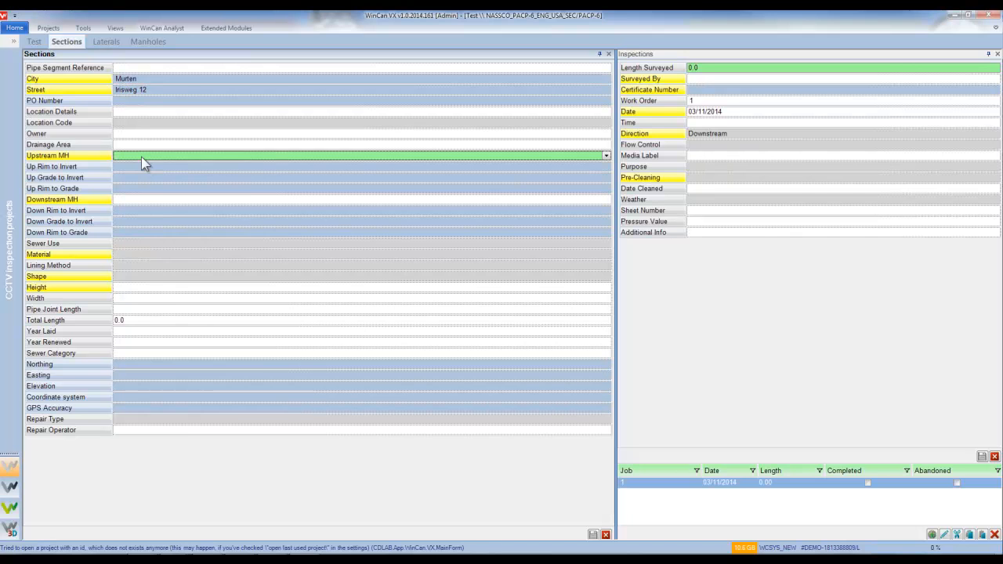
pyautogui.press('Return')
pyautogui.click(128, 201)
pyautogui.write('S2')
pyautogui.press('Return')
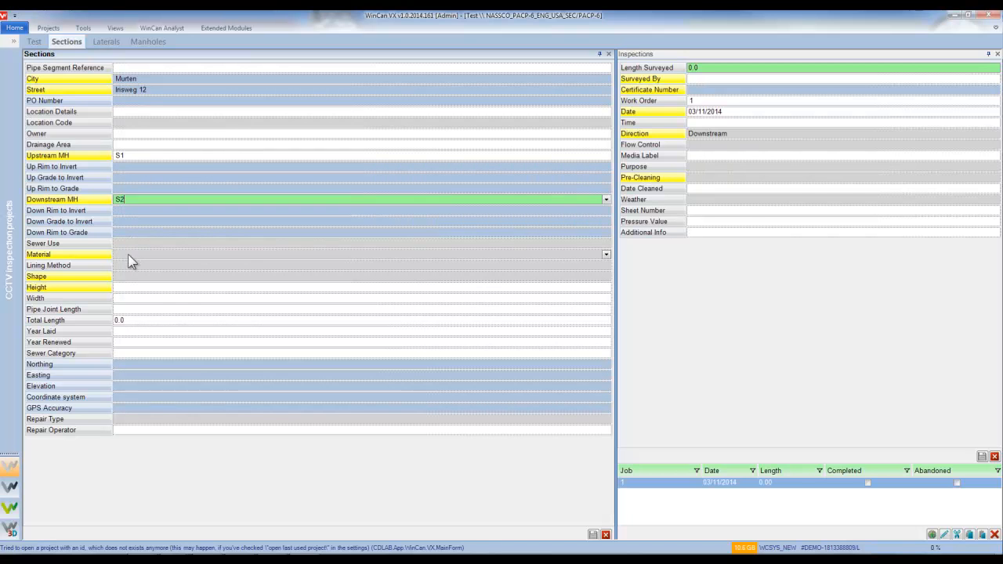
# Set the pipe to Polyethylene, Circular shape, height 5.
pyautogui.click(127, 254)
pyautogui.press('Escape')
pyautogui.click(130, 276)
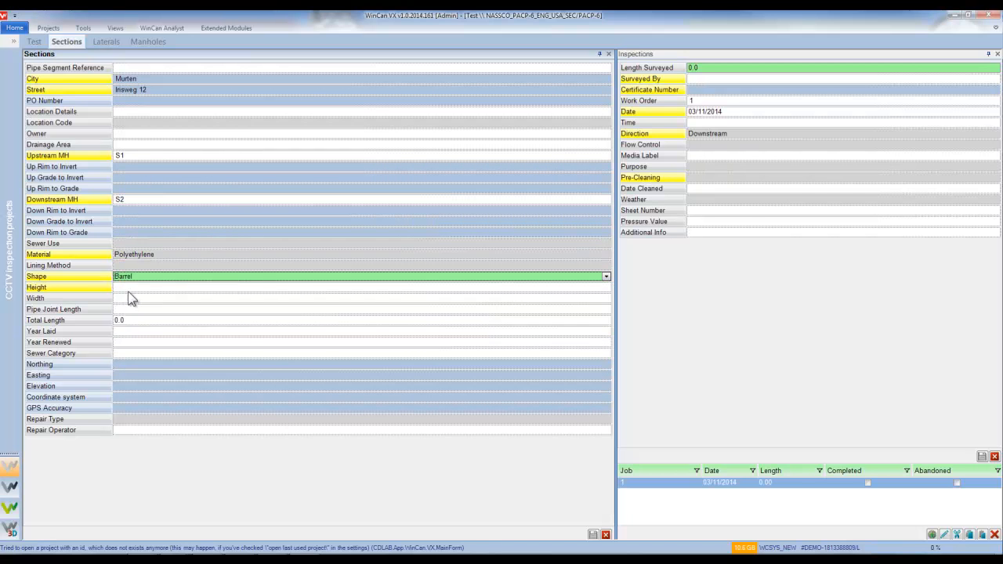
pyautogui.press('Return')
pyautogui.click(130, 275)
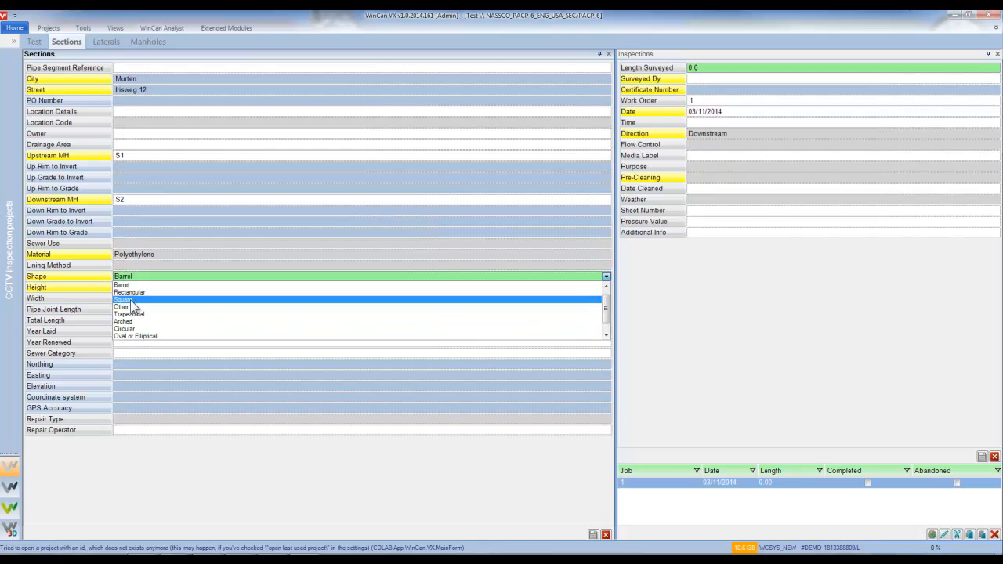
pyautogui.click(130, 328)
pyautogui.write('5')
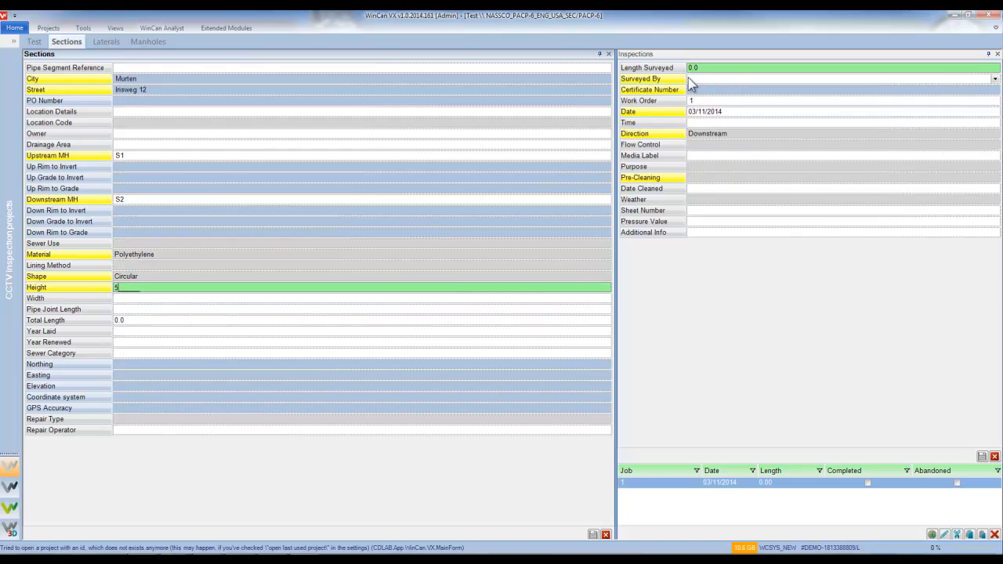
# Enter the surveyor's name and certificate number, with pre-cleaning set to No Pre-Cleaning.
pyautogui.click(697, 79)
pyautogui.write('Stefan')
pyautogui.press('Tab')
pyautogui.write('1232323')
pyautogui.click(710, 179)
pyautogui.click(708, 201)
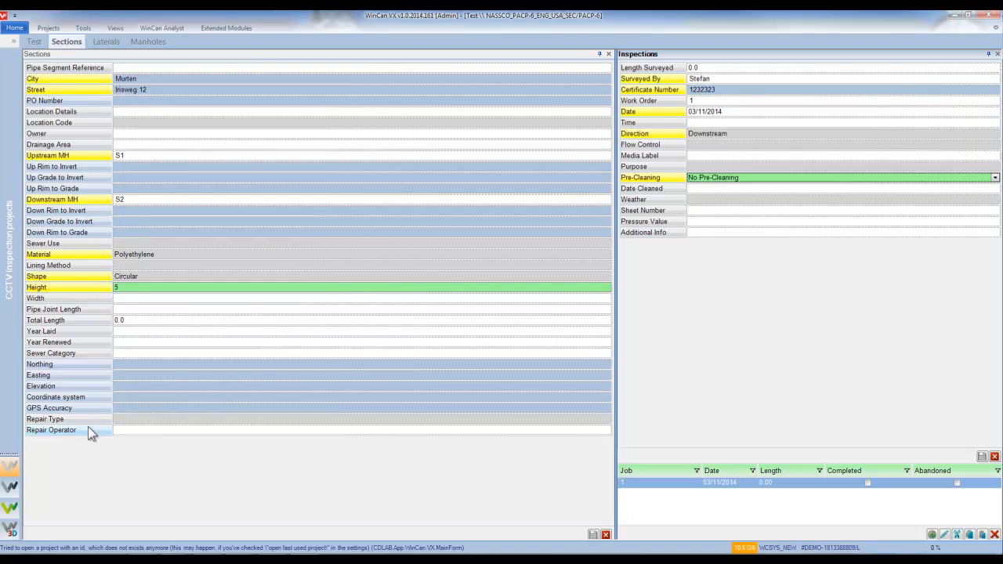
# Set Repair Type to Pipe Replacement, enter the repair operator's name, and save the section.
pyautogui.click(139, 420)
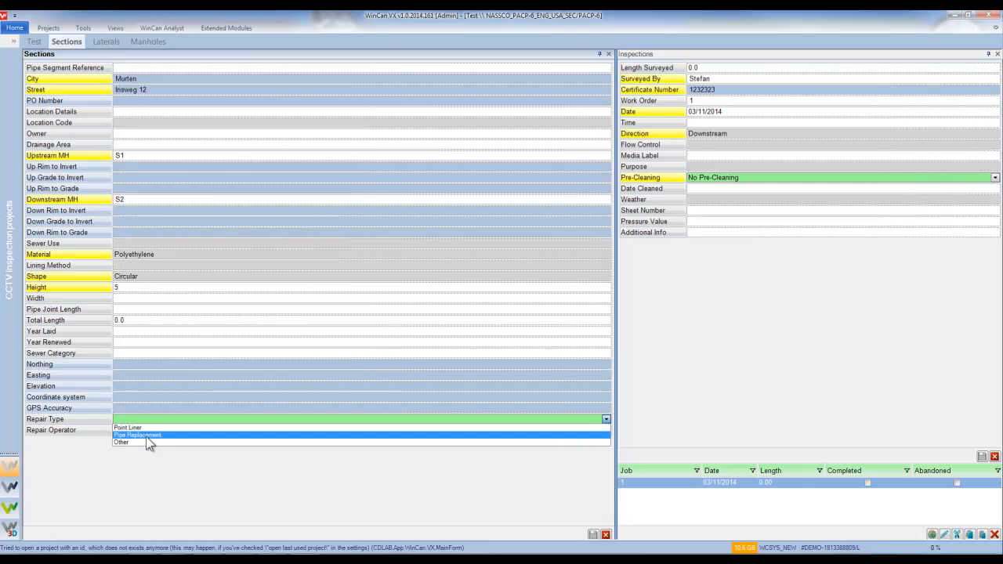
pyautogui.click(146, 436)
pyautogui.click(130, 429)
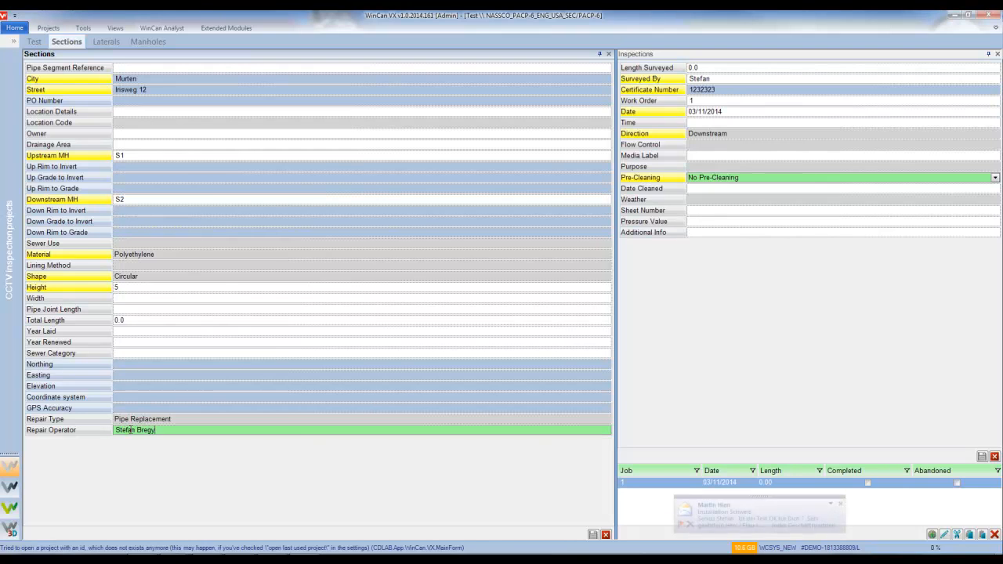
pyautogui.click(593, 536)
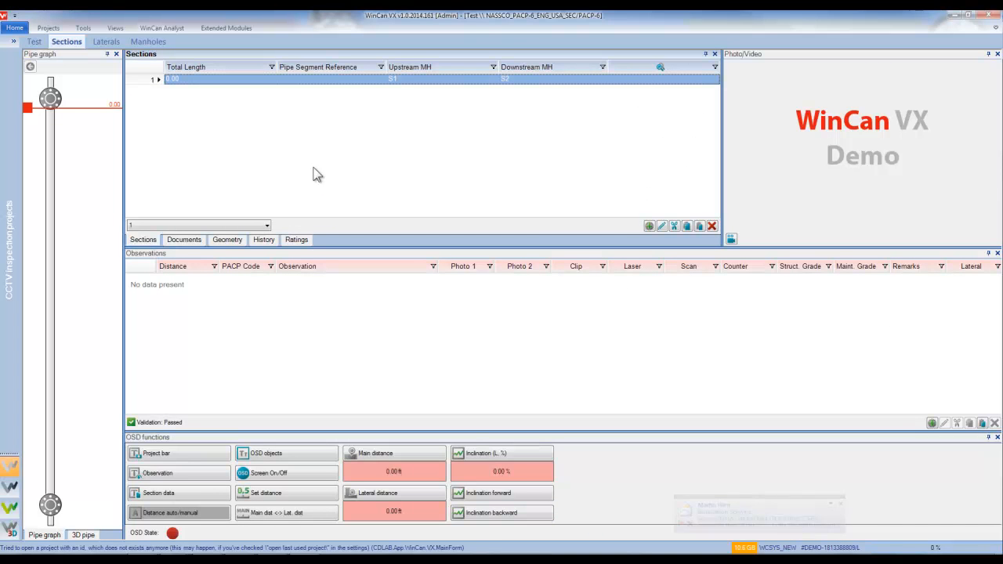
# Add a new section in Murten with its street, from manhole S3 to S4.
pyautogui.rightClick(353, 123)
pyautogui.click(365, 131)
pyautogui.click(128, 80)
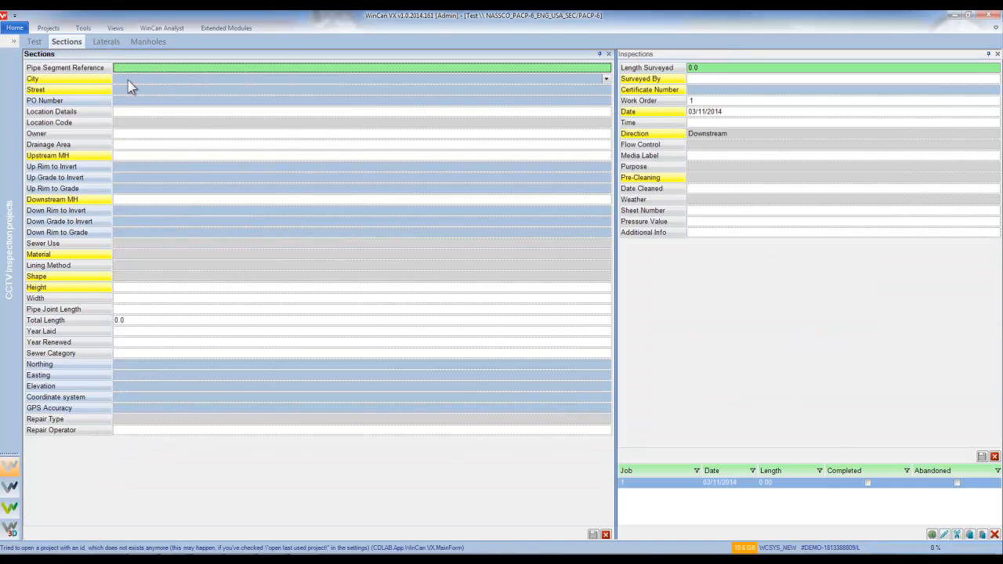
pyautogui.click(127, 87)
pyautogui.press('Tab')
pyautogui.click(132, 156)
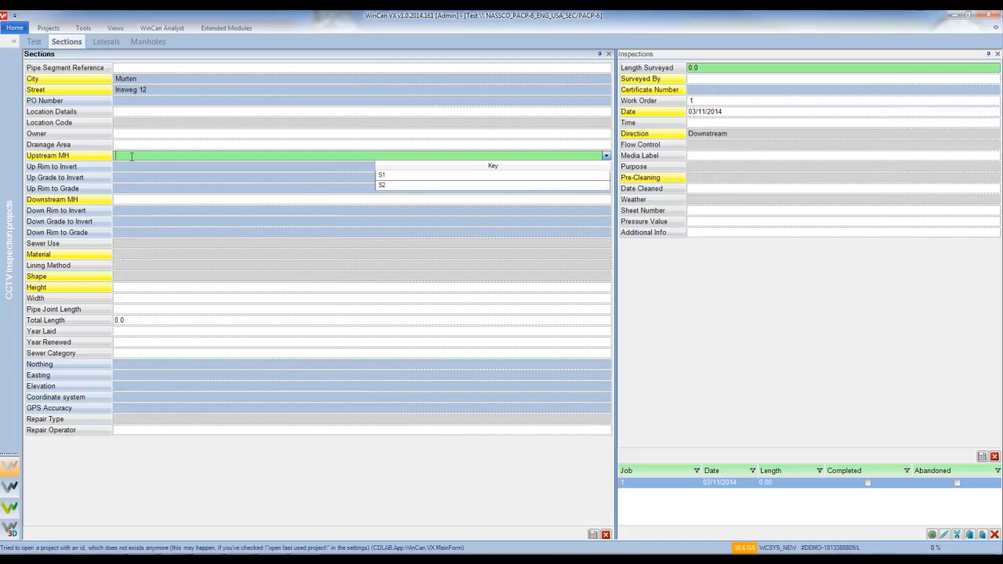
pyautogui.click(134, 167)
pyautogui.click(128, 203)
pyautogui.write('S4')
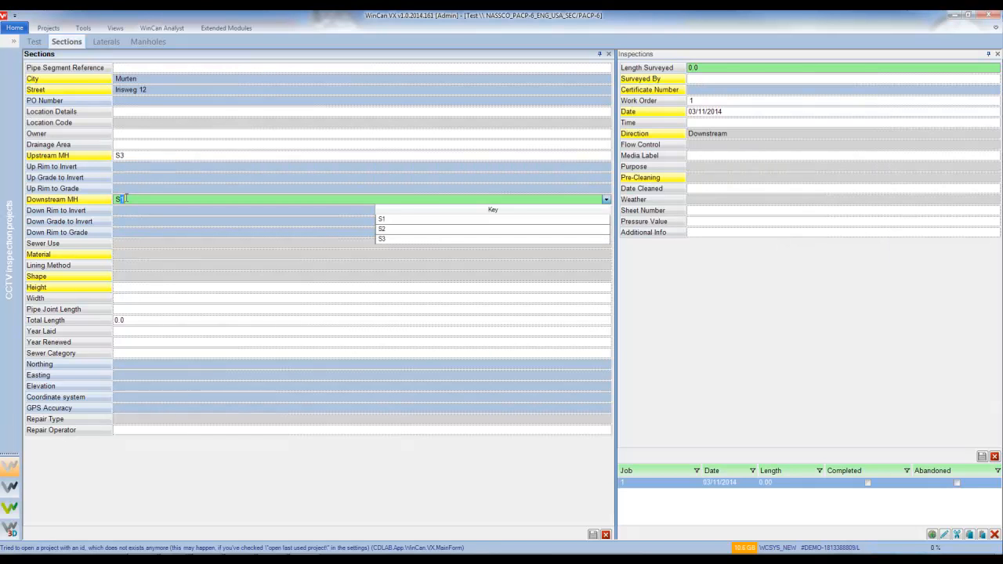
# Set the pipe to Ductile Iron Pipe, Circular shape, height 5.
pyautogui.click(131, 256)
pyautogui.click(126, 278)
pyautogui.click(127, 277)
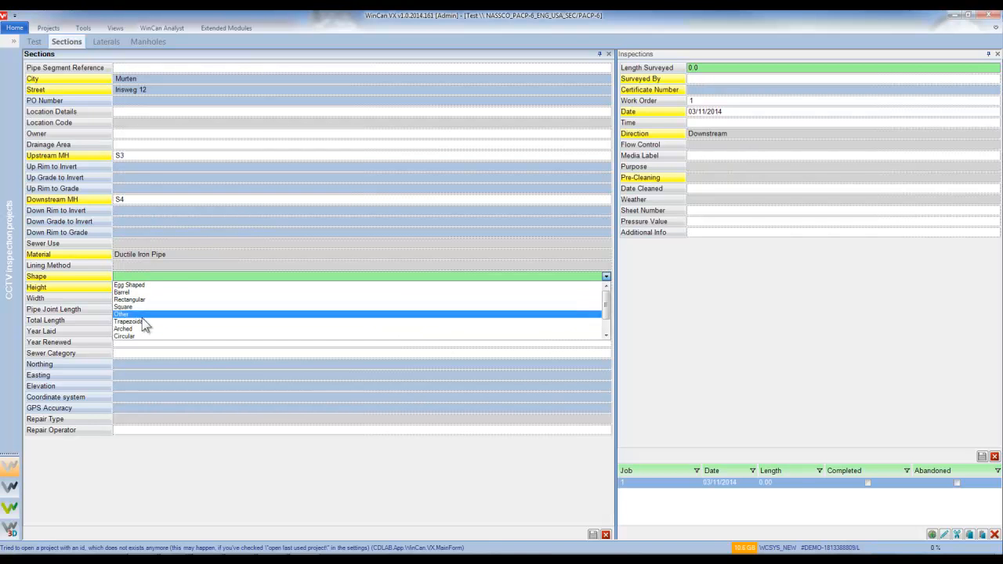
pyautogui.click(137, 337)
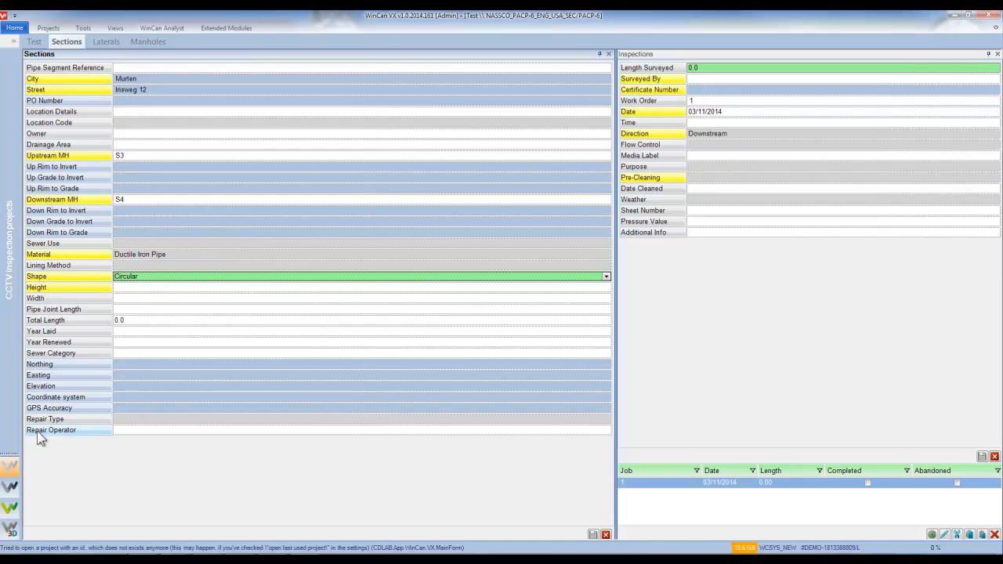
pyautogui.click(125, 288)
pyautogui.write('5')
# Enter the surveyor's name and certificate number, with pre-cleaning set to Heavy Cleaning.
pyautogui.click(702, 79)
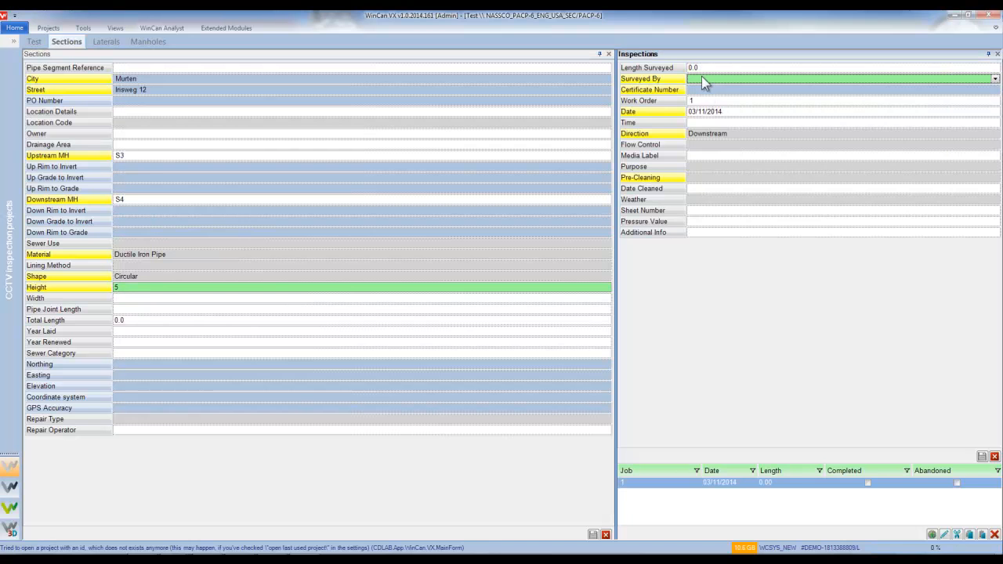
pyautogui.write('Stefan')
pyautogui.press('Tab')
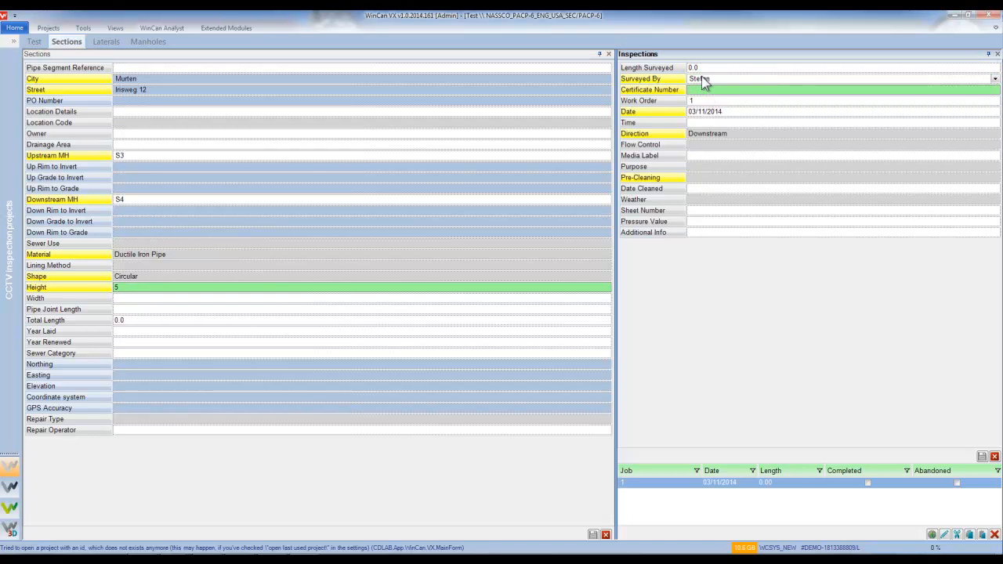
pyautogui.write('28737')
pyautogui.press('Tab')
pyautogui.press('Tab')
pyautogui.click(704, 181)
pyautogui.click(710, 177)
pyautogui.click(707, 192)
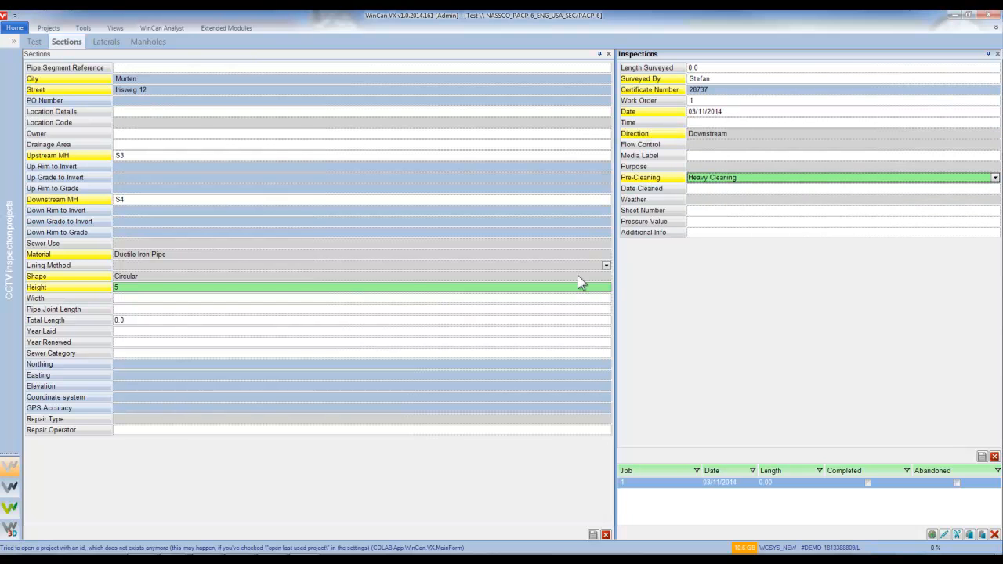
# Set Repair Type to Other, enter the repair operator's name, and save the section.
pyautogui.click(141, 417)
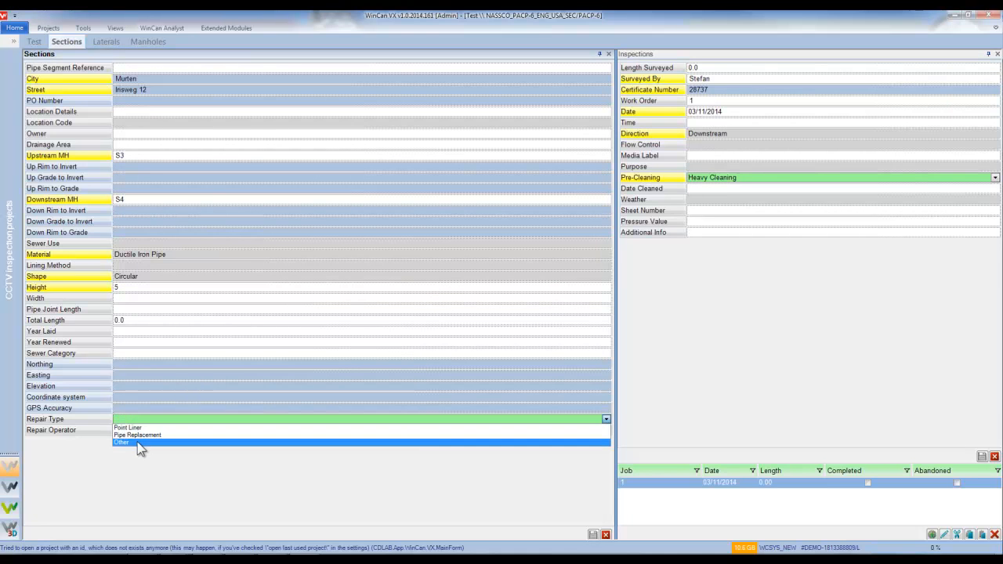
pyautogui.click(136, 441)
pyautogui.click(130, 430)
pyautogui.click(130, 430)
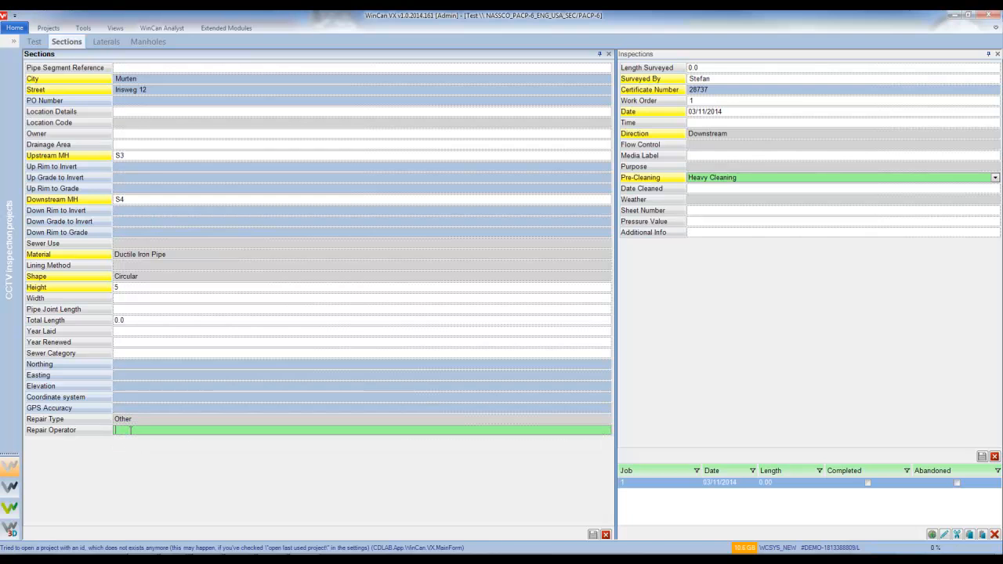
pyautogui.click(591, 535)
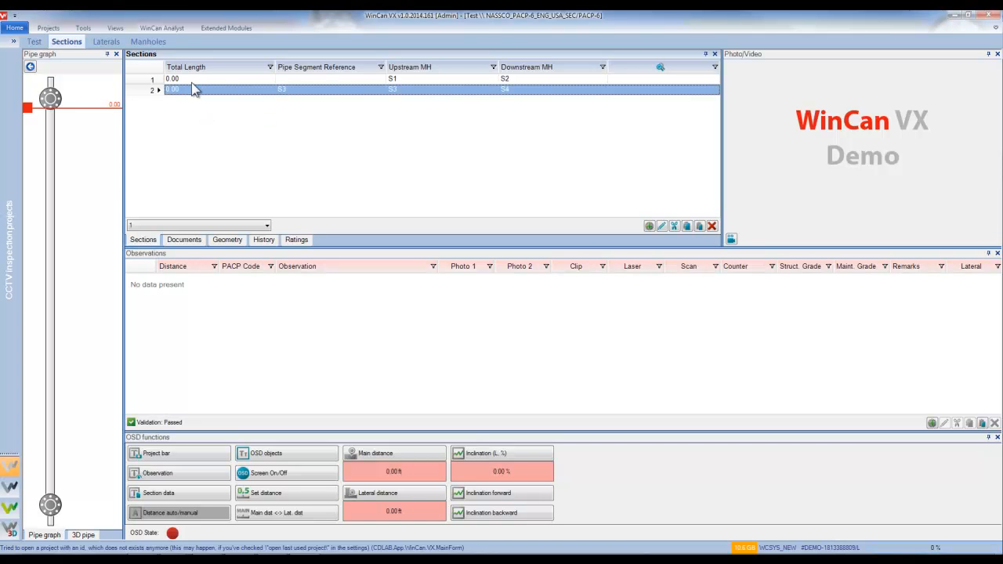
# Review the Quick Filter criteria on the Tools tab without changes, then exit WinCan VX.
pyautogui.click(91, 33)
pyautogui.click(428, 44)
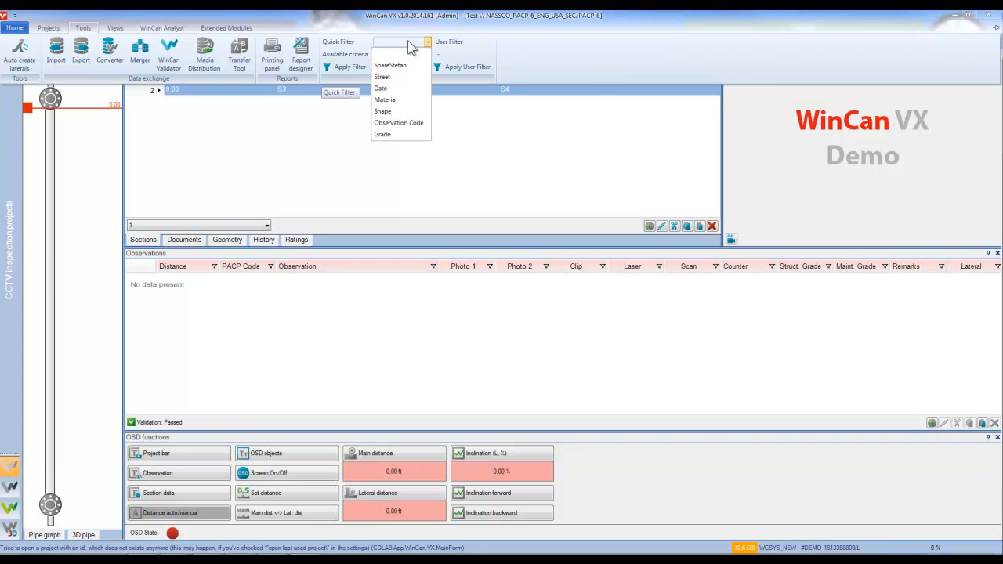
pyautogui.click(408, 43)
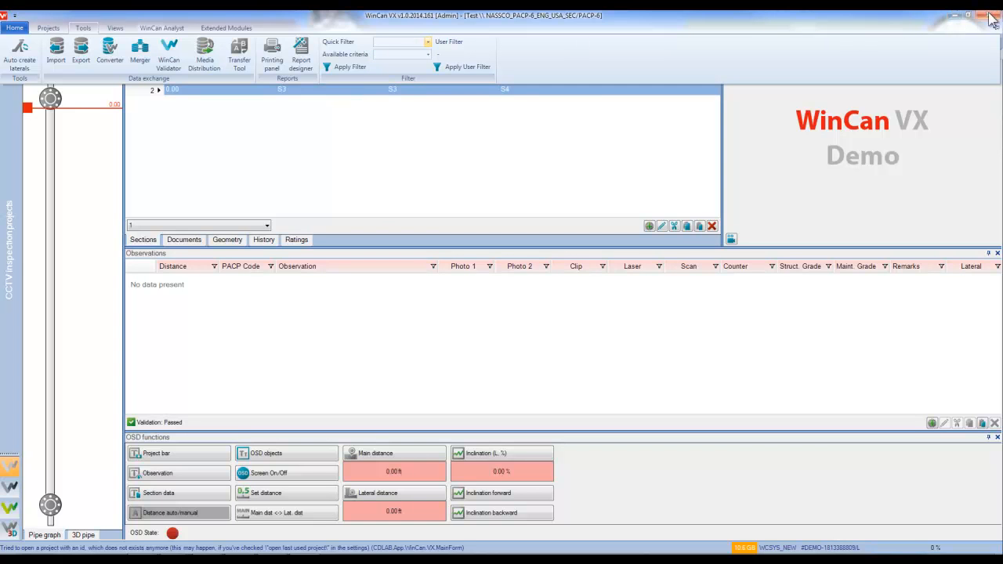
pyautogui.click(998, 22)
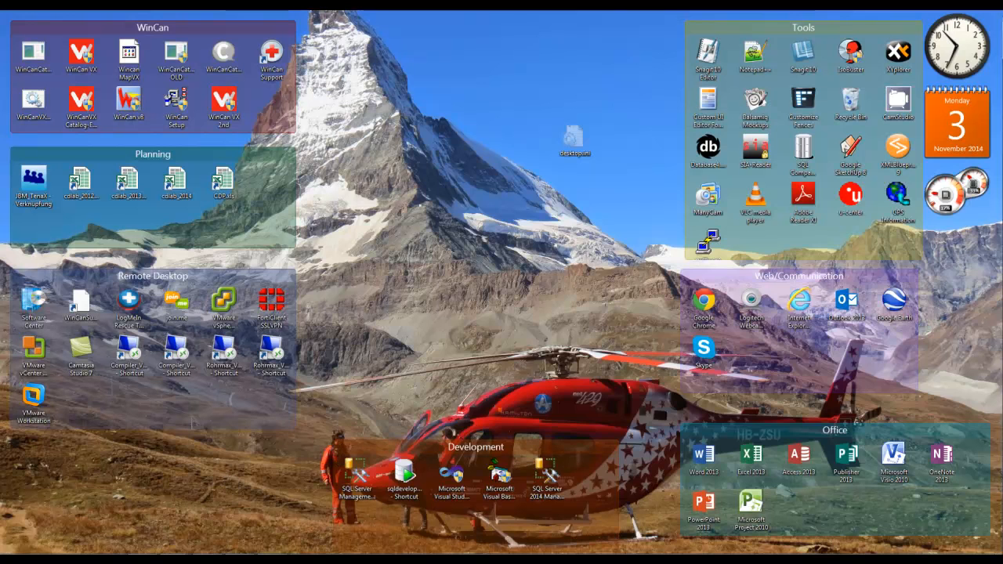
# In Explorer, browse Documents > CDLAB and into the WinCanVX\Config folder.
pyautogui.click(85, 558)
pyautogui.click(337, 266)
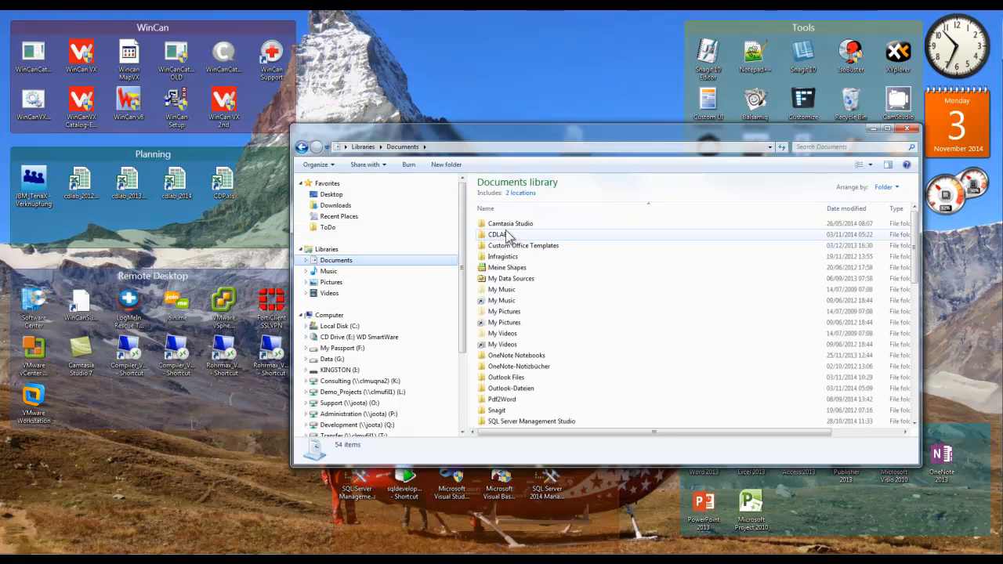
pyautogui.doubleClick(509, 235)
pyautogui.moveTo(546, 129); pyautogui.dragTo(452, 107)
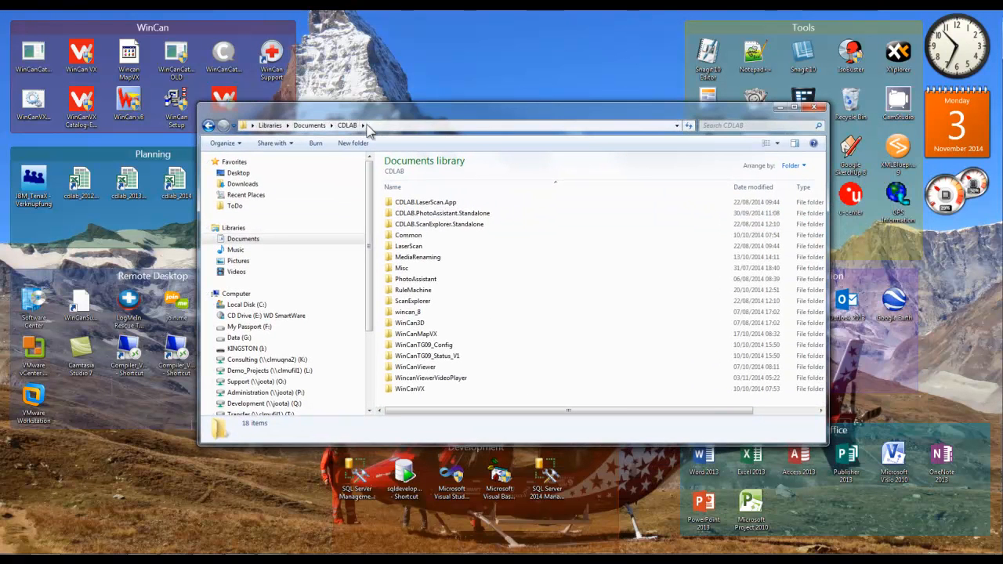
pyautogui.doubleClick(416, 235)
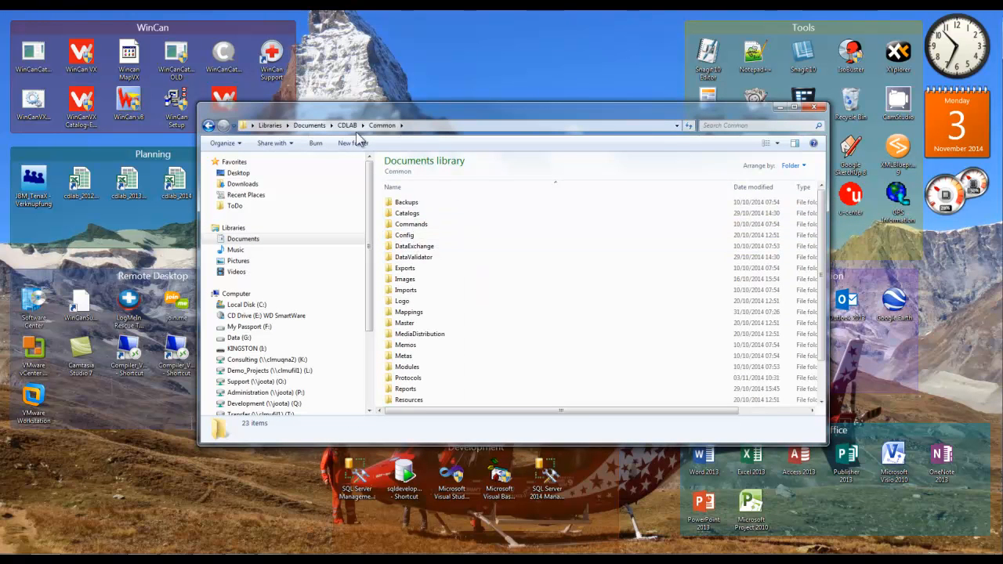
pyautogui.press('BackSpace')
pyautogui.doubleClick(418, 390)
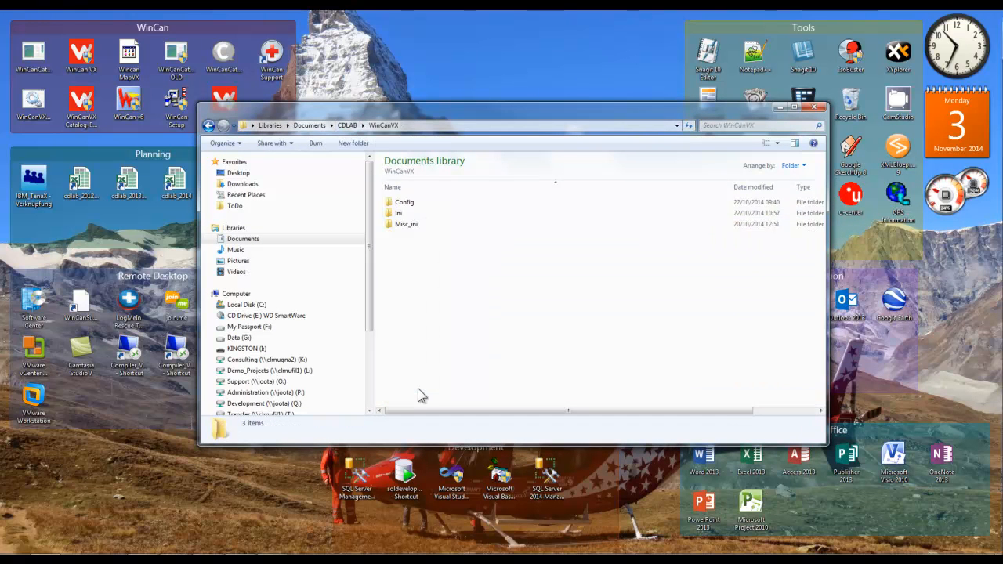
pyautogui.doubleClick(408, 203)
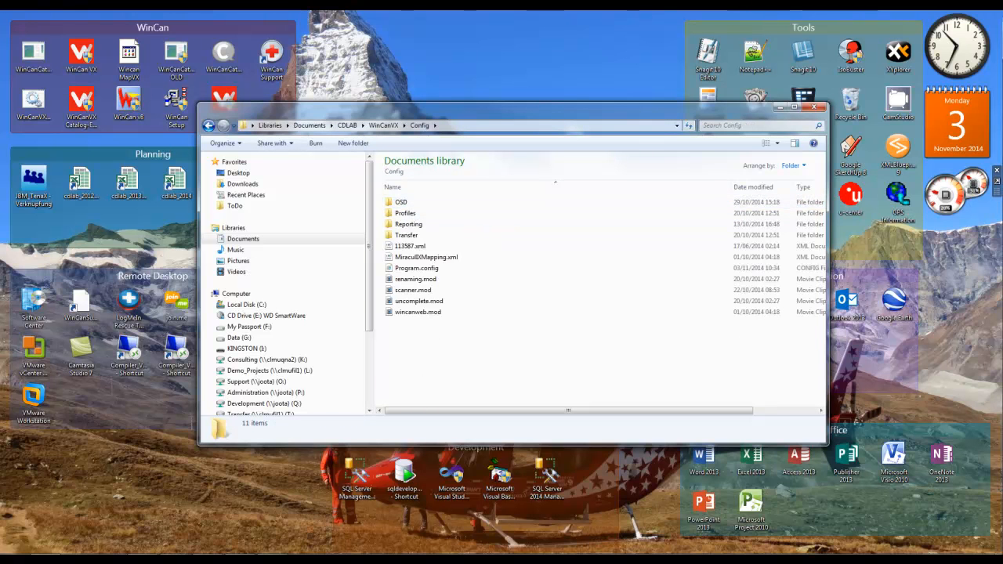
# Check the Profiles and Ini folders, then return to the CDLAB folder.
pyautogui.doubleClick(421, 213)
pyautogui.press('BackSpace')
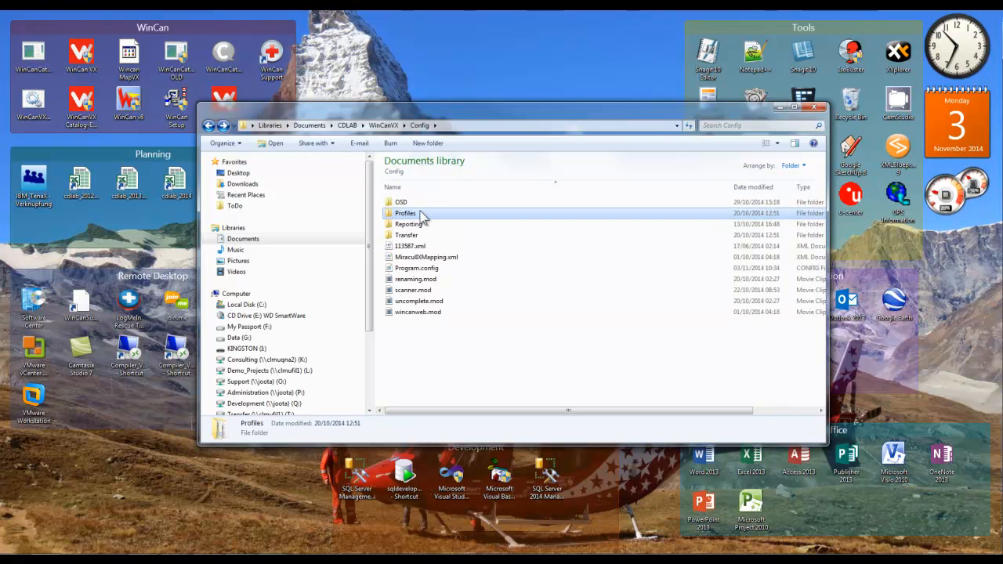
pyautogui.press('BackSpace')
pyautogui.doubleClick(409, 217)
pyautogui.press('BackSpace')
pyautogui.press('BackSpace')
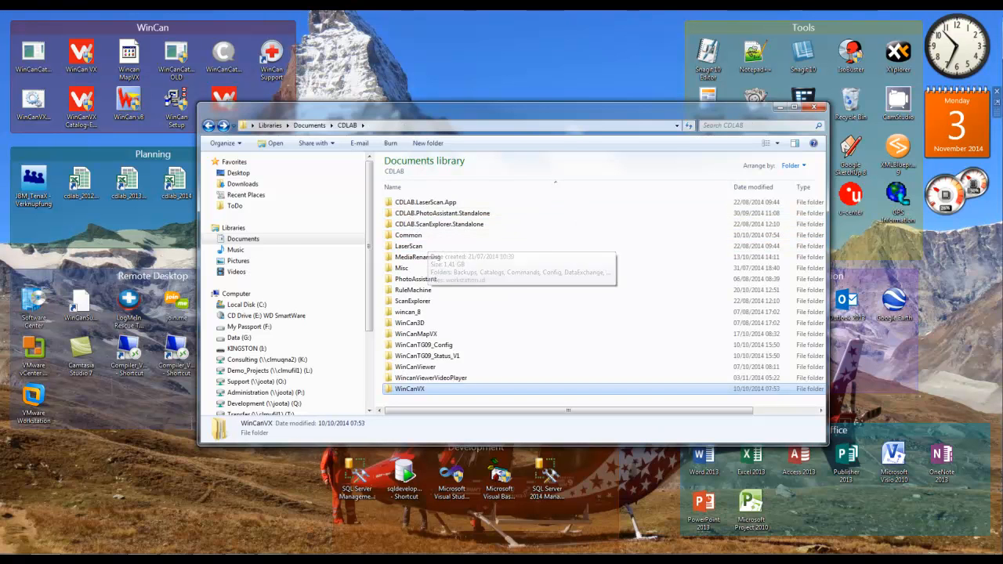
# Open Common\Config and edit FilterConfig.conf with Notepad++.
pyautogui.doubleClick(419, 235)
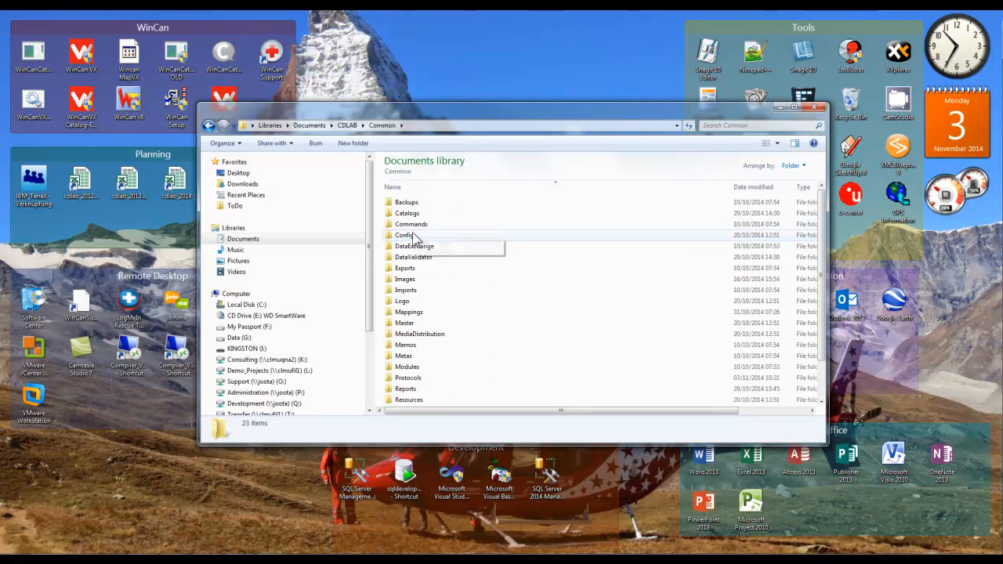
pyautogui.doubleClick(416, 235)
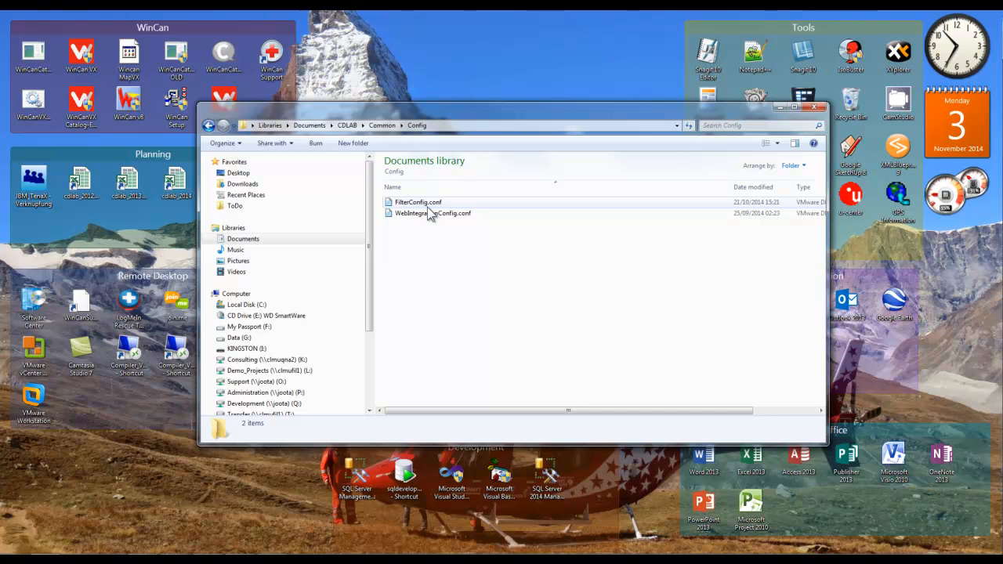
pyautogui.rightClick(427, 207)
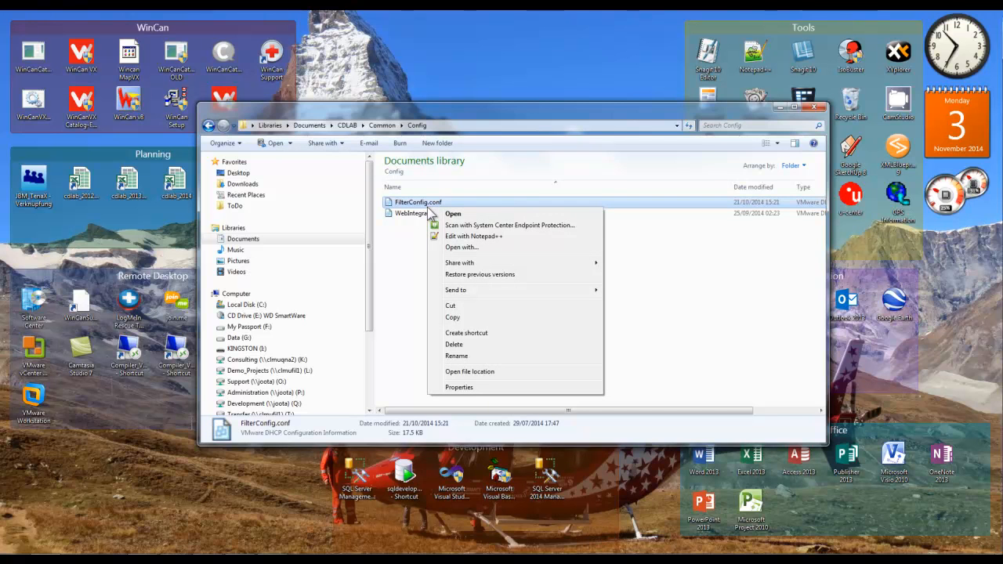
pyautogui.click(468, 235)
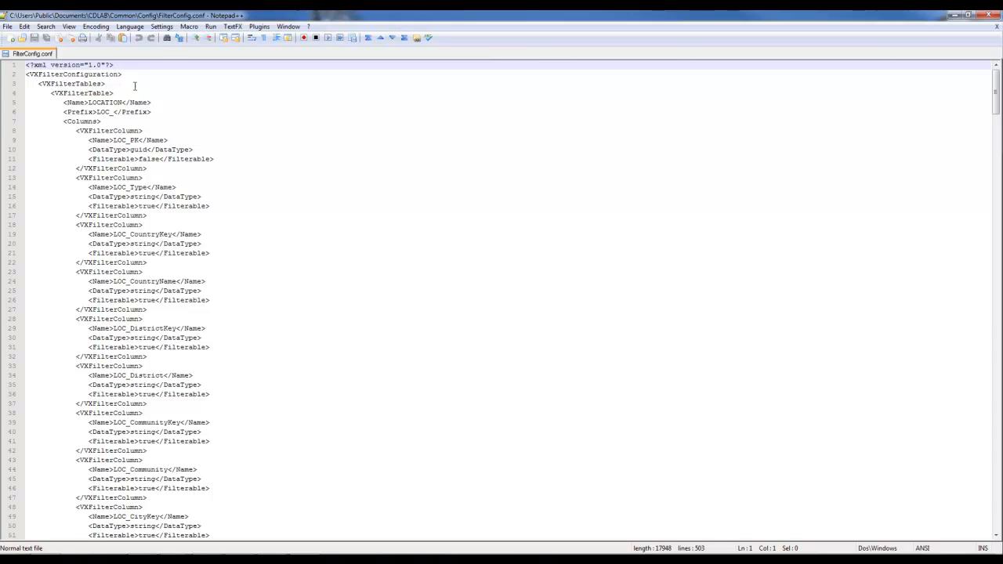
# Add conf as an XML user extension in the Style Configurator, save, and close Notepad++.
pyautogui.click(161, 26)
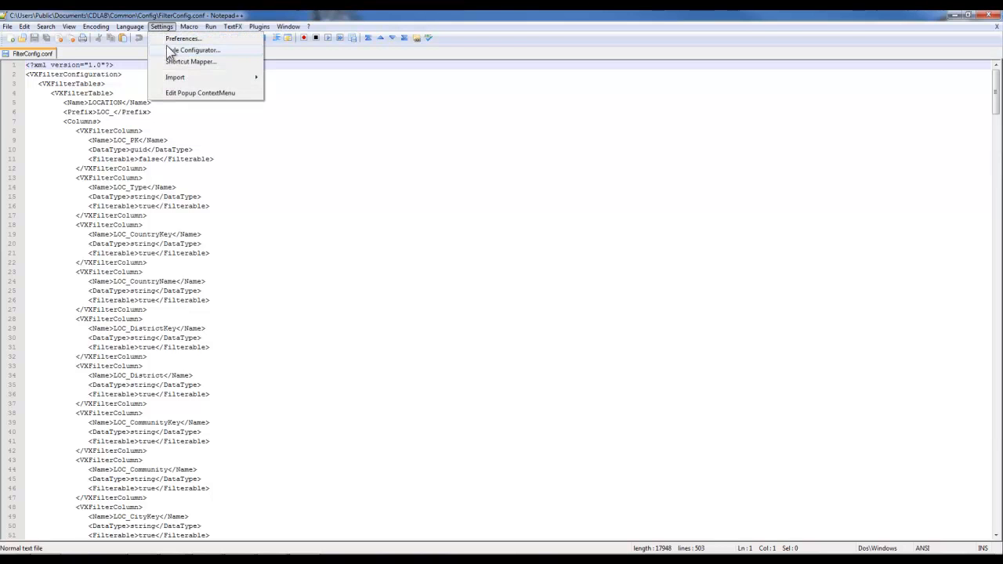
pyautogui.click(169, 50)
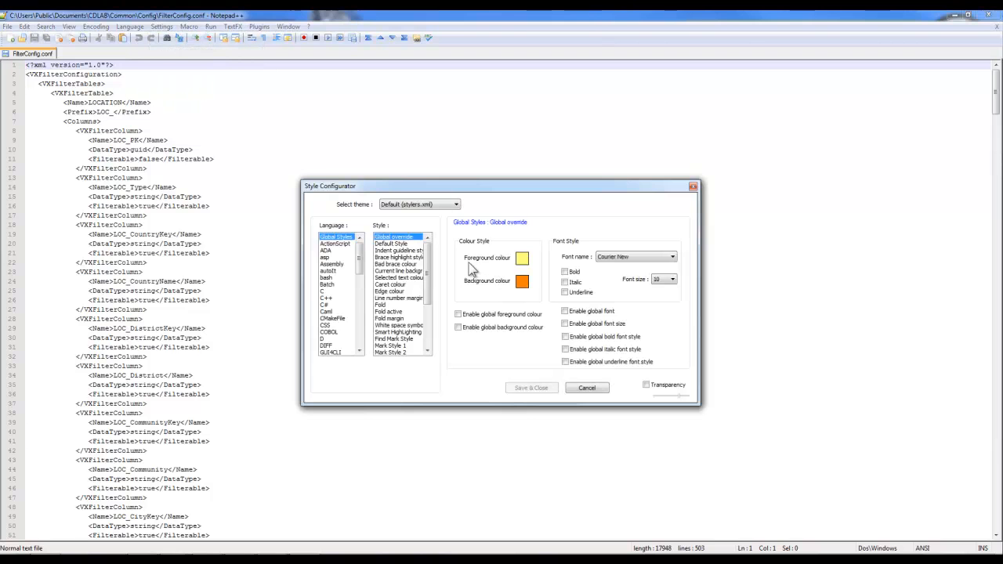
pyautogui.moveTo(359, 243); pyautogui.dragTo(375, 345)
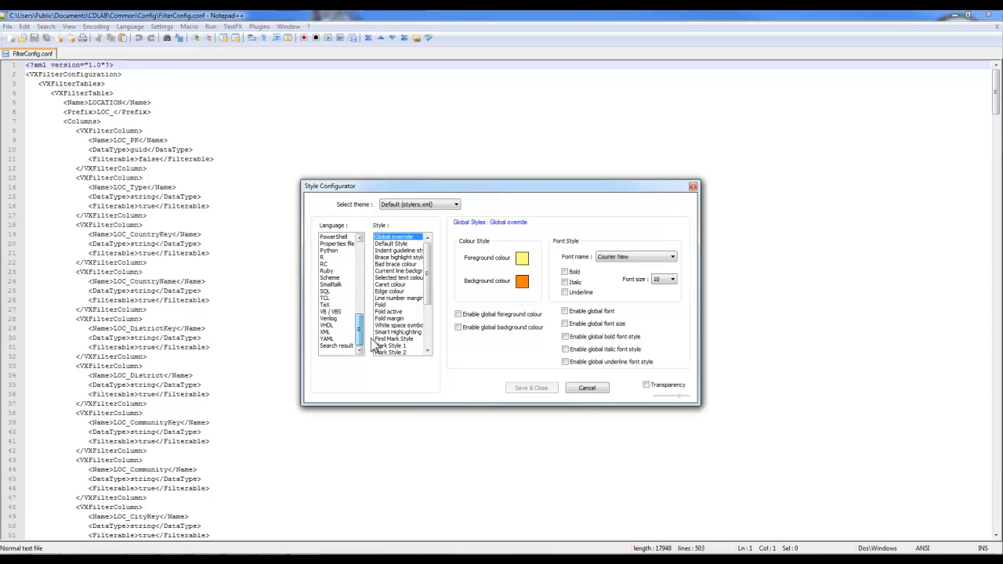
pyautogui.click(330, 333)
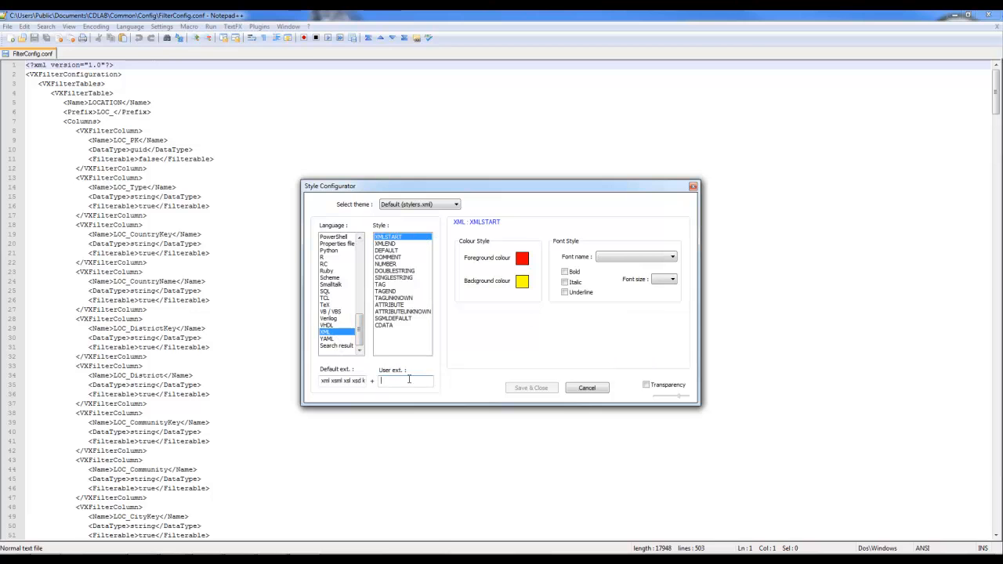
pyautogui.write('conf')
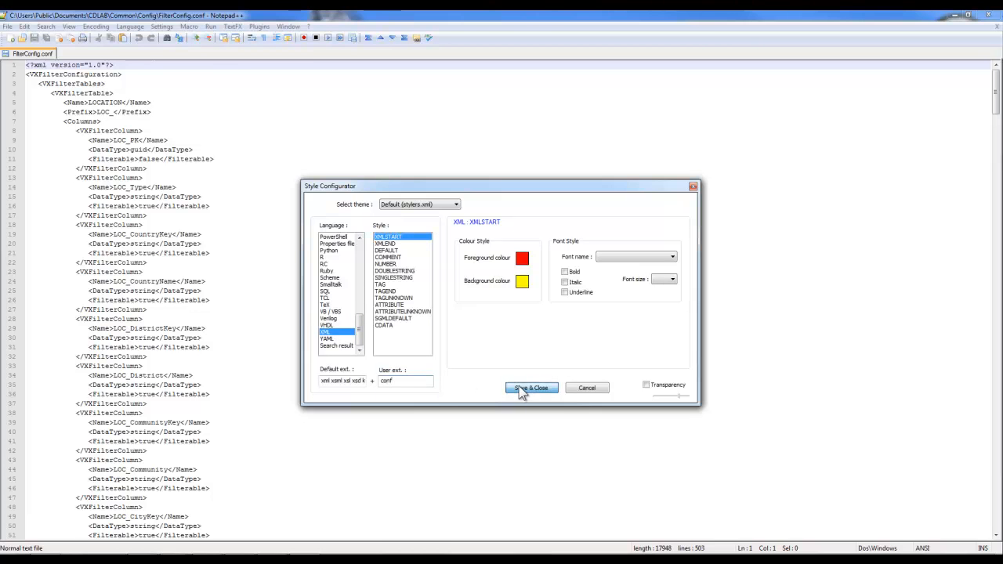
pyautogui.click(522, 387)
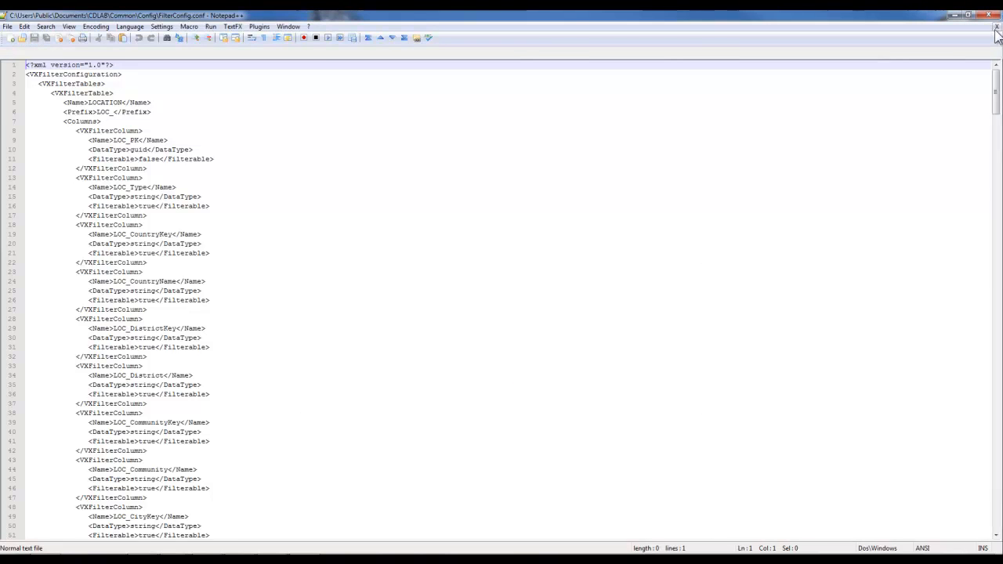
pyautogui.click(992, 15)
# Reopen FilterConfig.conf in Notepad++, fold VXFilterTables and VXRelations, and search for the spare query.
pyautogui.rightClick(430, 203)
pyautogui.click(445, 232)
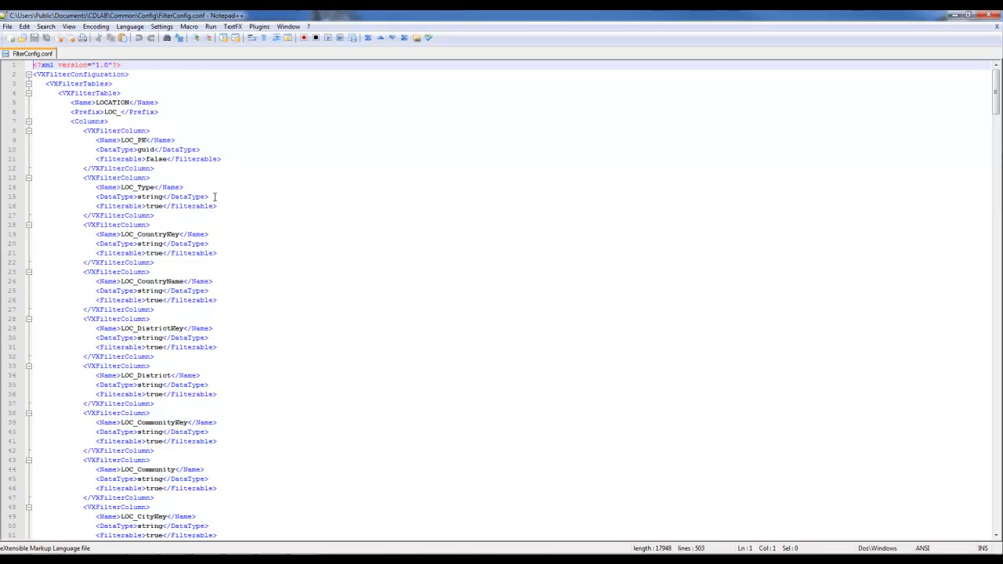
pyautogui.click(334, 174)
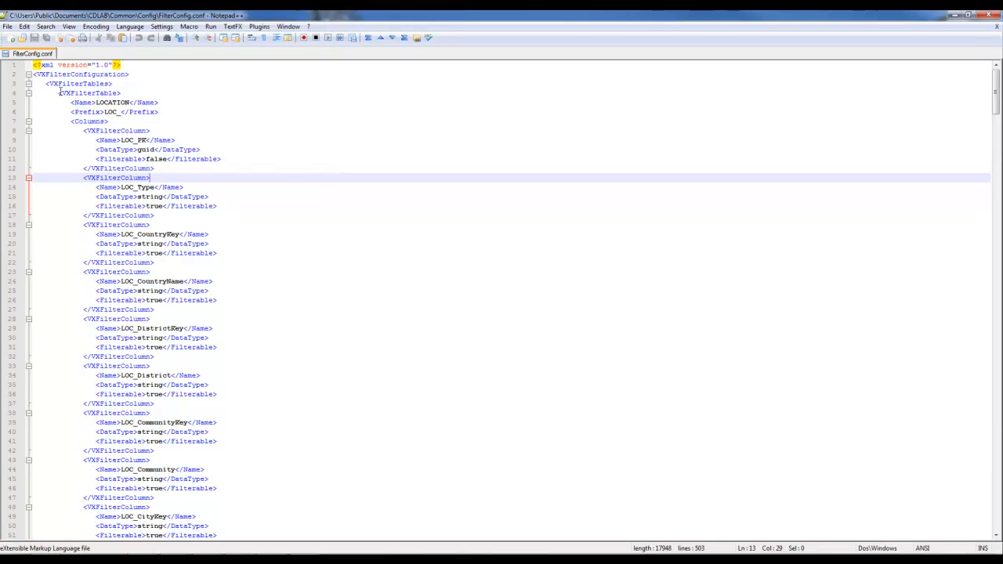
pyautogui.click(156, 262)
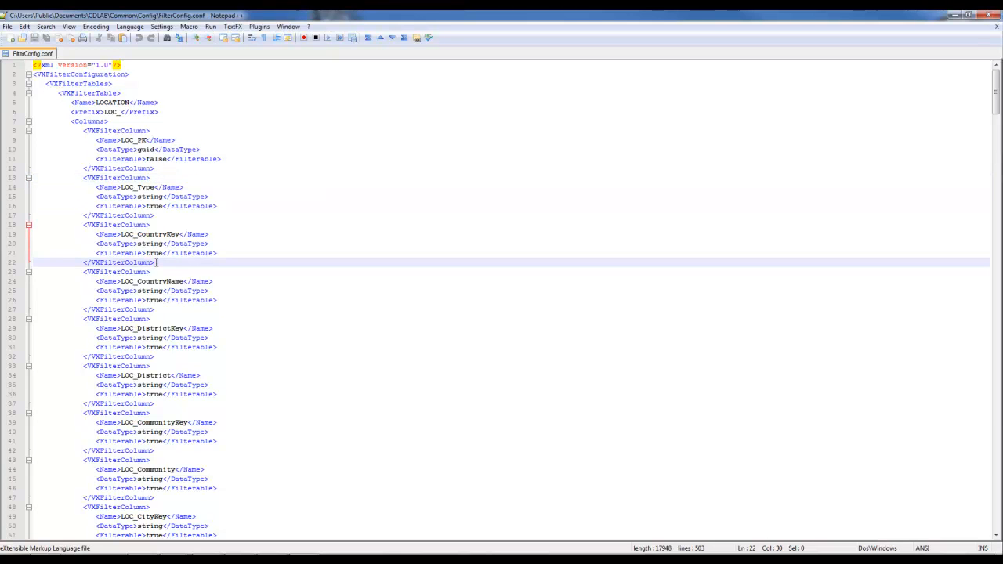
pyautogui.click(29, 84)
pyautogui.click(28, 94)
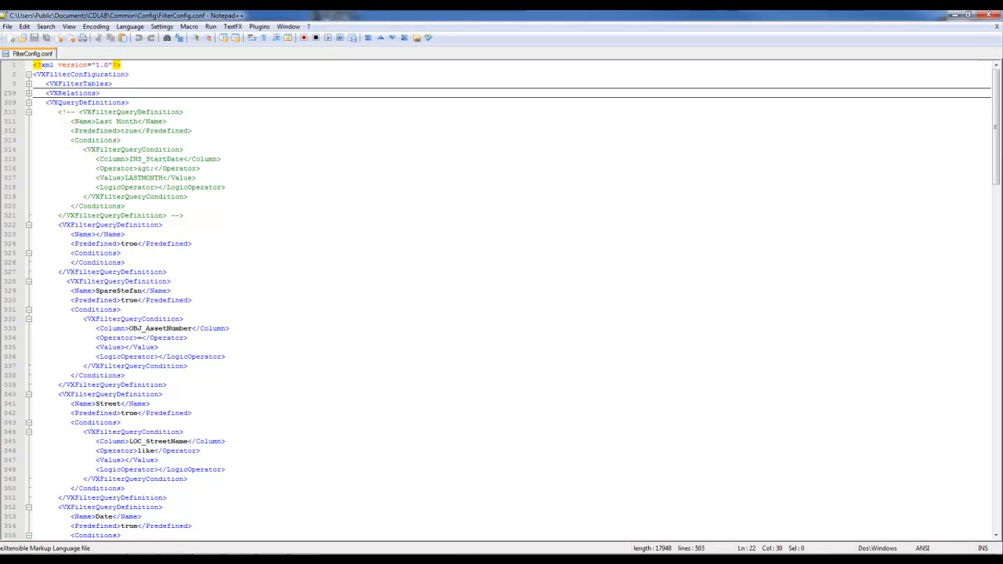
pyautogui.hotkey('ctrl', 'f')
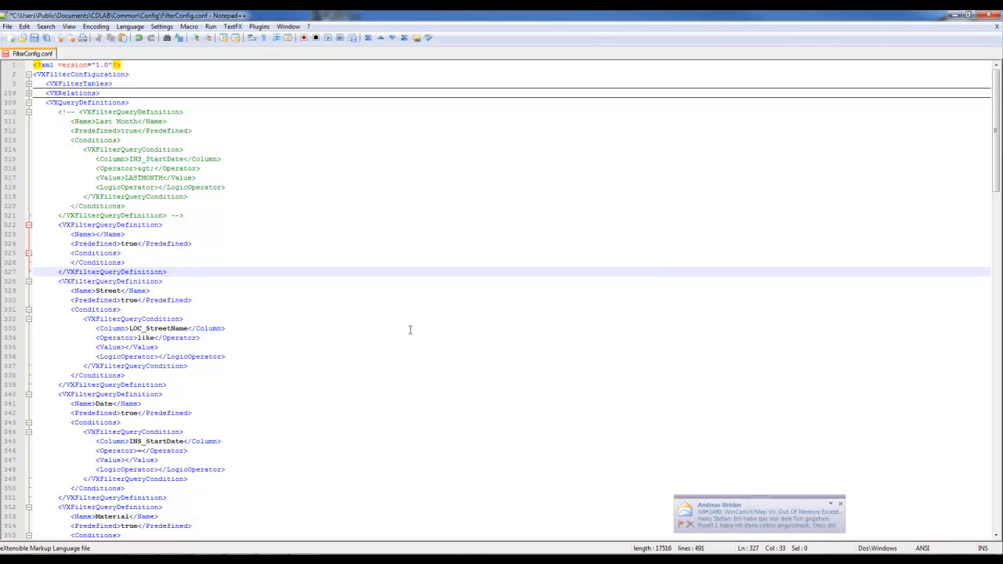
# Inspect the Street query definition, dismissing the notification popup.
pyautogui.click(411, 330)
pyautogui.click(837, 505)
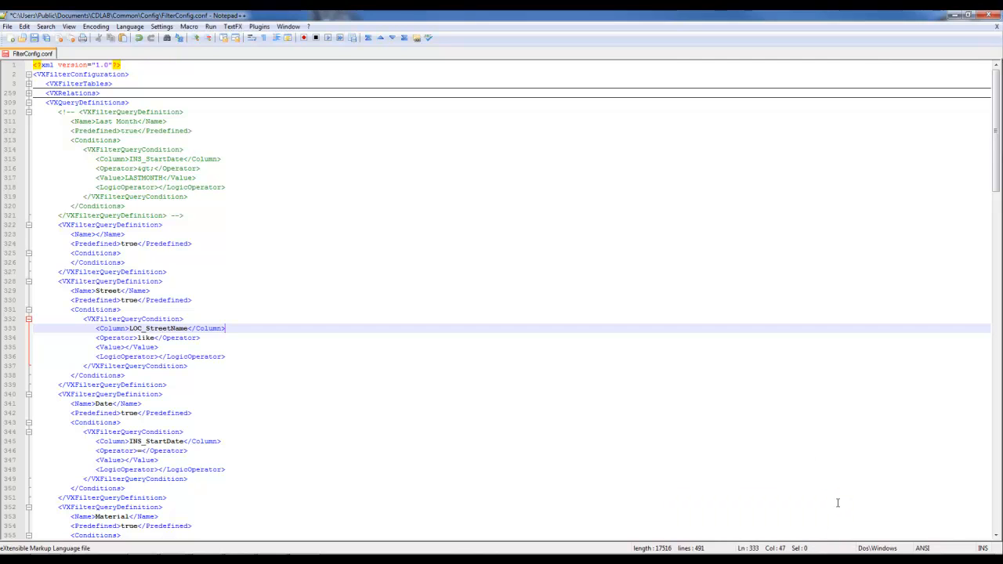
pyautogui.click(283, 310)
pyautogui.scroll(-3, 283, 312)
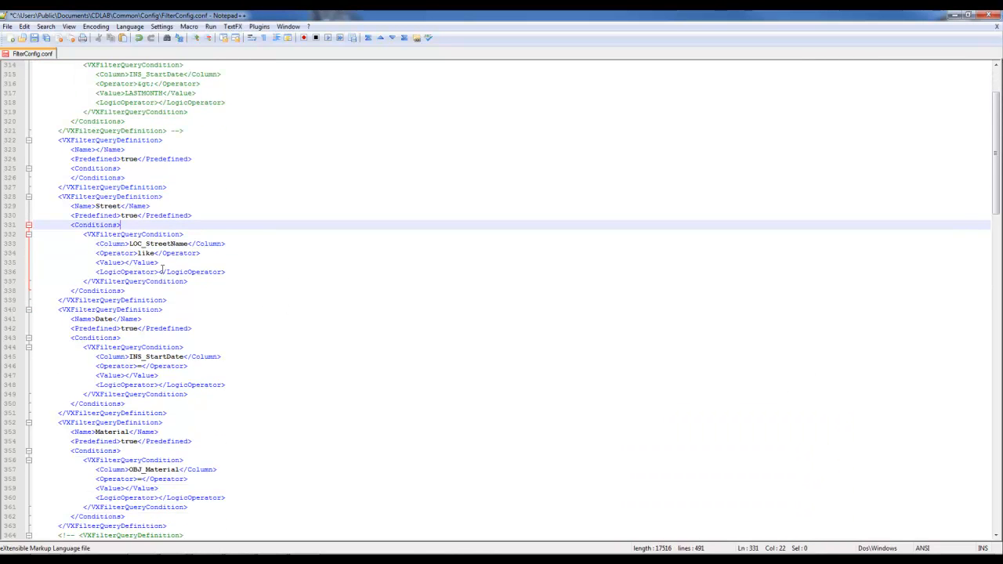
pyautogui.moveTo(169, 301); pyautogui.dragTo(4, 197)
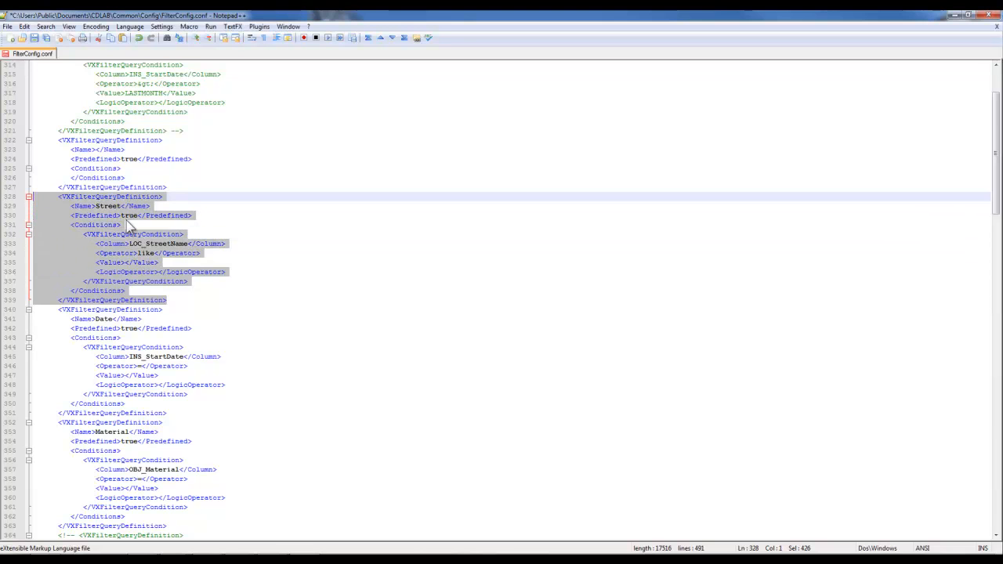
pyautogui.scroll(-2, 127, 221)
pyautogui.click(99, 262)
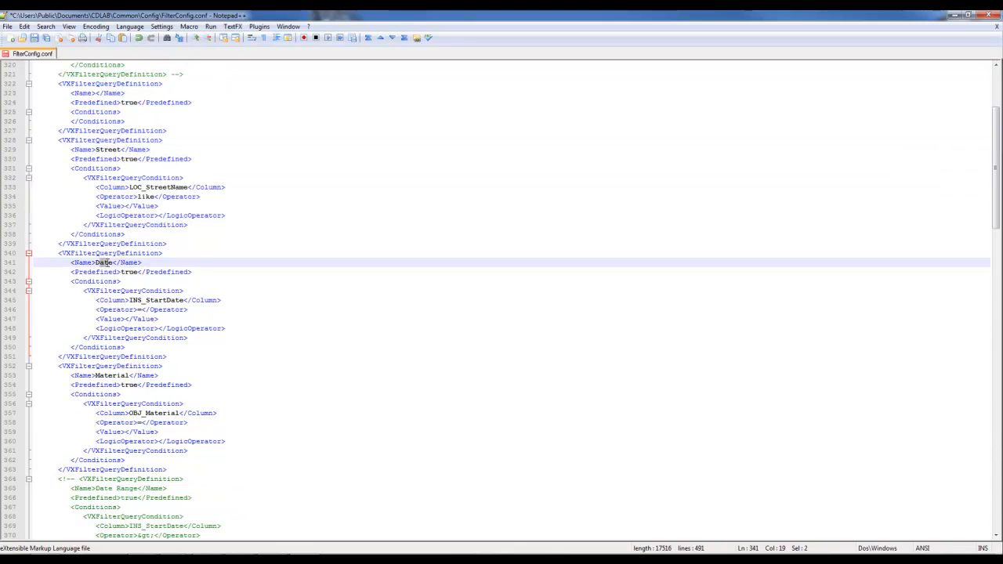
# Select the whole Material query definition block.
pyautogui.click(116, 375)
pyautogui.scroll(-2, 116, 375)
pyautogui.scroll(-1, 116, 376)
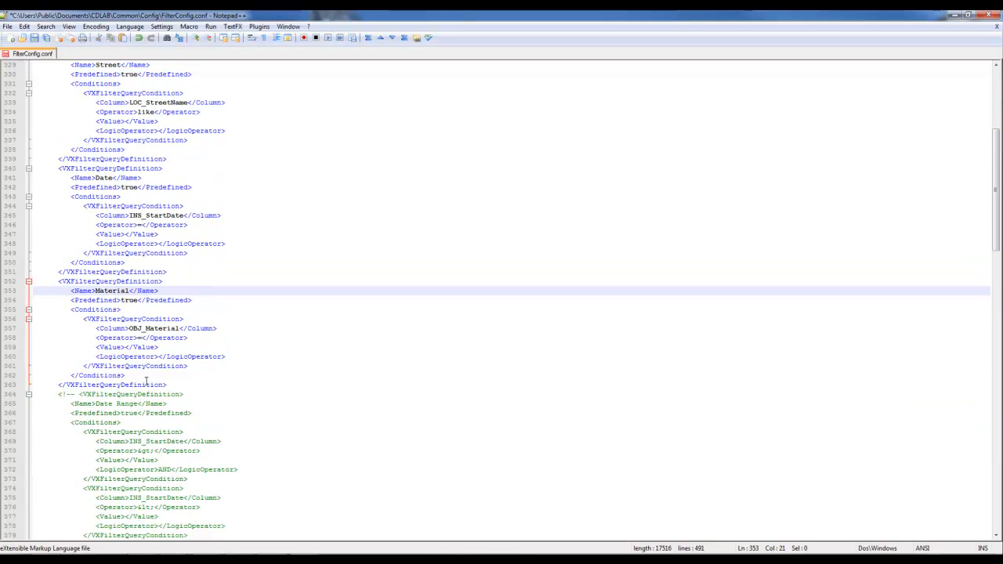
pyautogui.click(176, 385)
pyautogui.moveTo(175, 385); pyautogui.dragTo(11, 282)
pyautogui.hotkey('ctrl', 'c')
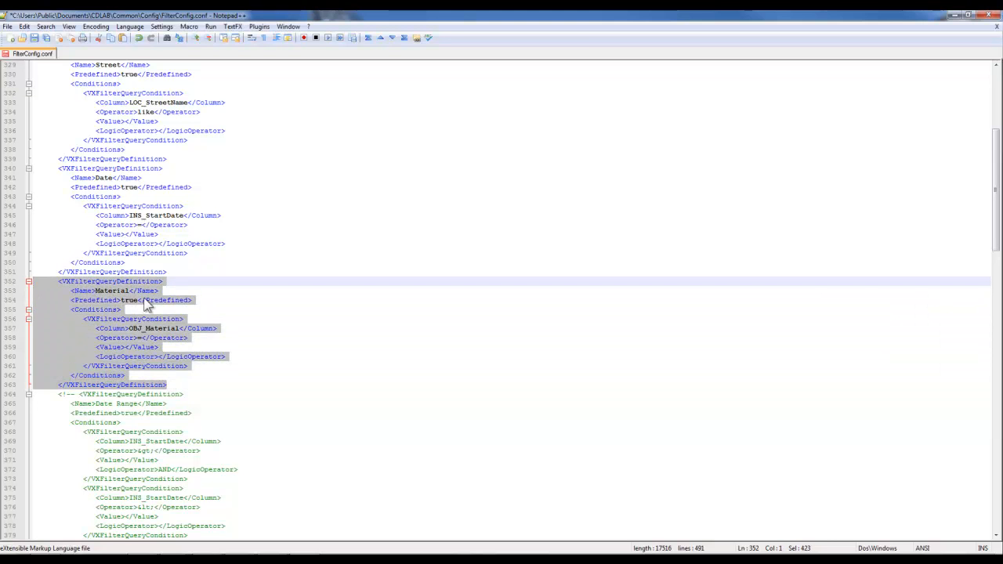
# Paste a copy of the Material query below it and rename it ---Repair Type.
pyautogui.click(174, 385)
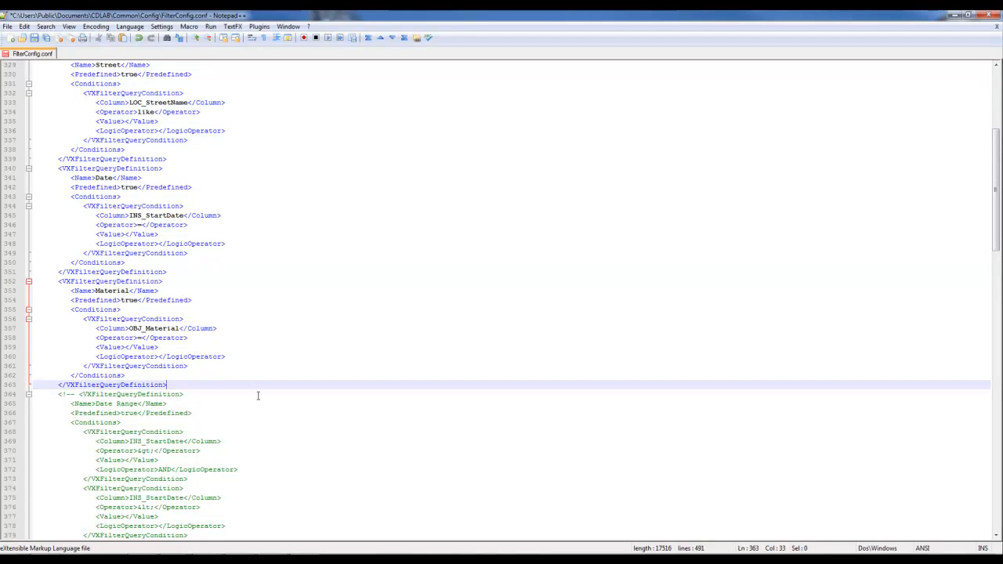
pyautogui.press('Return')
pyautogui.press('Return')
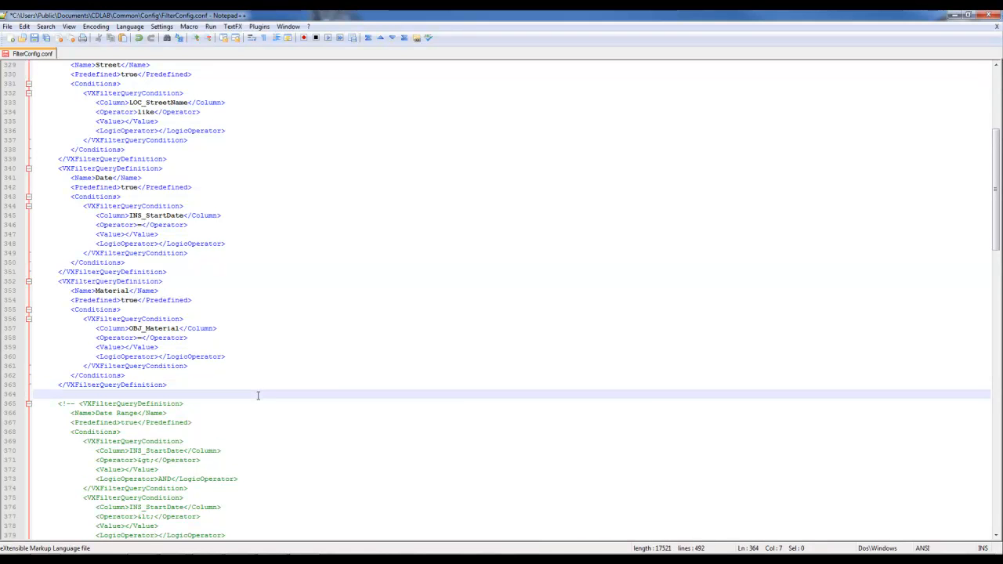
pyautogui.hotkey('ctrl', 'v')
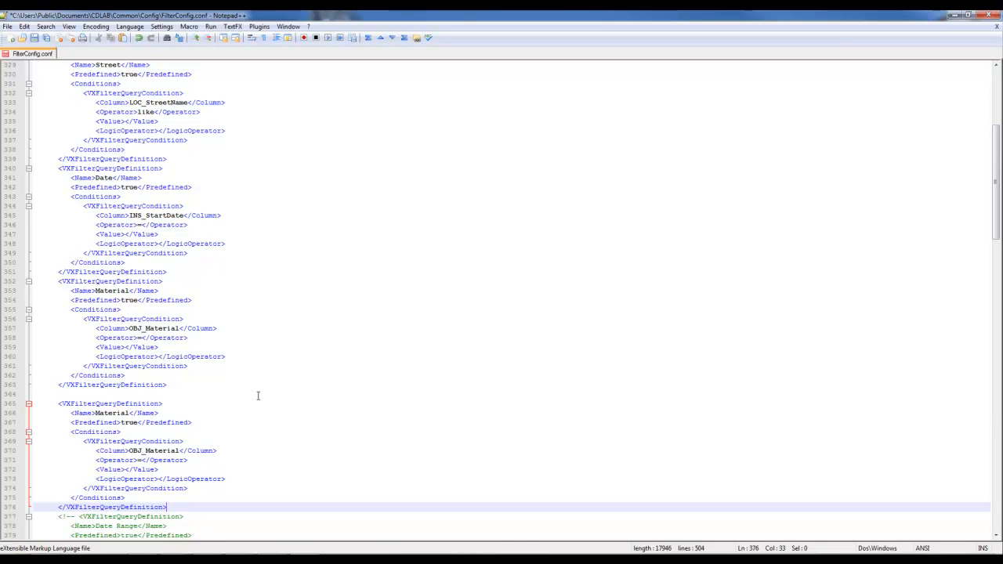
pyautogui.click(130, 412)
pyautogui.press('BackSpace')
pyautogui.press('BackSpace')
pyautogui.press('BackSpace')
pyautogui.press('BackSpace')
pyautogui.press('BackSpace')
pyautogui.press('BackSpace')
pyautogui.press('BackSpace')
pyautogui.press('BackSpace')
pyautogui.write('Repair')
pyautogui.press('BackSpace')
pyautogui.press('BackSpace')
pyautogui.write('ir Type')
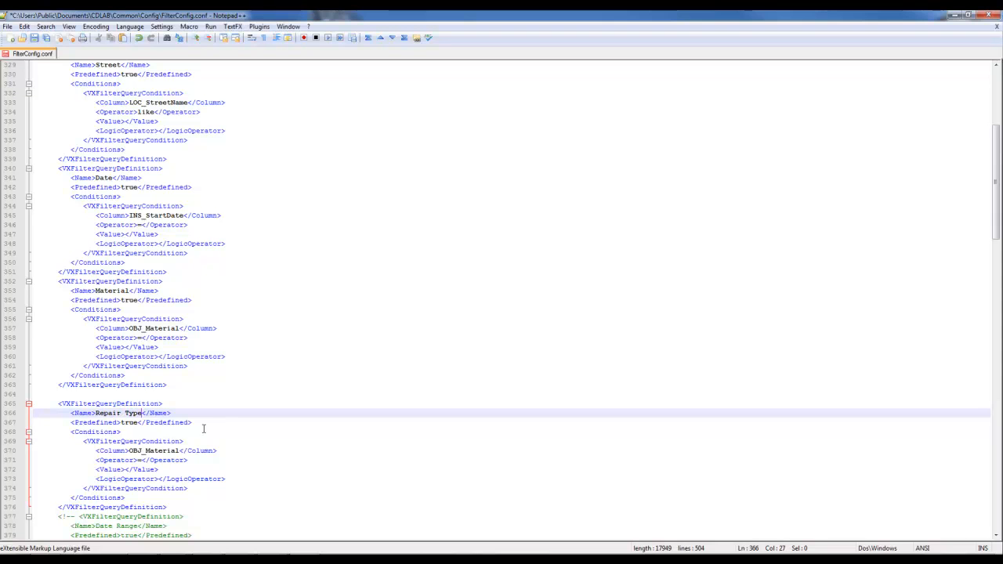
pyautogui.click(95, 414)
pyautogui.write('---')
# Change the copy's column to OBJ_Spare1 and keep its operator as =.
pyautogui.click(139, 423)
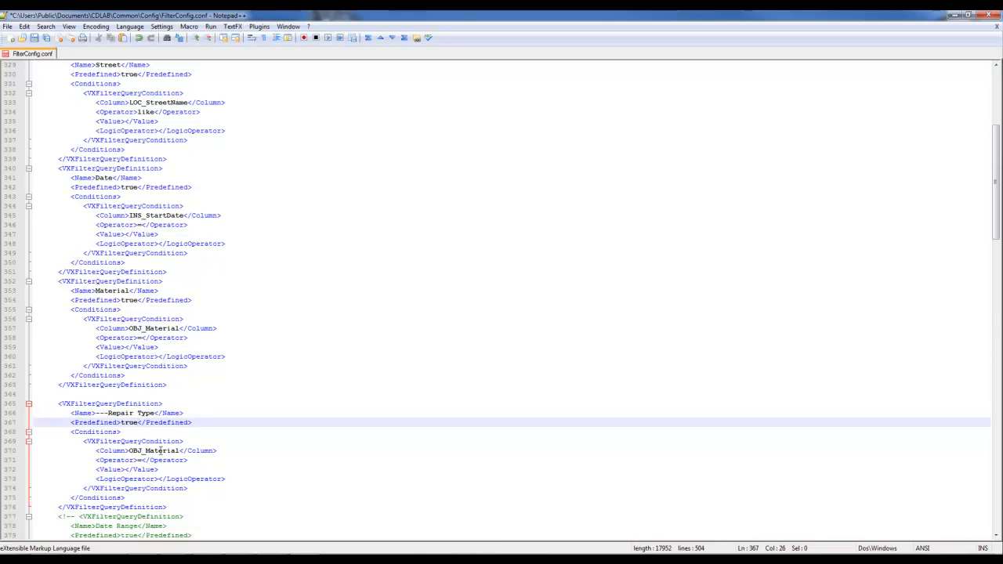
pyautogui.moveTo(177, 451); pyautogui.dragTo(144, 452)
pyautogui.write('Spare')
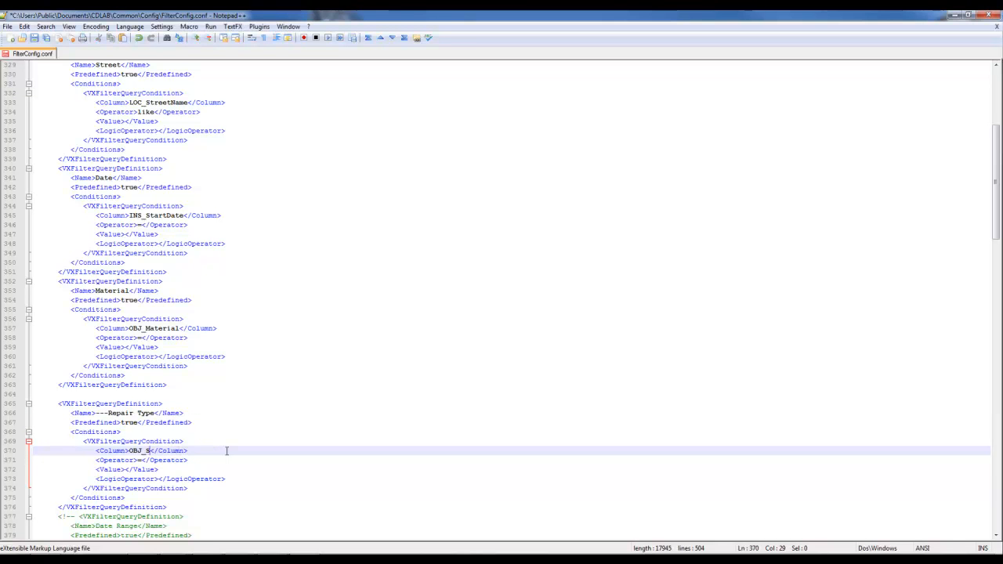
pyautogui.write('1')
pyautogui.press('Down')
pyautogui.press('Left')
pyautogui.press('Left')
pyautogui.press('Left')
pyautogui.press('Left')
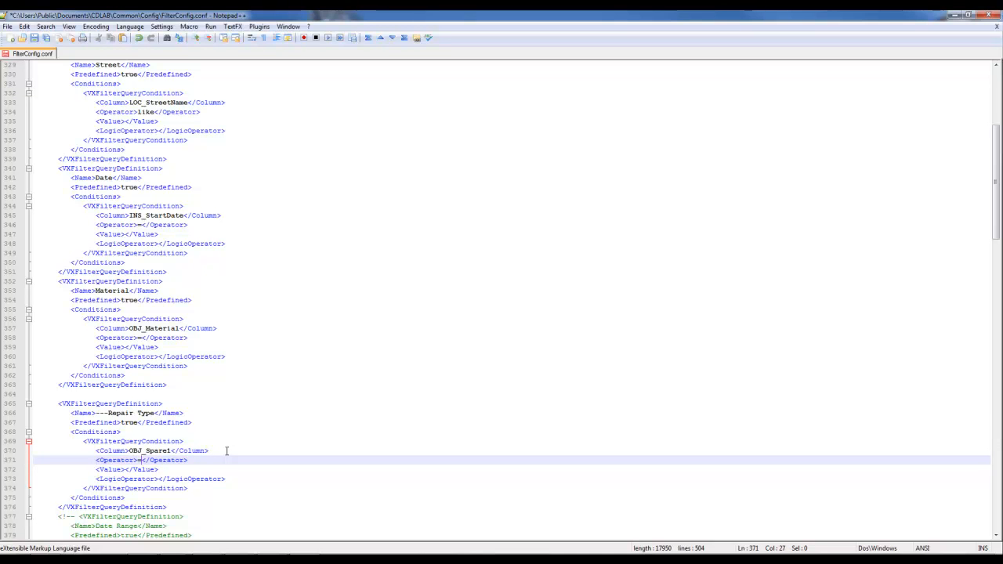
pyautogui.press('BackSpace')
pyautogui.write('L')
pyautogui.press('BackSpace')
pyautogui.write('>')
pyautogui.press('BackSpace')
pyautogui.write('=')
pyautogui.click(124, 395)
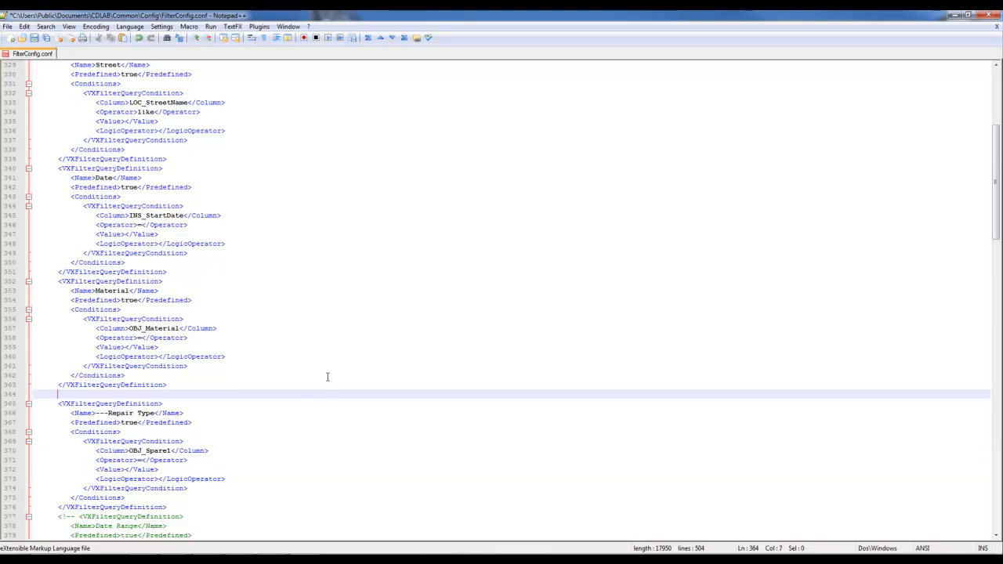
# Search for obj_material and locate the SECTION table's column definitions.
pyautogui.hotkey('ctrl', 'f')
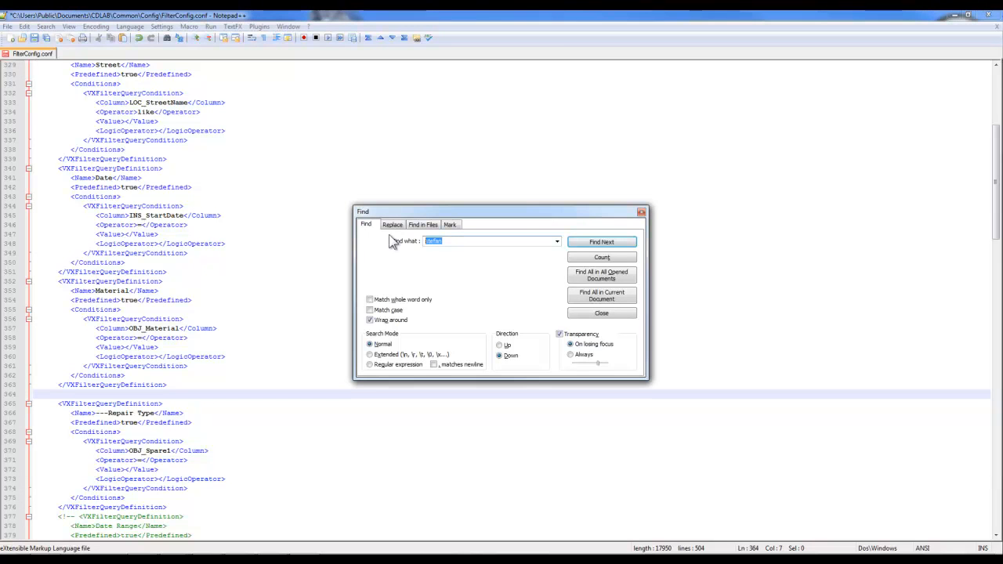
pyautogui.write('obj_material')
pyautogui.press('Return')
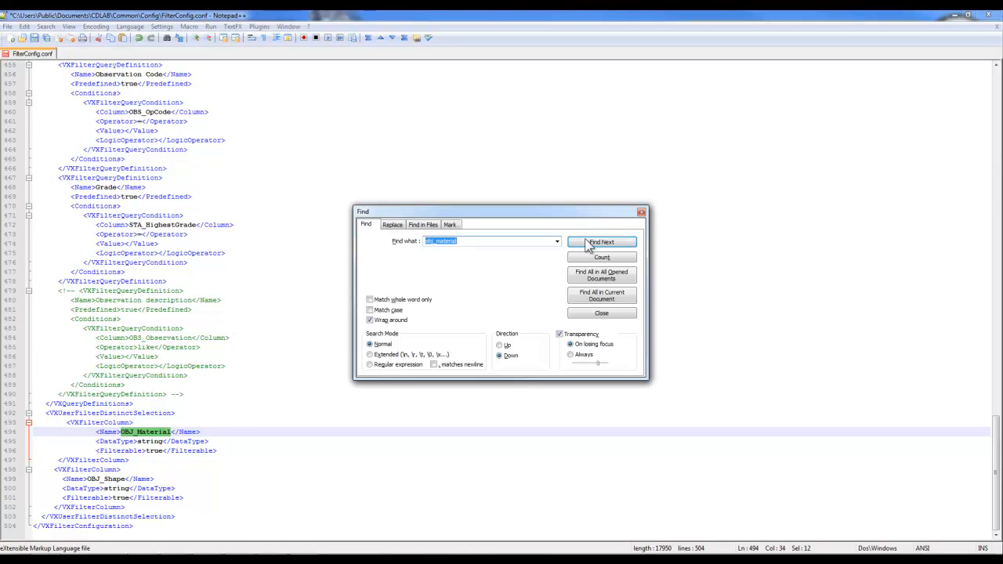
pyautogui.click(601, 244)
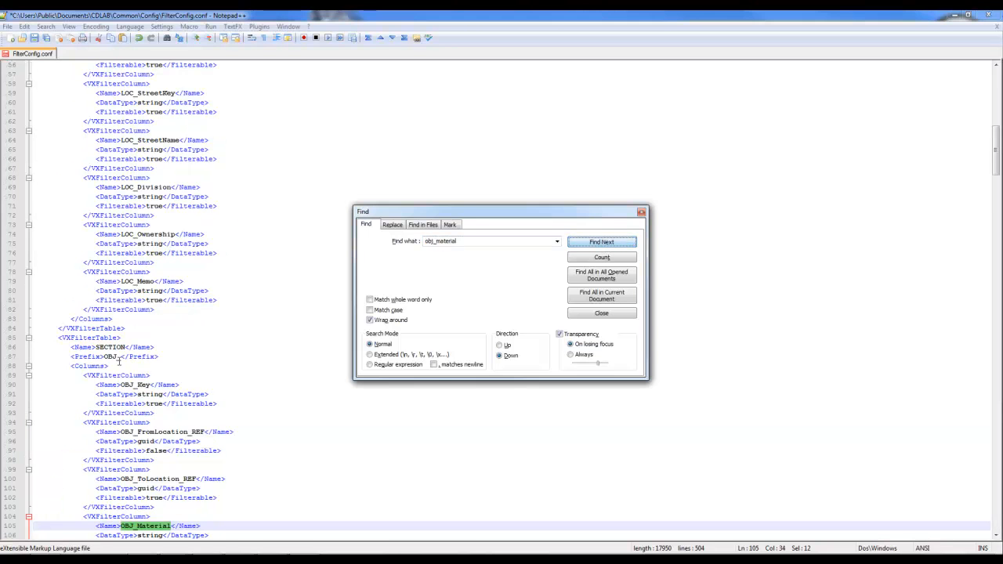
pyautogui.moveTo(59, 337); pyautogui.dragTo(122, 338)
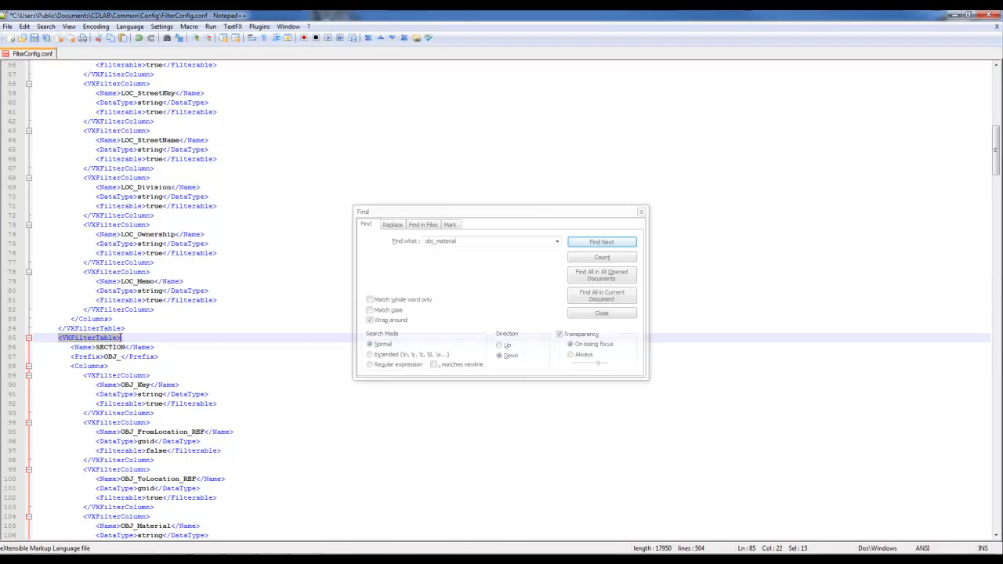
pyautogui.scroll(-2, 117, 329)
pyautogui.moveTo(71, 291); pyautogui.dragTo(162, 292)
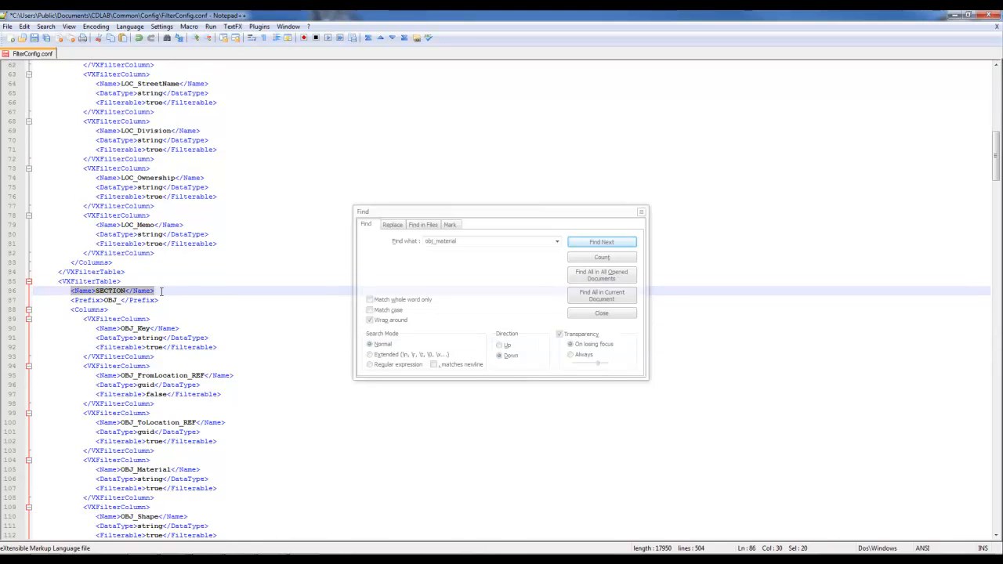
pyautogui.scroll(-2, 162, 292)
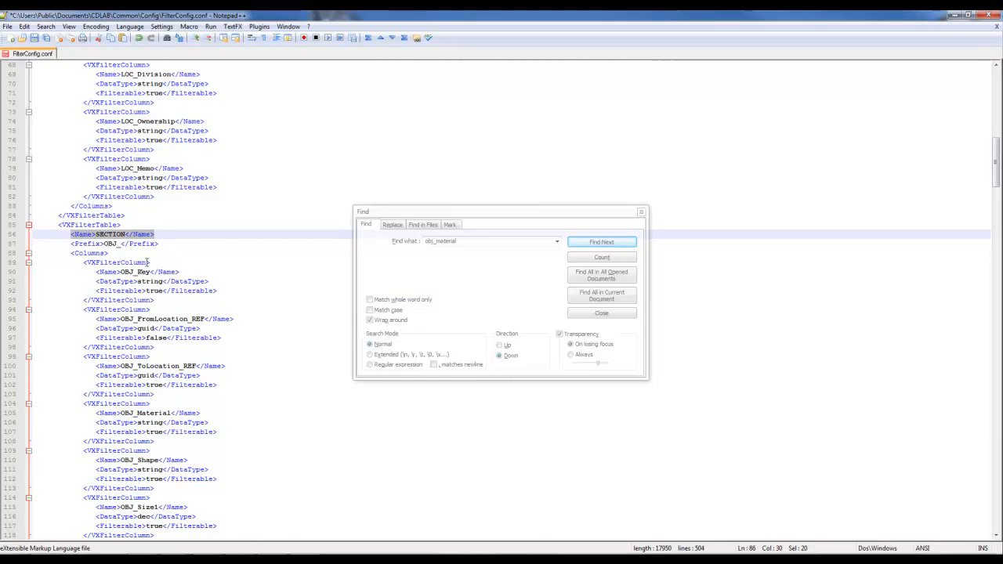
pyautogui.scroll(-3, 126, 243)
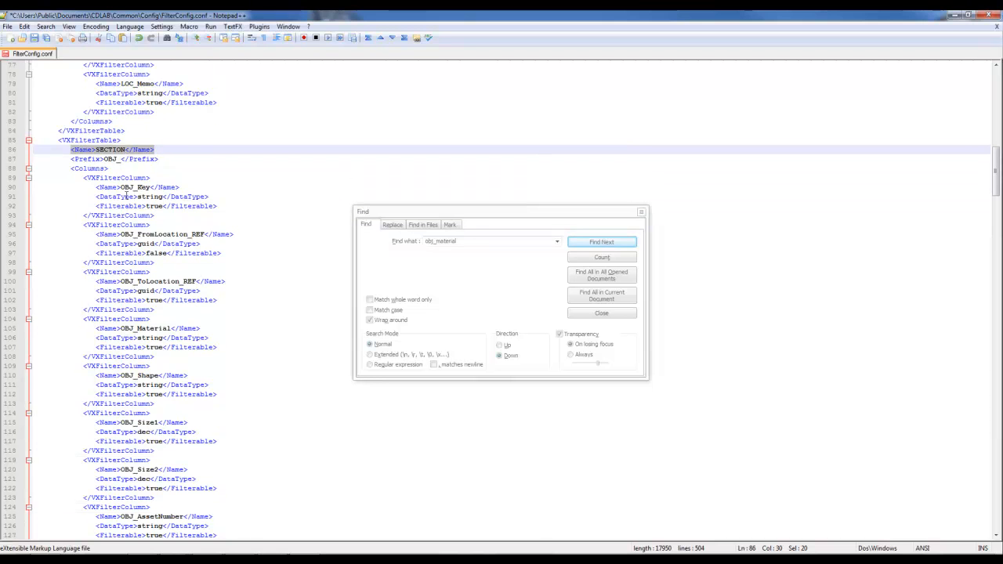
pyautogui.moveTo(119, 189); pyautogui.dragTo(150, 188)
pyautogui.moveTo(205, 234); pyautogui.dragTo(137, 234)
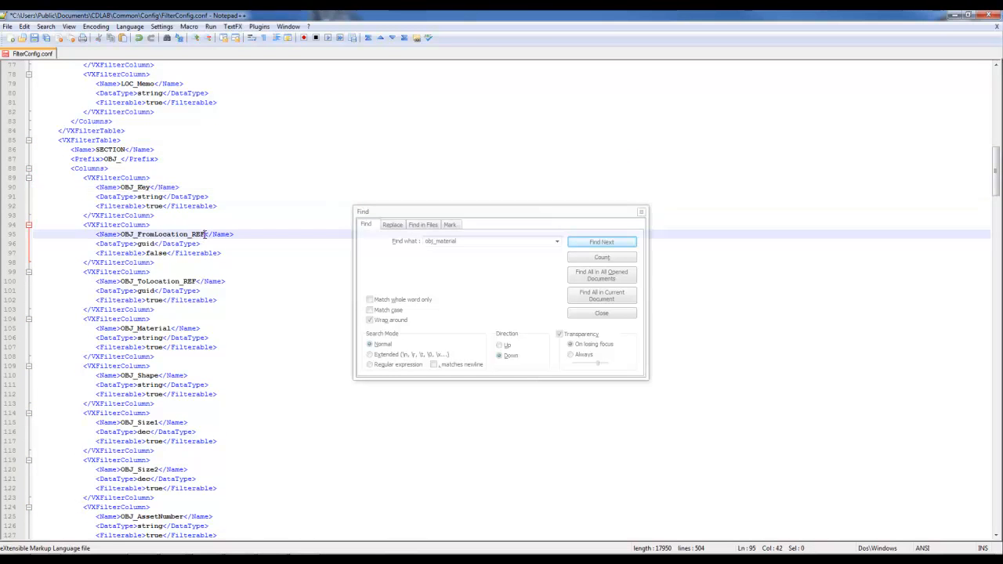
# Copy the OBJ_Material VXFilterColumn block.
pyautogui.click(146, 328)
pyautogui.moveTo(160, 357); pyautogui.dragTo(29, 319)
pyautogui.rightClick(67, 328)
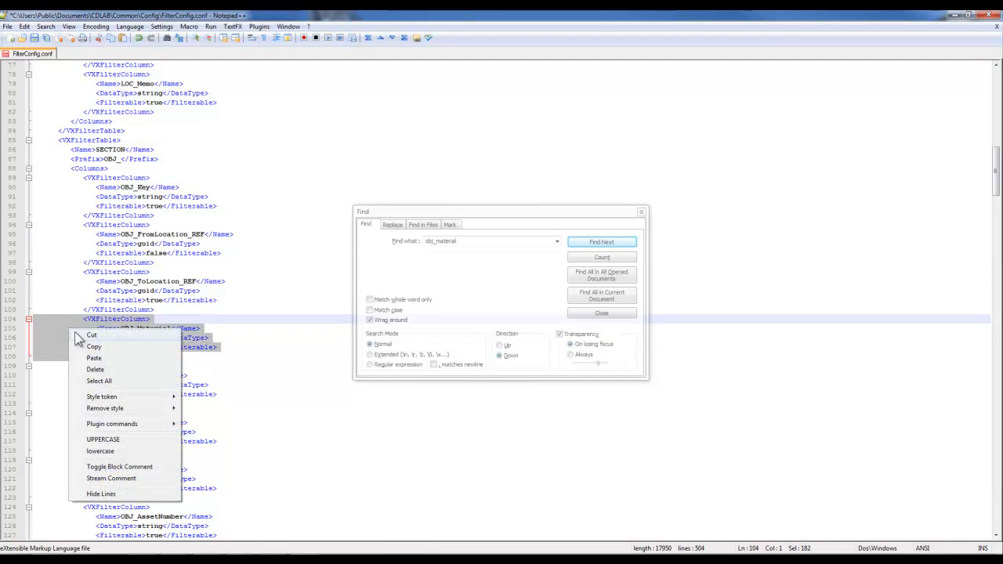
pyautogui.click(85, 344)
# Review the data types of OBJ_Shape (string), OBJ_Size1 and OBJ_Size2 (dec).
pyautogui.scroll(-1, 85, 344)
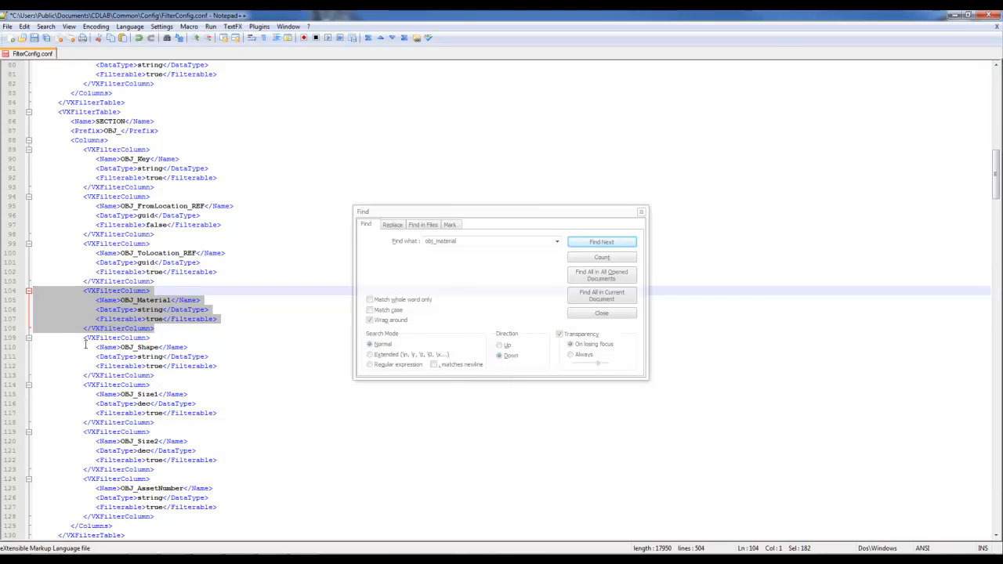
pyautogui.click(144, 347)
pyautogui.click(145, 397)
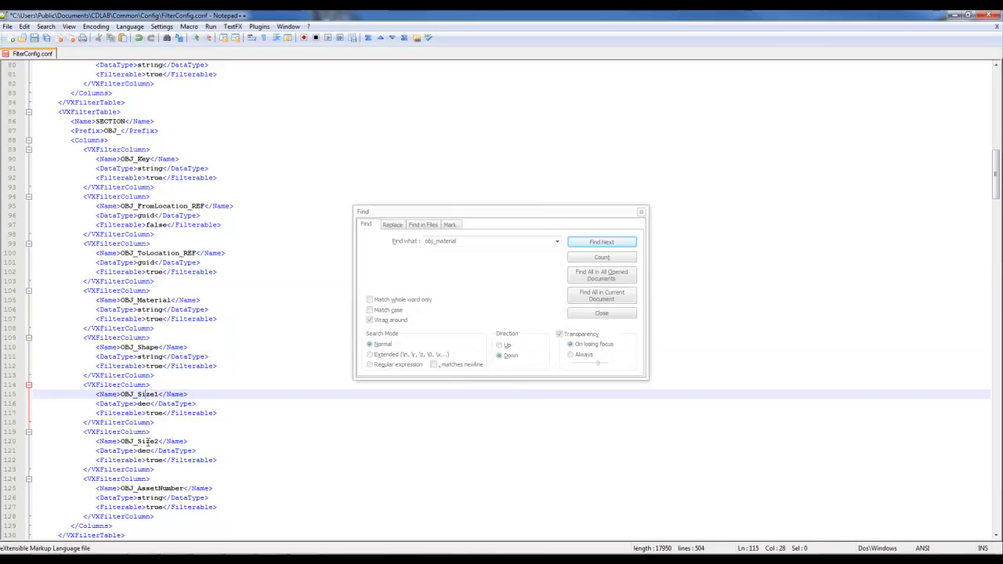
pyautogui.click(147, 441)
pyautogui.moveTo(152, 452); pyautogui.dragTo(138, 452)
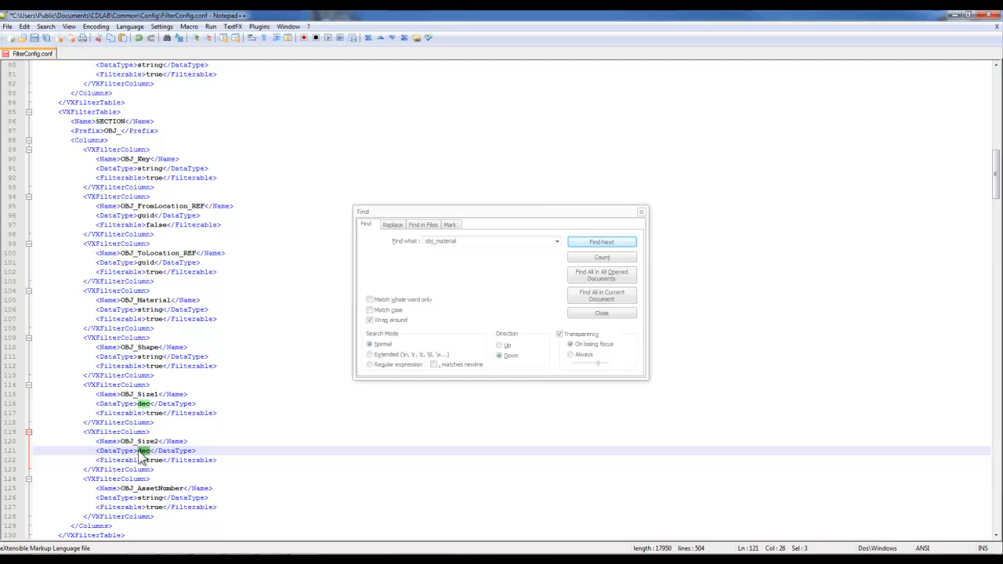
pyautogui.doubleClick(157, 357)
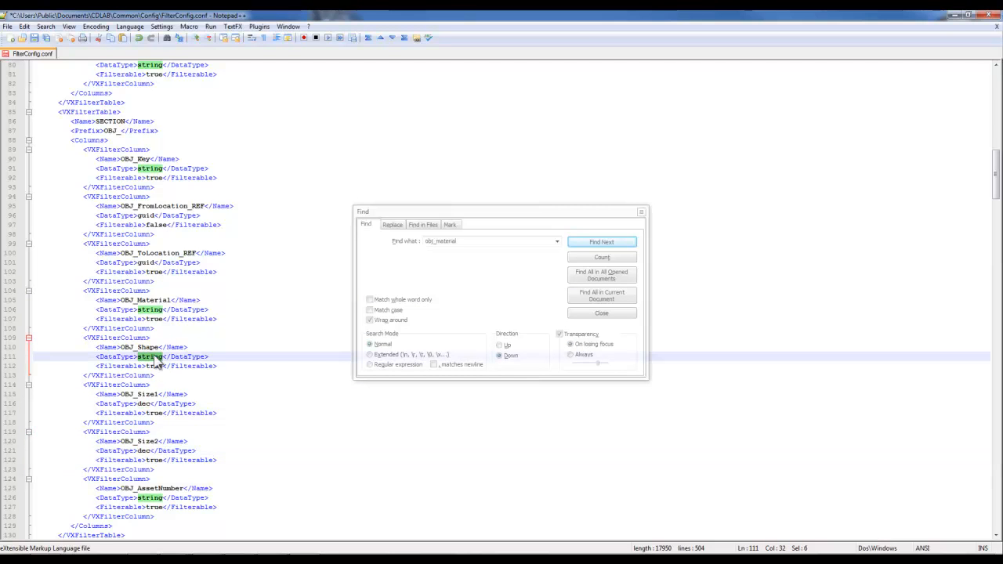
pyautogui.scroll(-2, 157, 361)
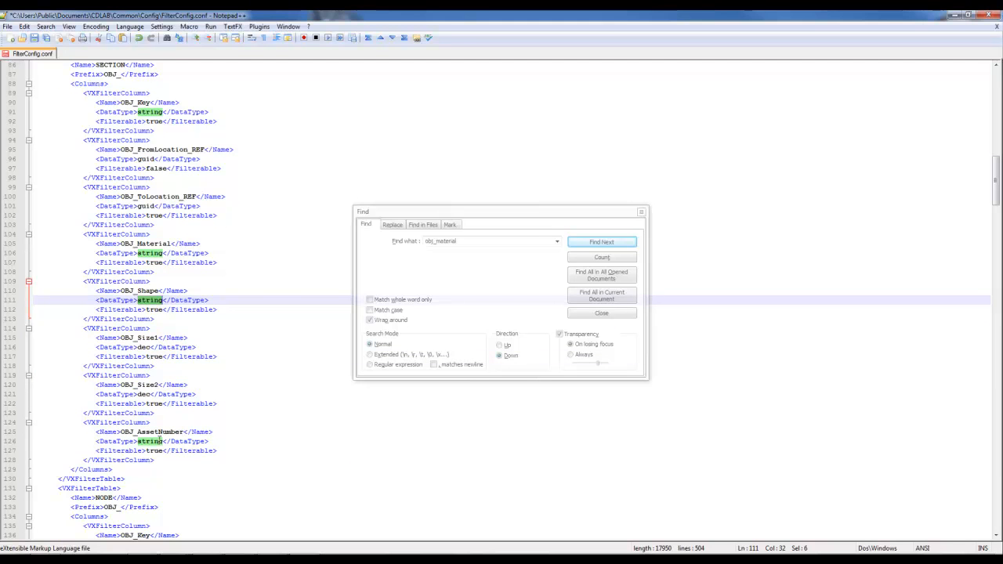
# Paste the column after OBJ_AssetNumber and rename it OBJ_Spare1, string and filterable true.
pyautogui.click(165, 460)
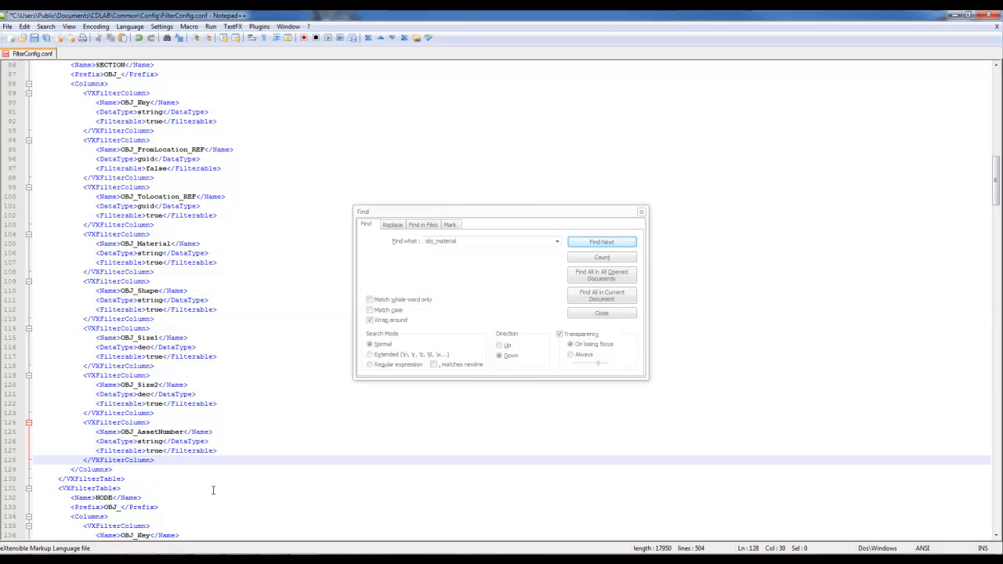
pyautogui.press('Return')
pyautogui.hotkey('ctrl', 'v')
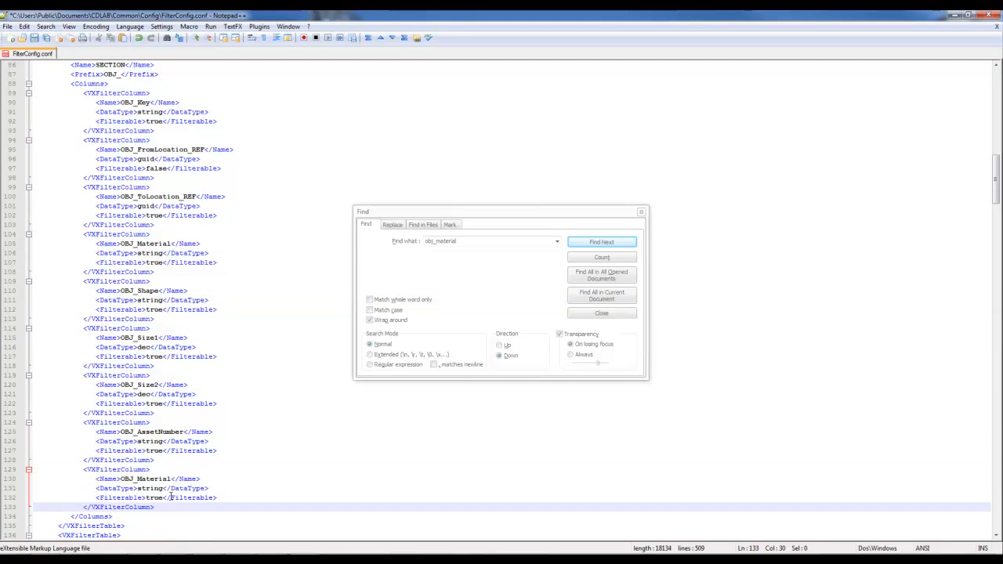
pyautogui.doubleClick(155, 478)
pyautogui.write('OBJ_Spare')
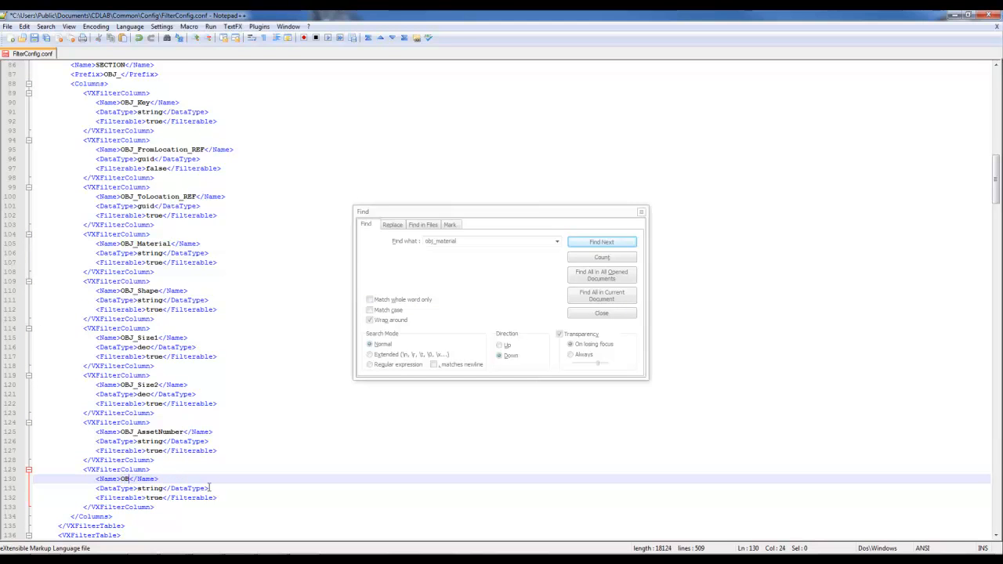
pyautogui.write('1')
pyautogui.moveTo(150, 497); pyautogui.dragTo(159, 498)
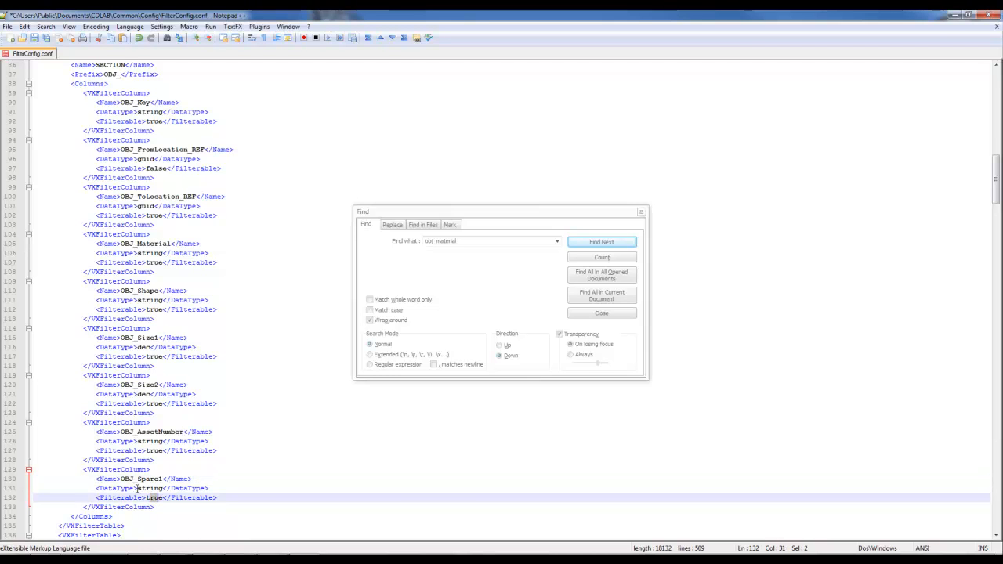
pyautogui.doubleClick(149, 489)
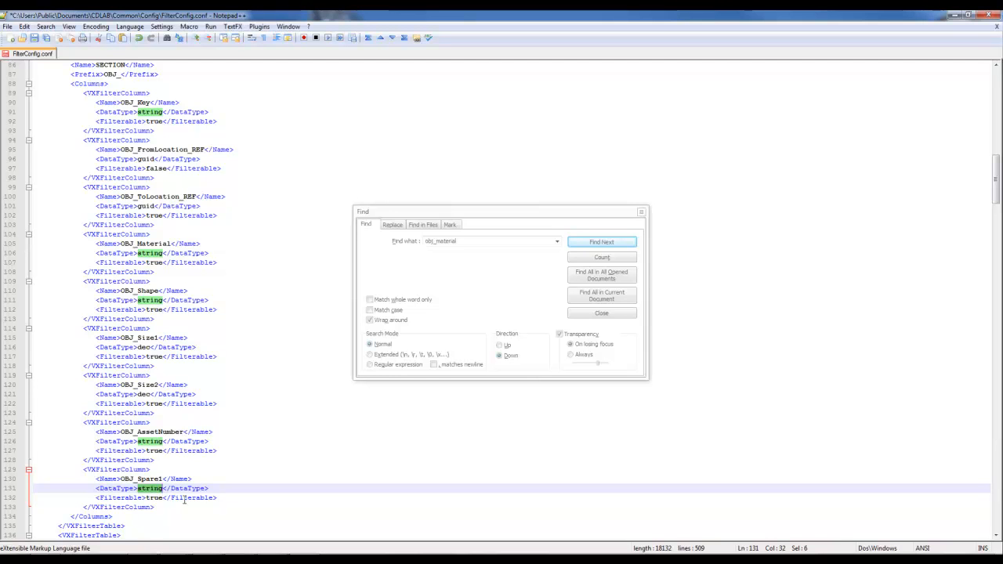
# Select the new OBJ_Spare1 block and the SECTION table's name tag.
pyautogui.moveTo(168, 507); pyautogui.dragTo(34, 473)
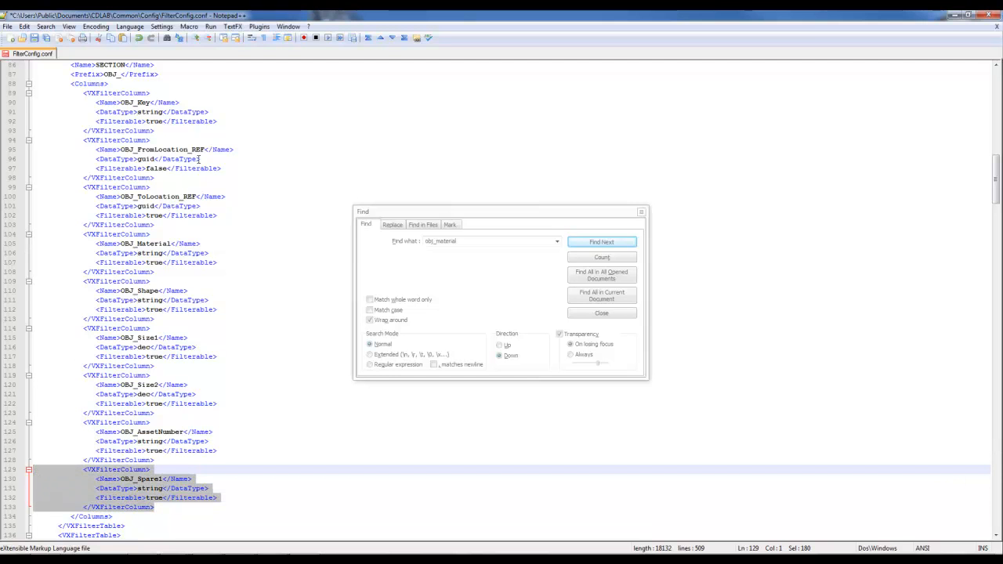
pyautogui.scroll(4, 199, 165)
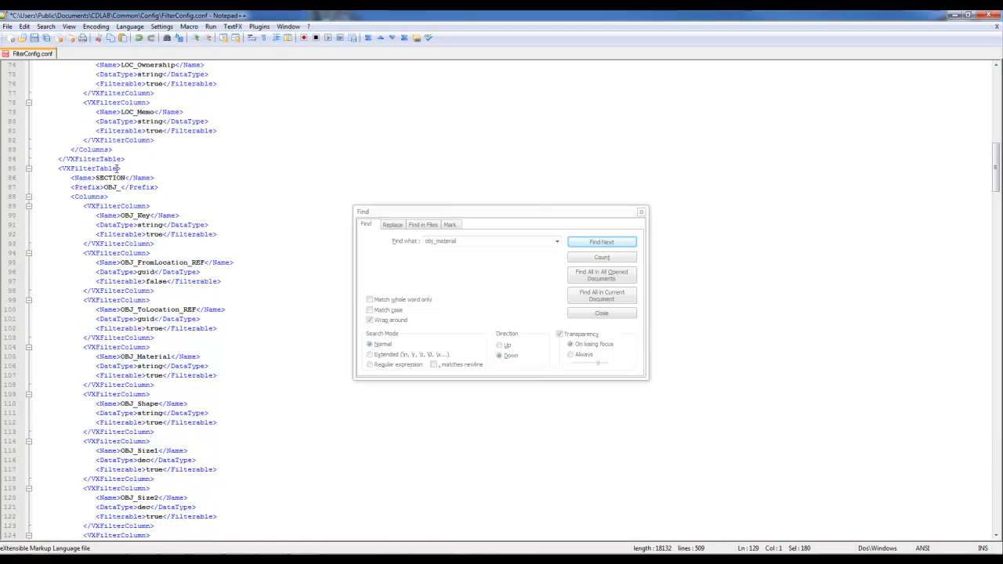
pyautogui.moveTo(93, 178)
pyautogui.mouseDown()
pyautogui.moveTo(127, 178)
pyautogui.moveTo(75, 178)
pyautogui.mouseUp()
pyautogui.click(165, 179)
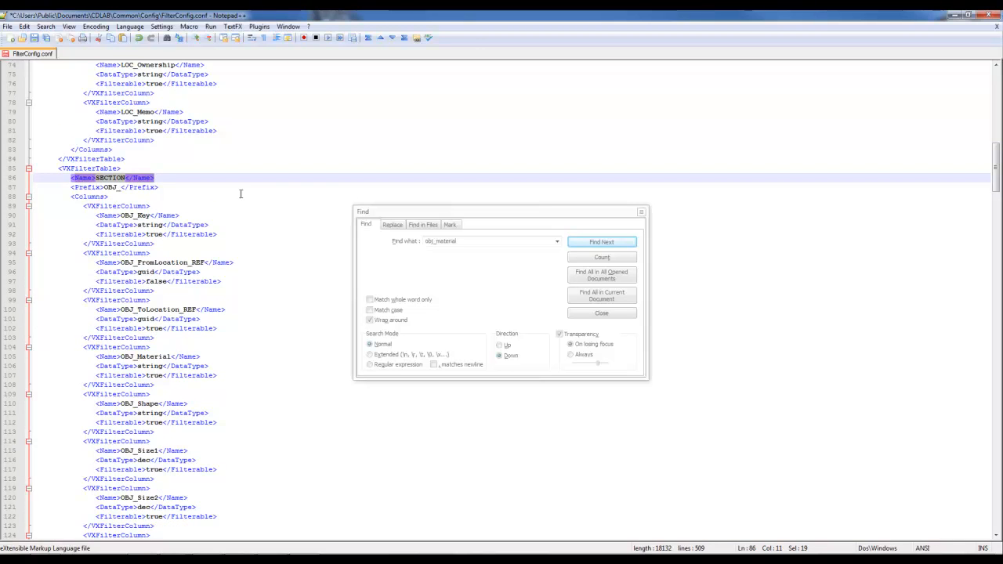
# Change the search text to NODE and copy the OBJ_Spare1 column block.
pyautogui.hotkey('ctrl', 'f')
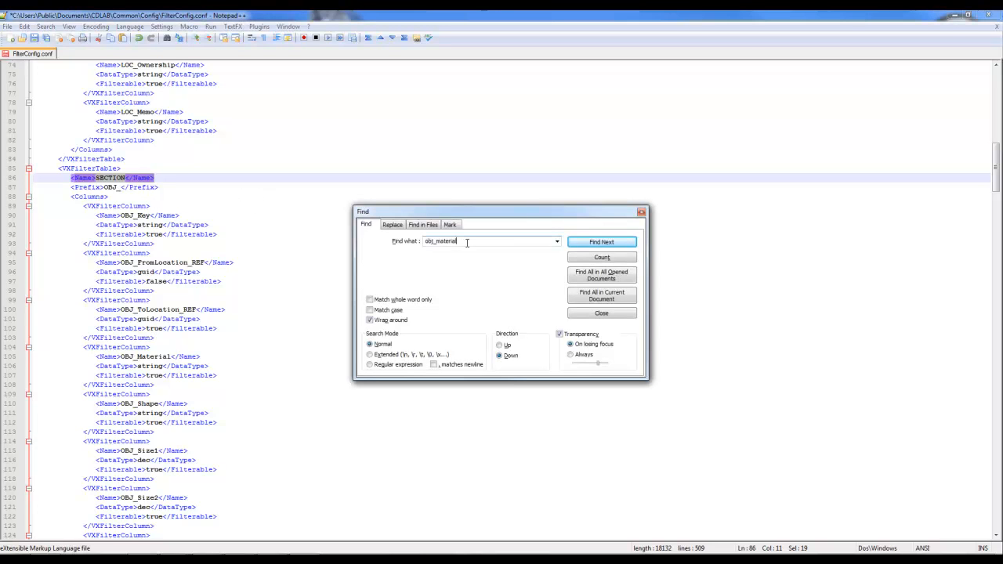
pyautogui.moveTo(468, 242); pyautogui.dragTo(445, 243)
pyautogui.write('NODE</Name>')
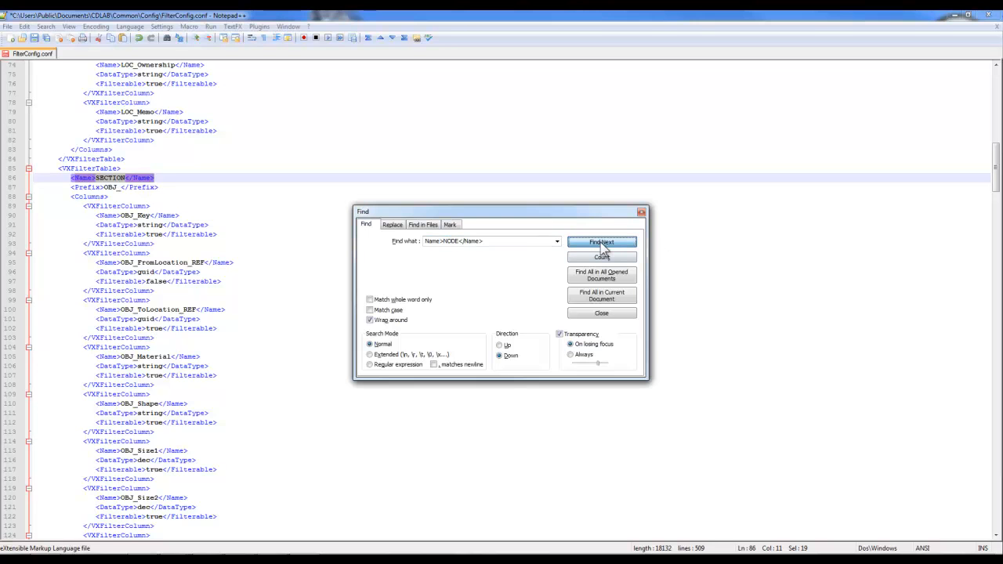
pyautogui.click(270, 309)
pyautogui.scroll(-4, 269, 309)
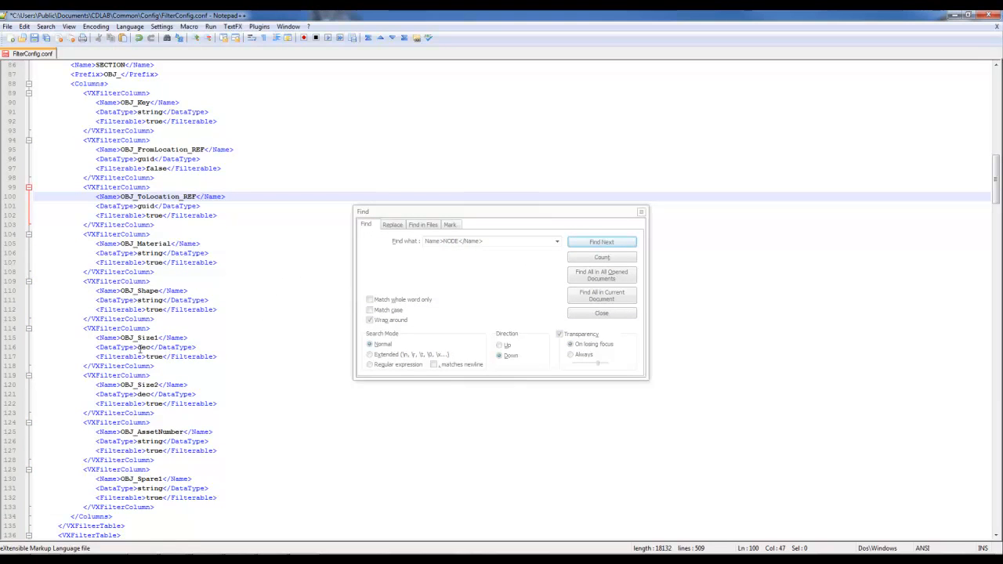
pyautogui.moveTo(164, 506); pyautogui.dragTo(75, 473)
pyautogui.rightClick(73, 482)
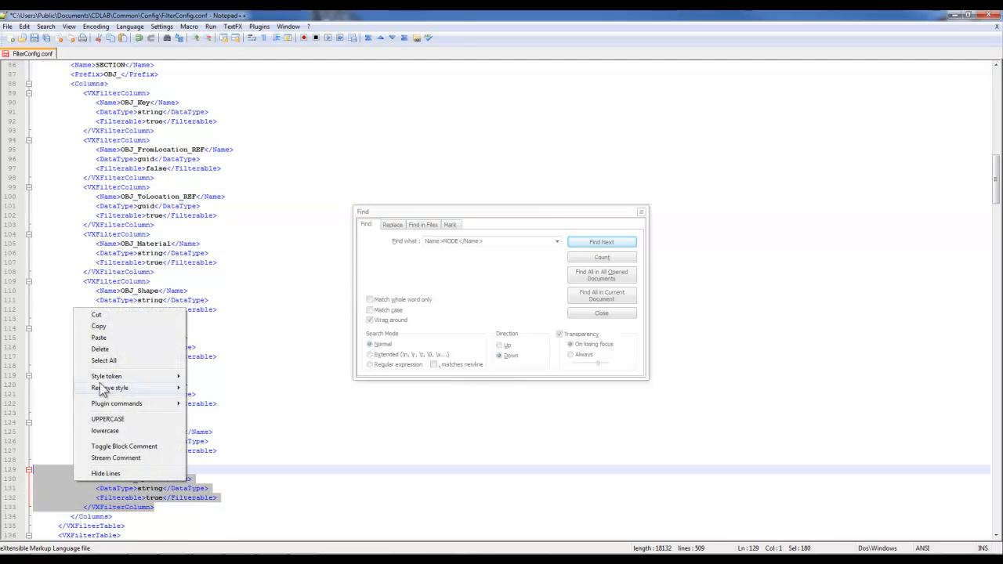
pyautogui.click(110, 331)
pyautogui.click(149, 290)
# Find the NODE table and place the caret after its OBJ_AssetNumber column.
pyautogui.scroll(4, 149, 290)
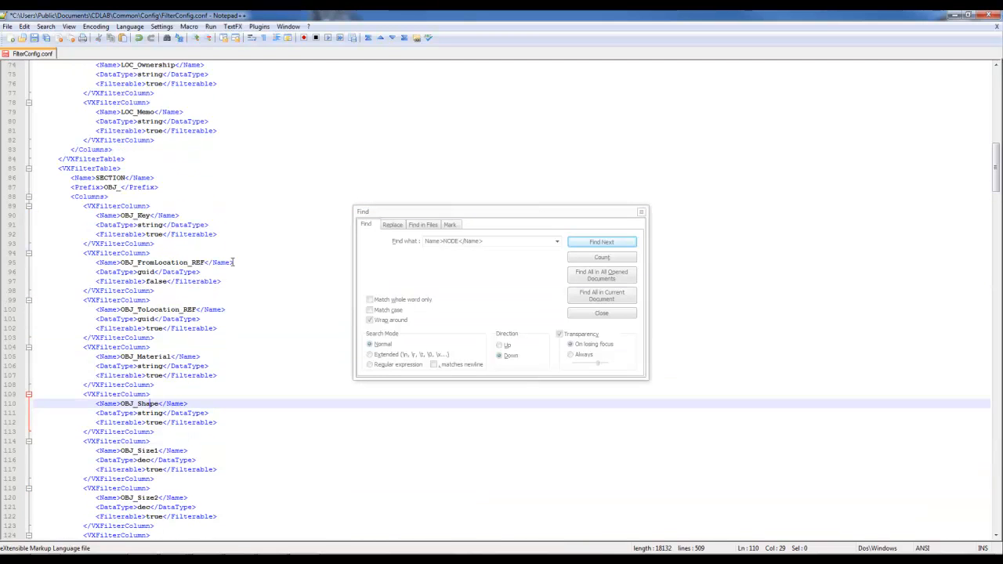
pyautogui.moveTo(71, 178); pyautogui.dragTo(161, 181)
pyautogui.click(513, 240)
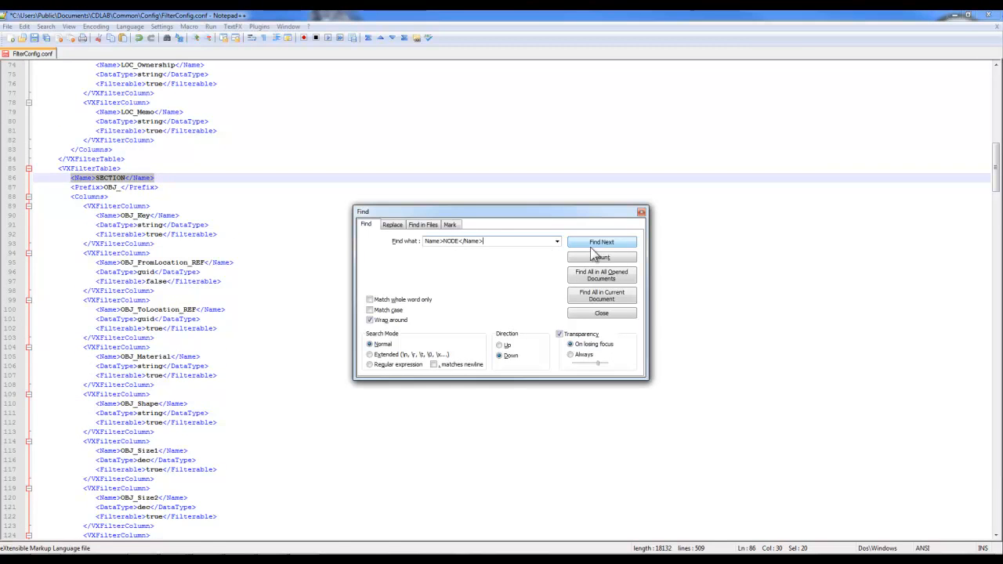
pyautogui.click(595, 243)
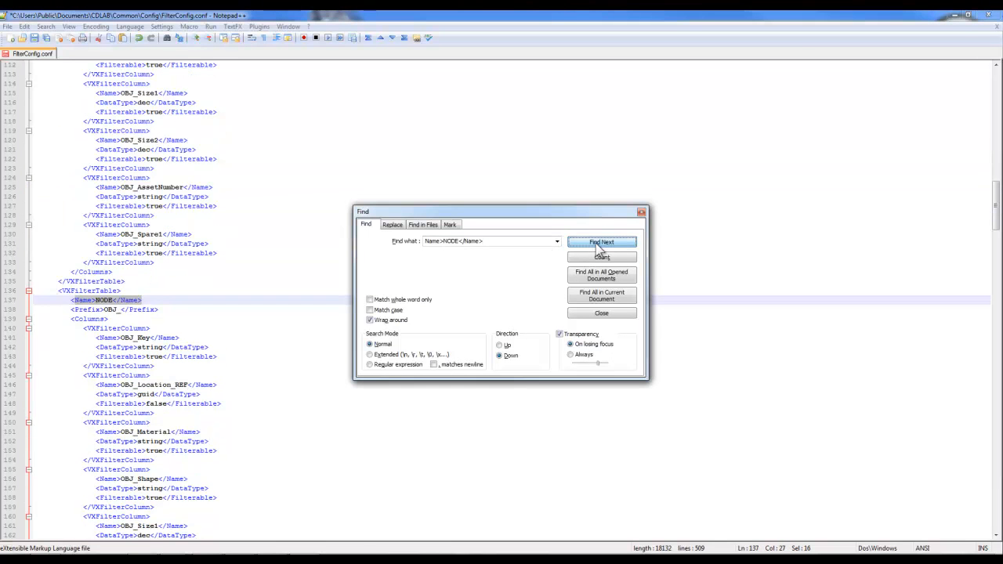
pyautogui.click(105, 310)
pyautogui.scroll(-5, 157, 298)
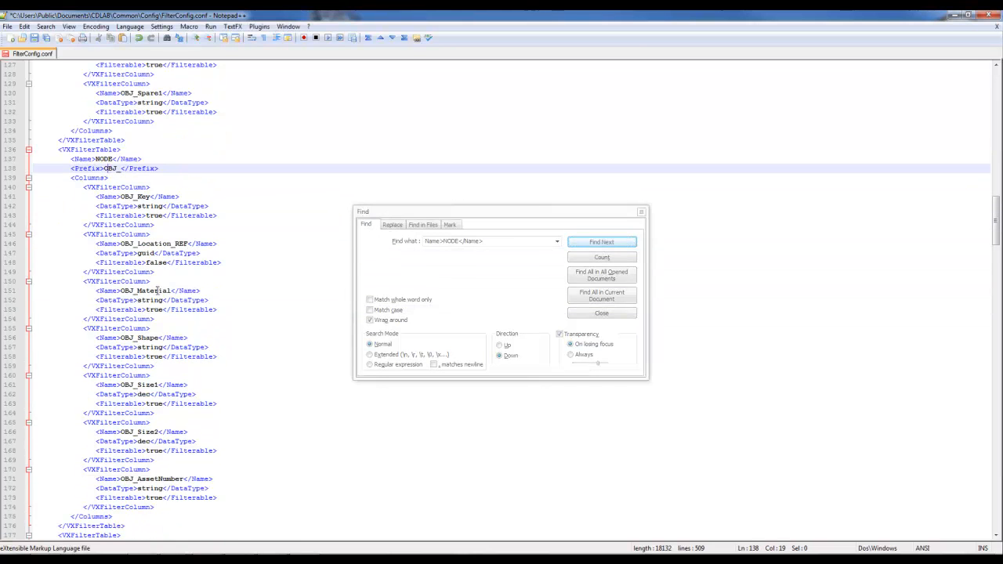
pyautogui.click(157, 291)
pyautogui.click(143, 338)
pyautogui.click(138, 385)
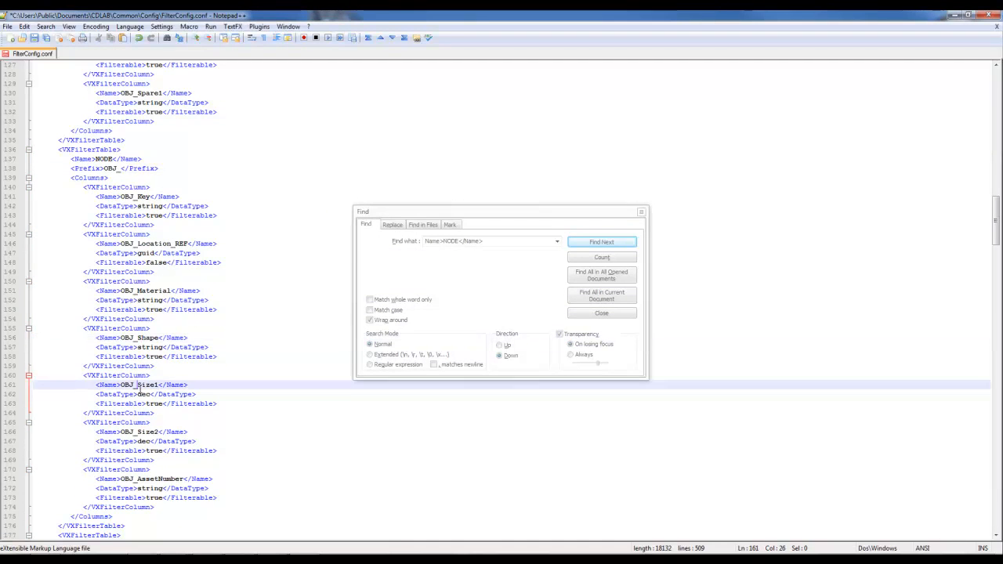
pyautogui.click(140, 431)
pyautogui.click(153, 479)
pyautogui.click(223, 511)
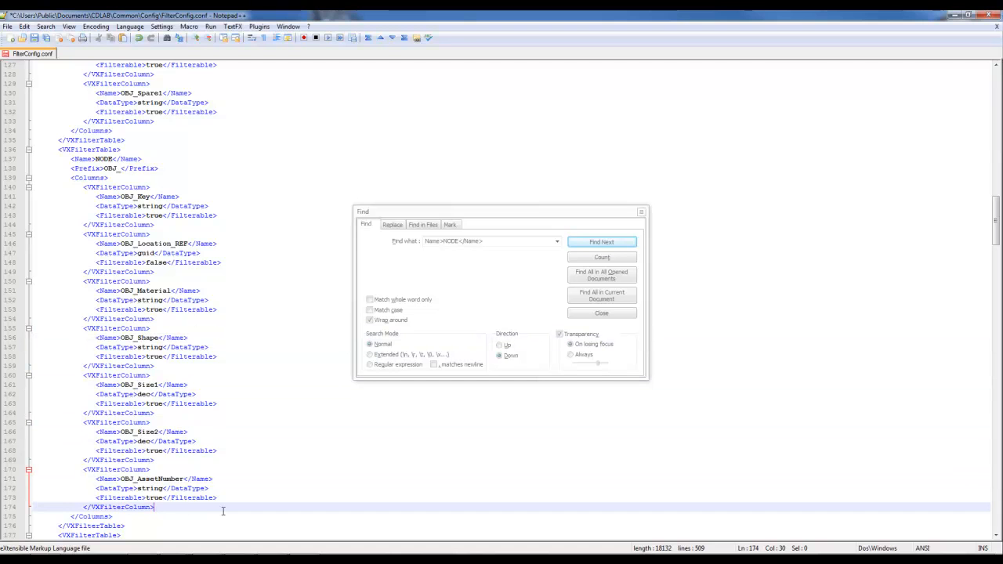
# Paste the OBJ_Spare1 string column into the NODE table and check it.
pyautogui.press('Return')
pyautogui.hotkey('ctrl', 'v')
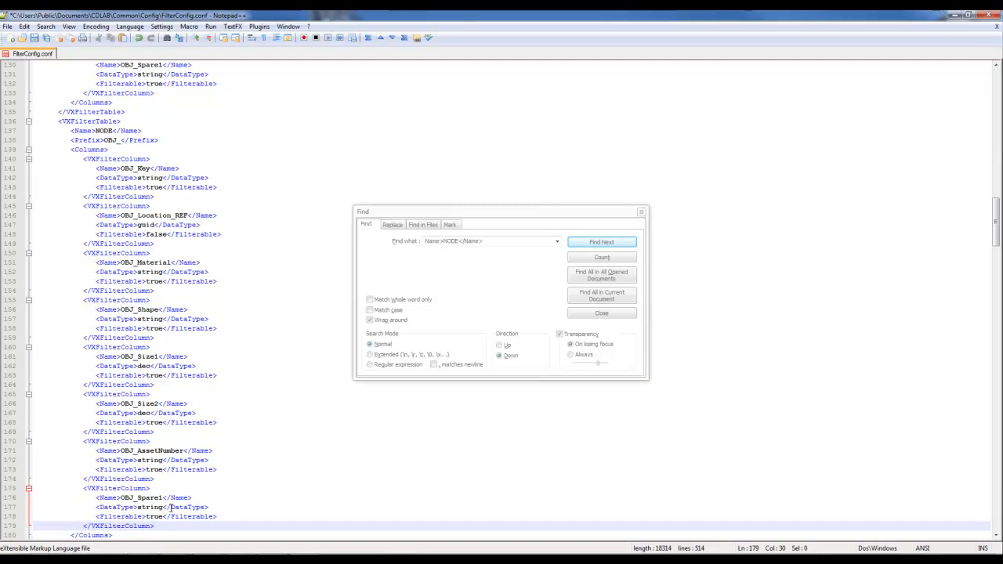
pyautogui.click(161, 496)
pyautogui.click(154, 507)
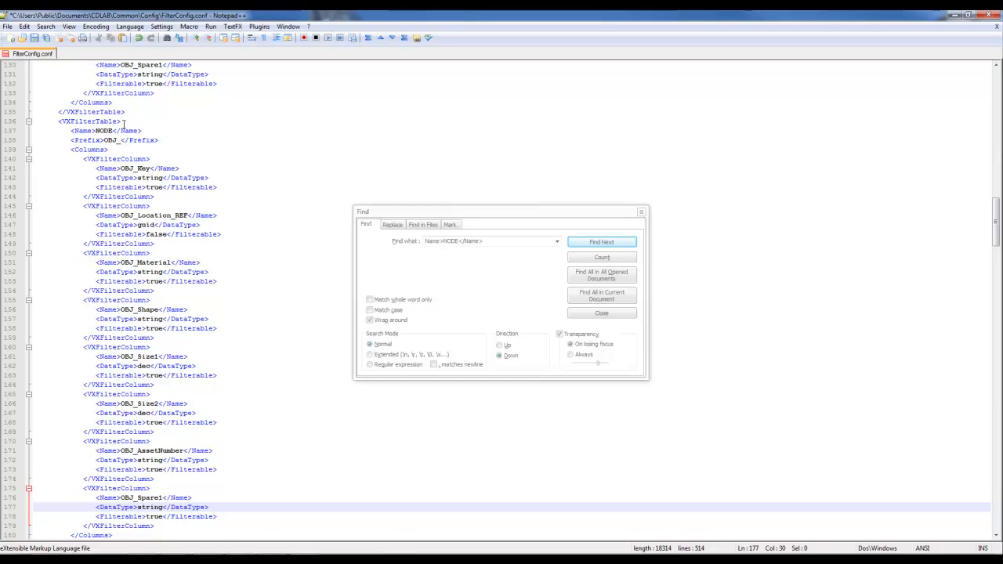
pyautogui.click(102, 134)
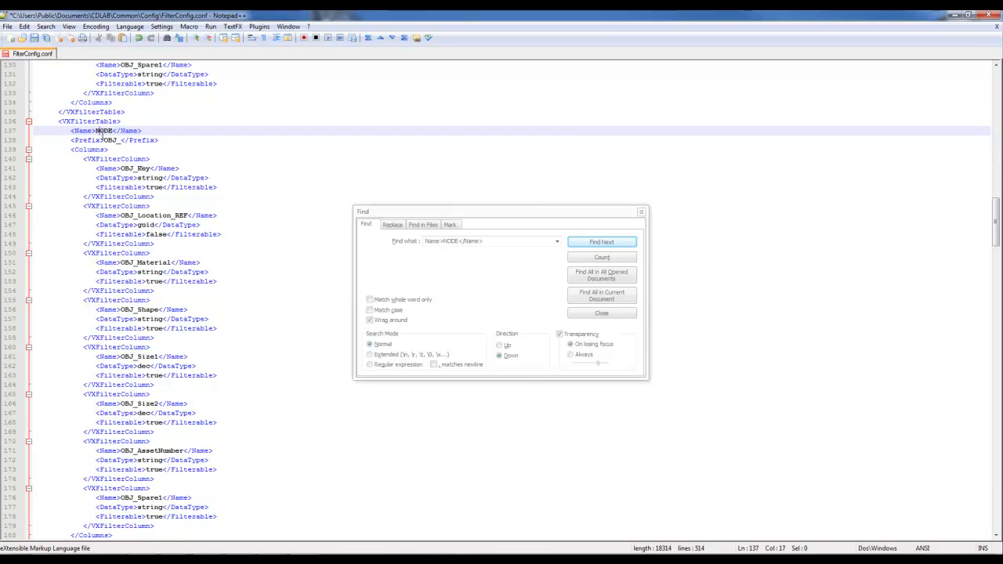
# Search the file for the SECINSP table name.
pyautogui.click(460, 241)
pyautogui.press('BackSpace')
pyautogui.press('BackSpace')
pyautogui.press('BackSpace')
pyautogui.press('BackSpace')
pyautogui.write('SECINSP')
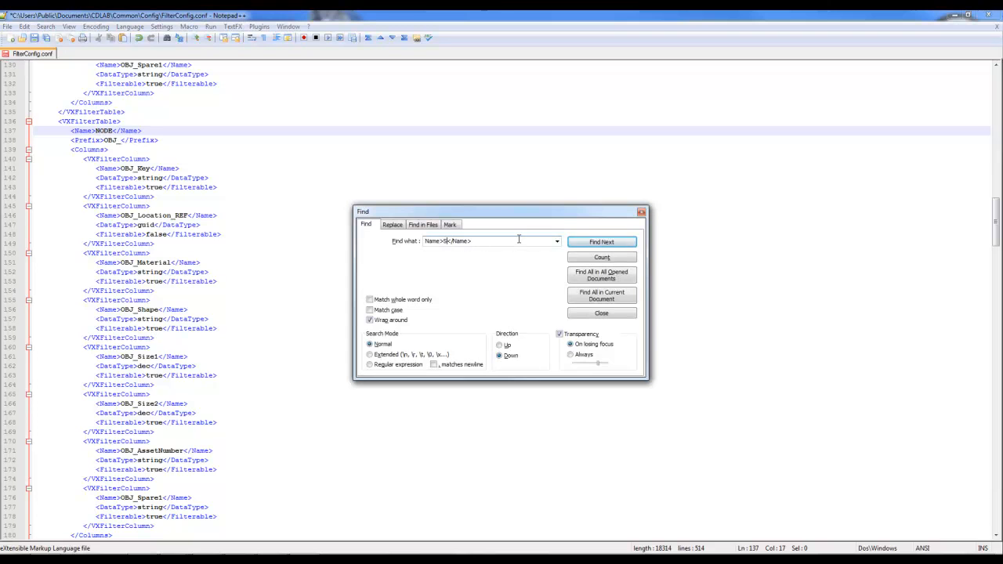
pyautogui.press('Return')
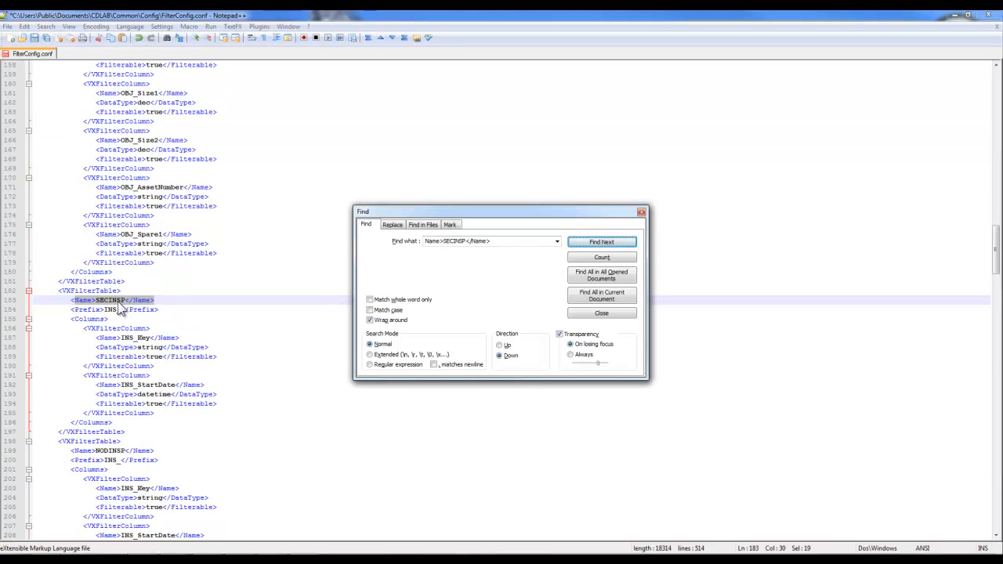
# Find the NODINSP table, then save FilterConfig.conf and close Notepad++.
pyautogui.click(532, 240)
pyautogui.click(535, 241)
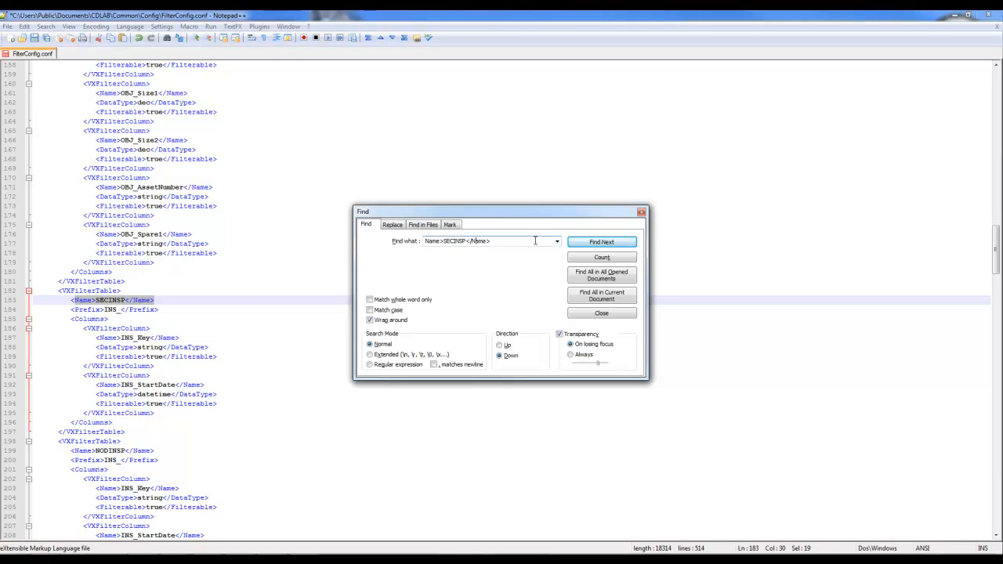
pyautogui.press('BackSpace')
pyautogui.press('BackSpace')
pyautogui.press('BackSpace')
pyautogui.write('NOD')
pyautogui.click(607, 247)
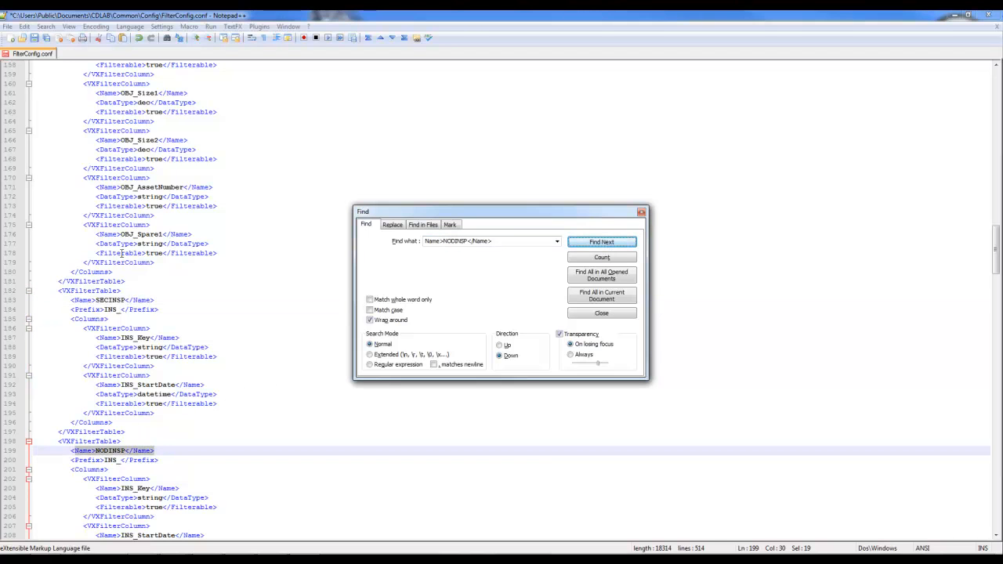
pyautogui.click(34, 38)
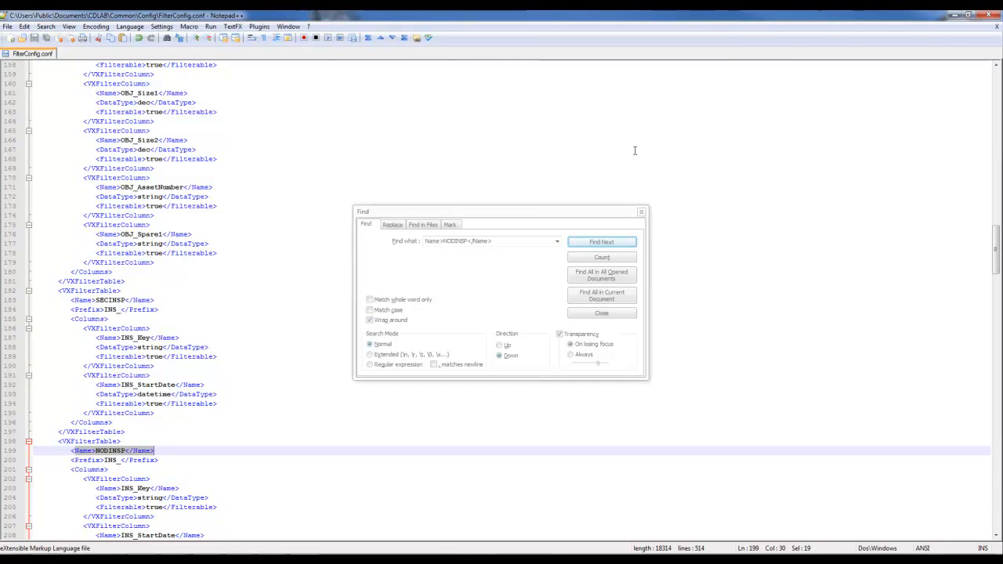
pyautogui.click(985, 15)
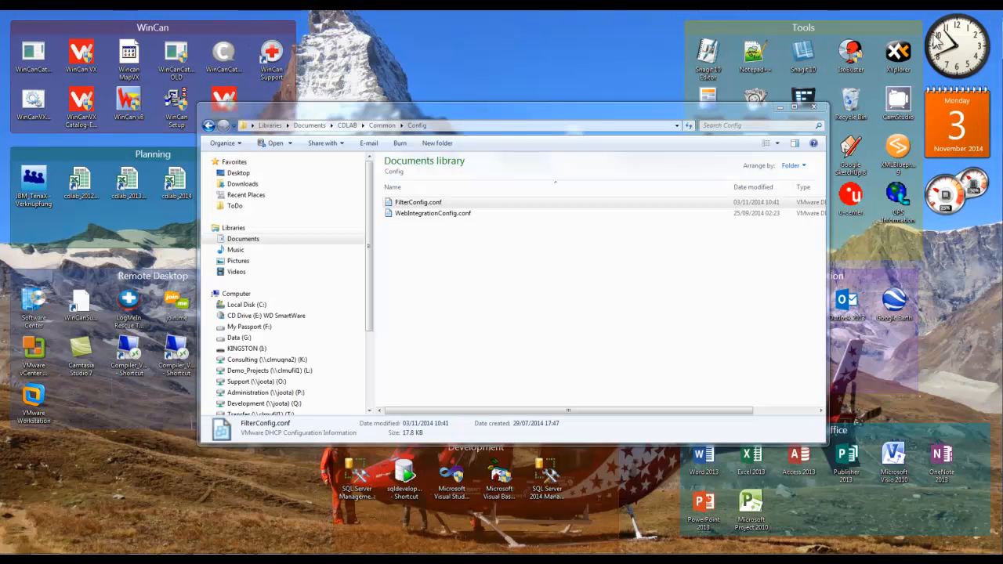
# Relaunch WinCan VX and log in on the WCSYS (SB-PC) connection, confirming the licence dialog.
pyautogui.doubleClick(82, 57)
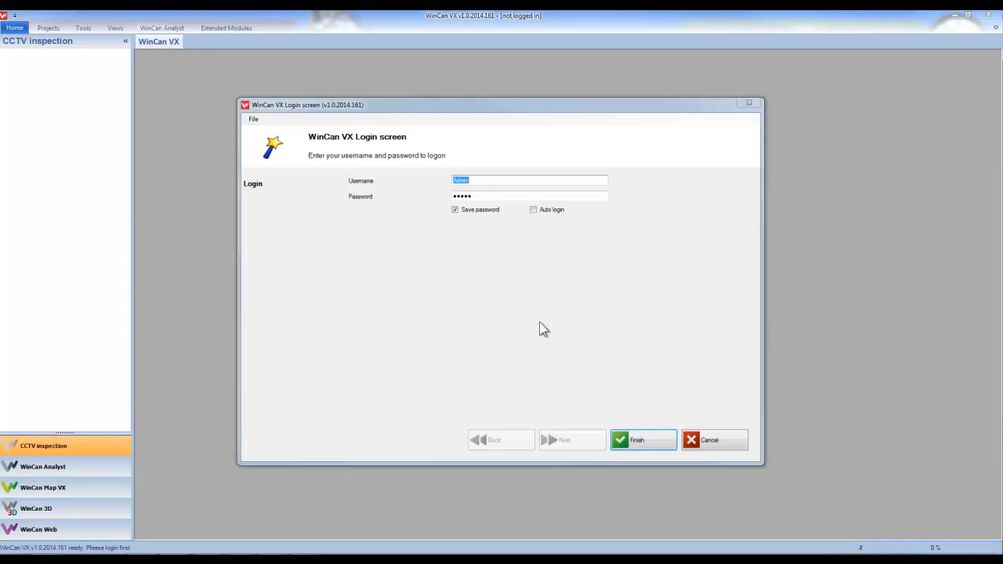
pyautogui.click(253, 118)
pyautogui.click(266, 141)
pyautogui.click(486, 235)
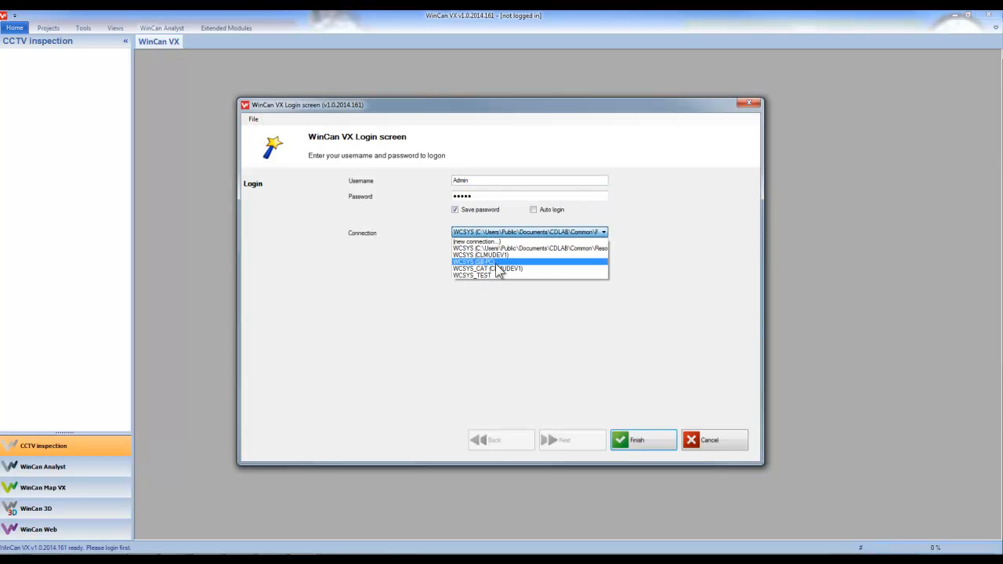
pyautogui.click(496, 263)
pyautogui.click(633, 438)
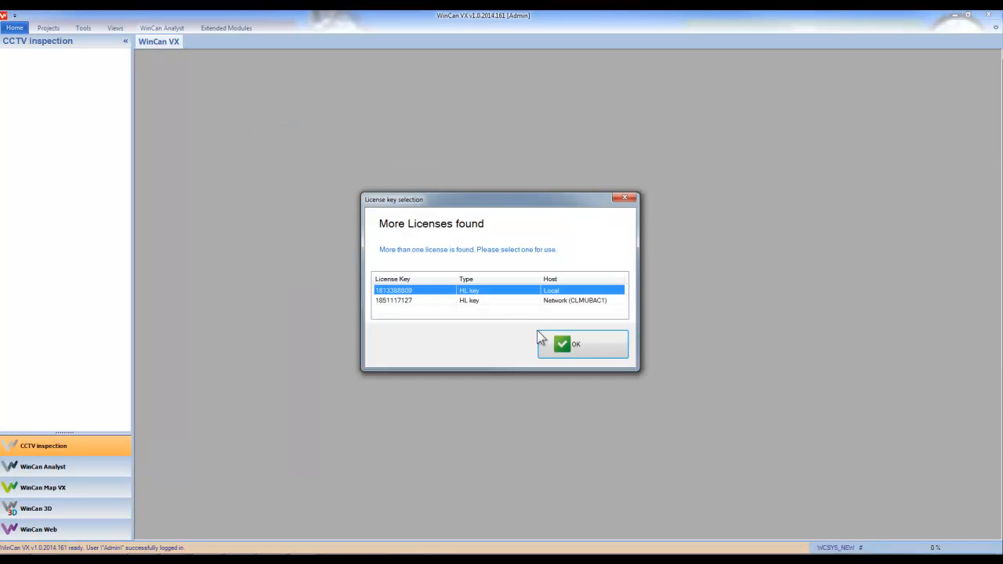
pyautogui.click(561, 347)
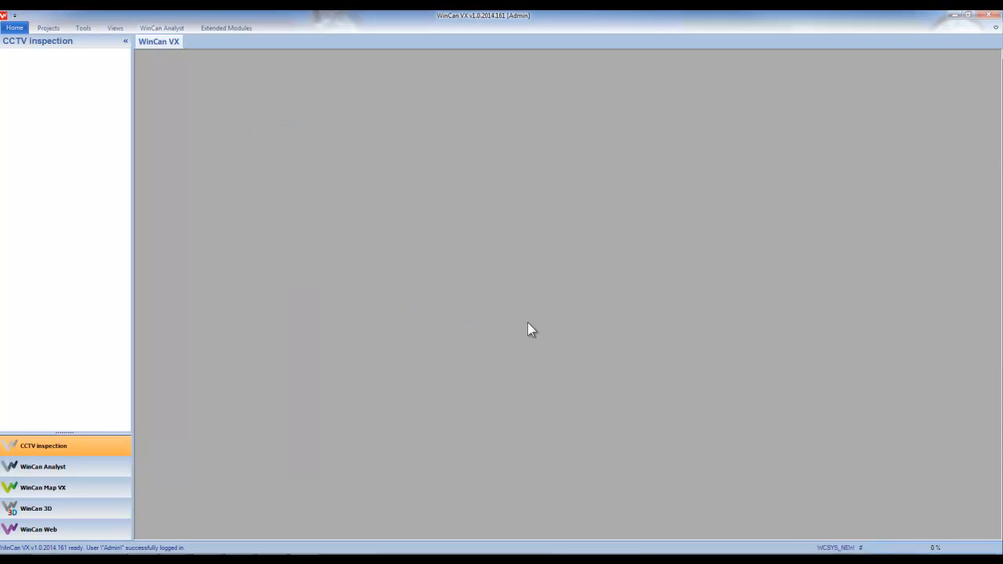
# Open the Test project and quick-filter its sections by Repair Type = Pipe Replacement.
pyautogui.doubleClick(30, 71)
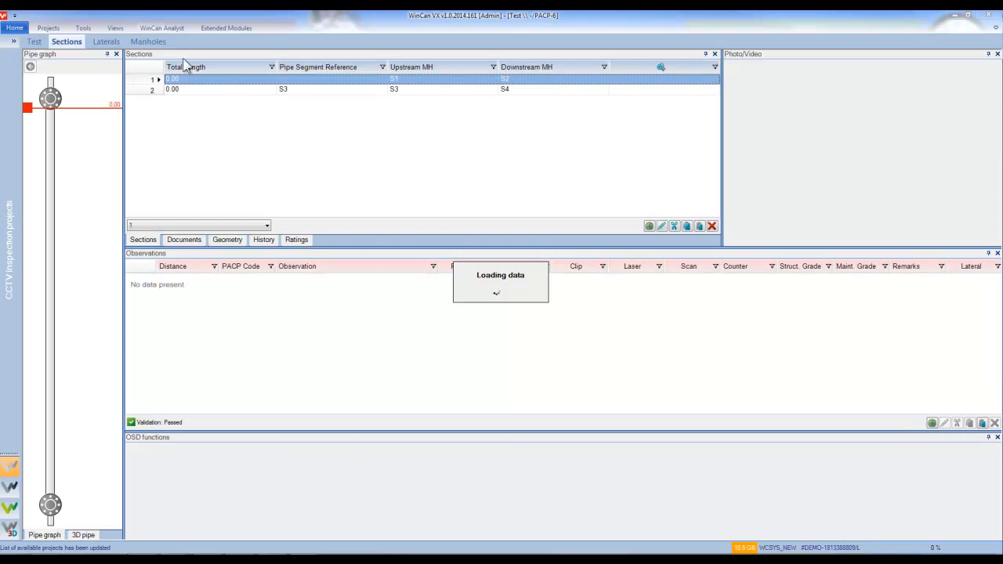
pyautogui.click(86, 29)
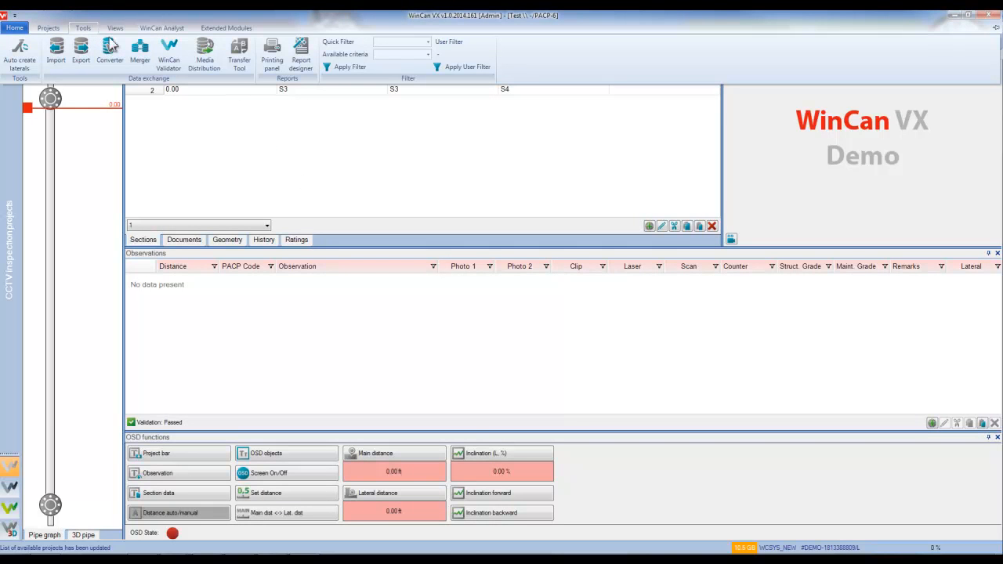
pyautogui.click(427, 43)
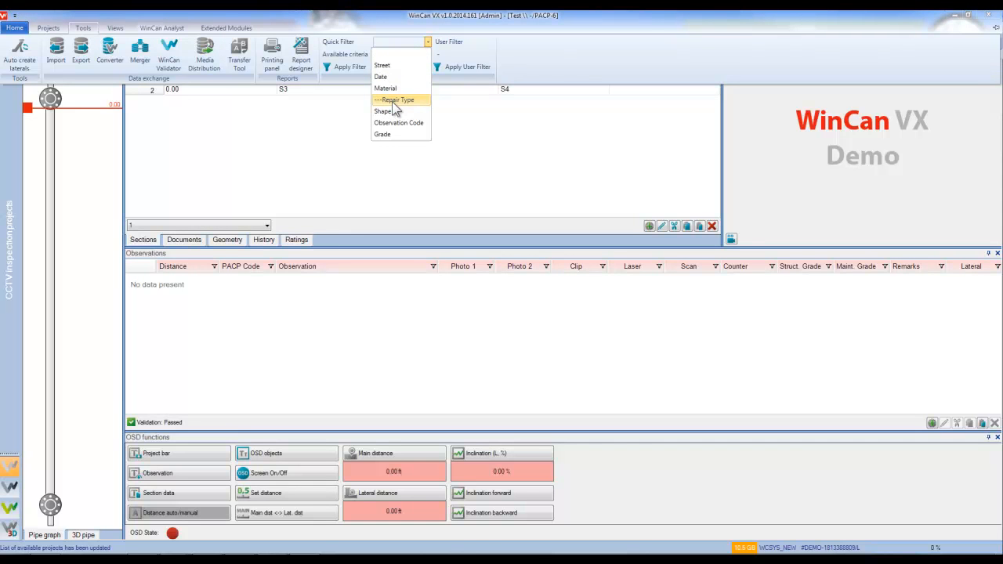
pyautogui.click(394, 100)
pyautogui.click(428, 55)
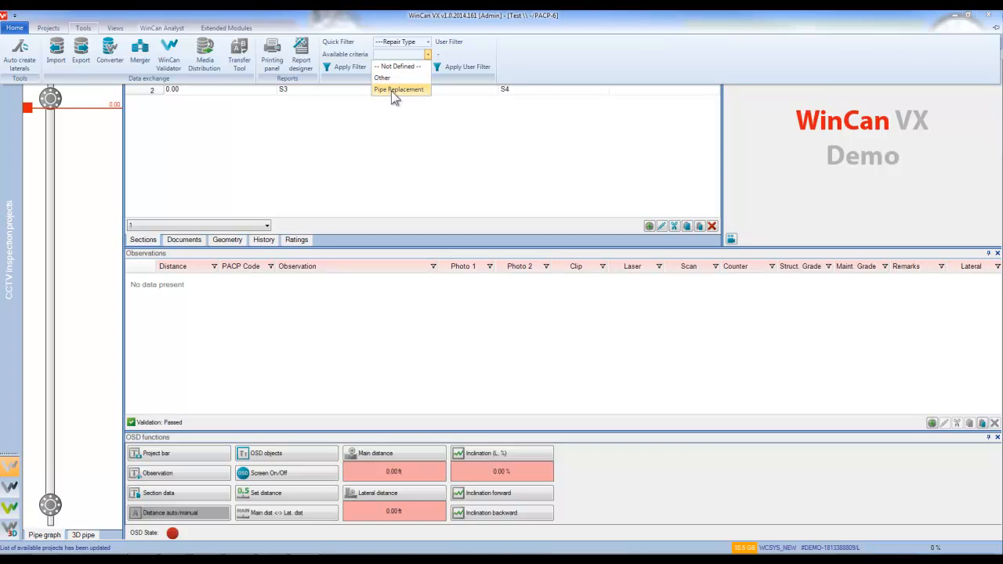
pyautogui.click(394, 89)
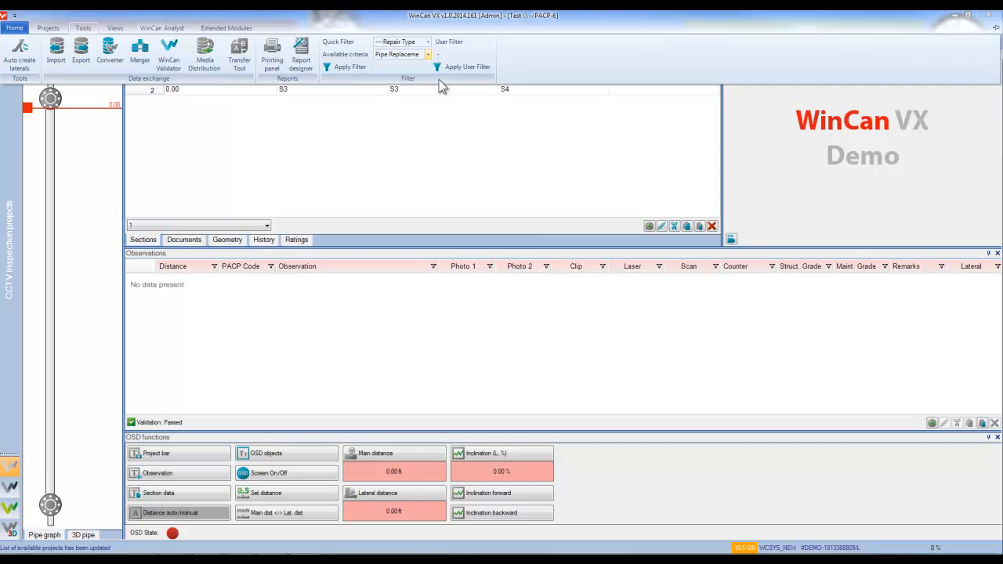
pyautogui.click(347, 67)
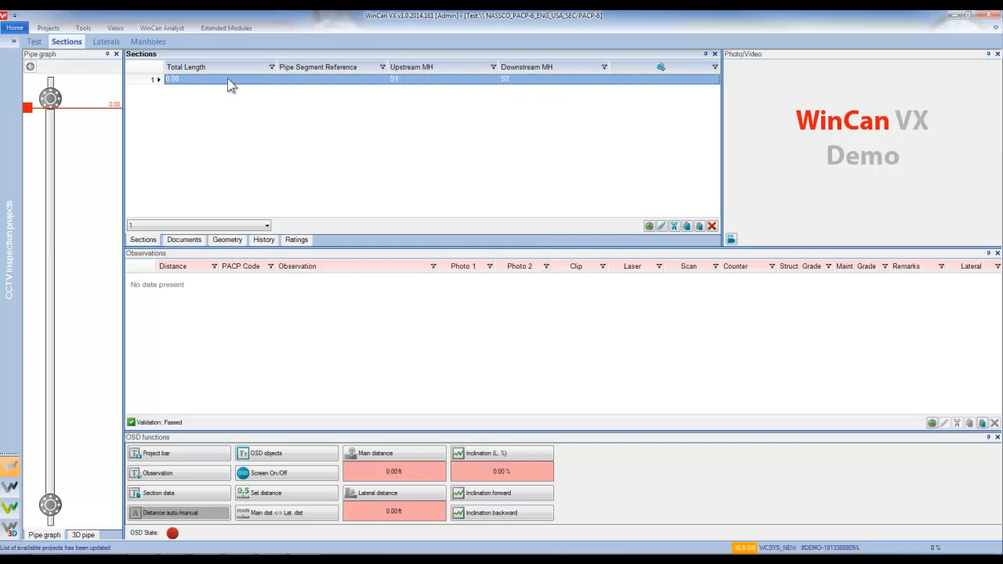
# Reapply the Repair Type quick filter with Pipe Replacement, then close WinCan VX.
pyautogui.click(85, 28)
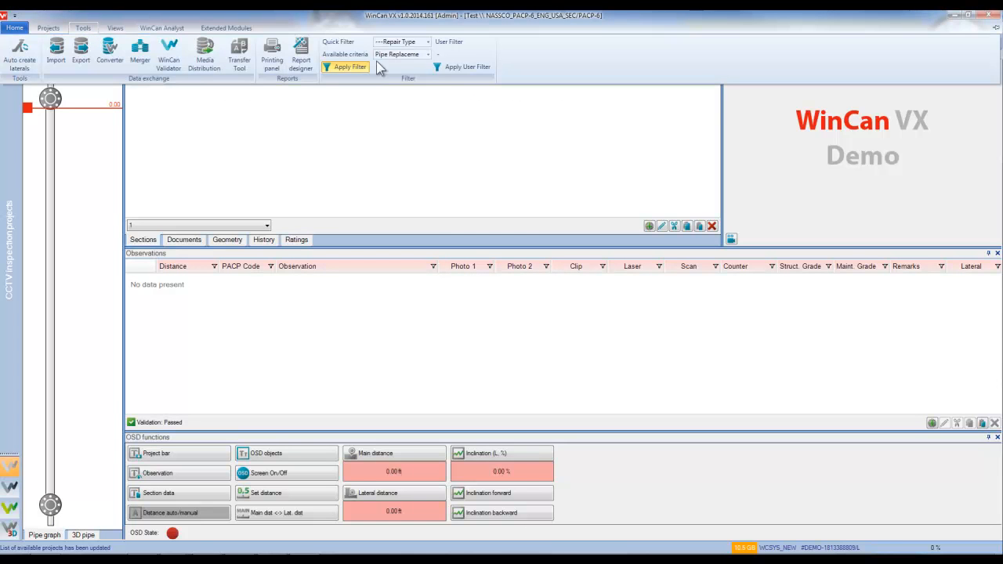
pyautogui.click(426, 54)
pyautogui.click(396, 89)
pyautogui.click(392, 122)
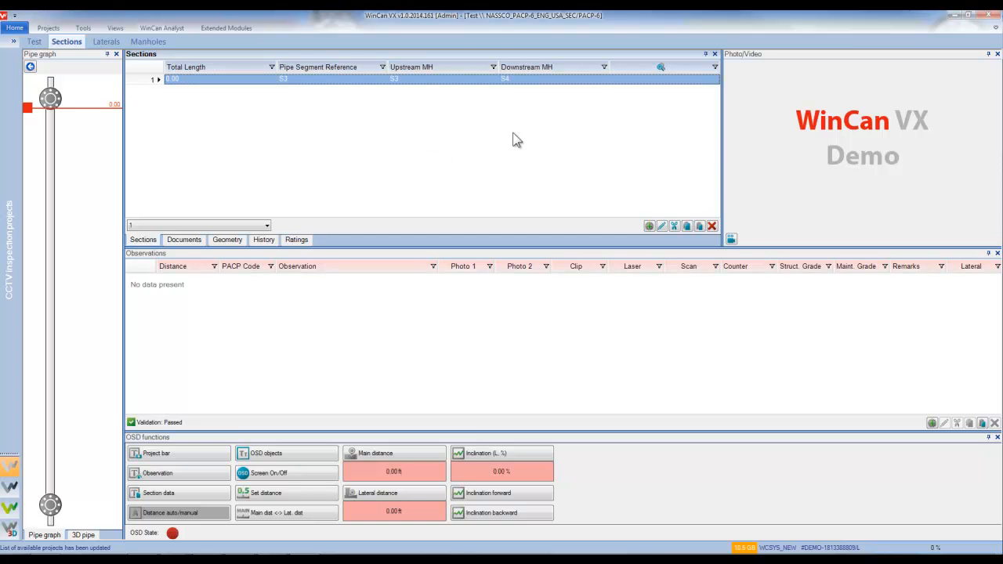
pyautogui.click(989, 15)
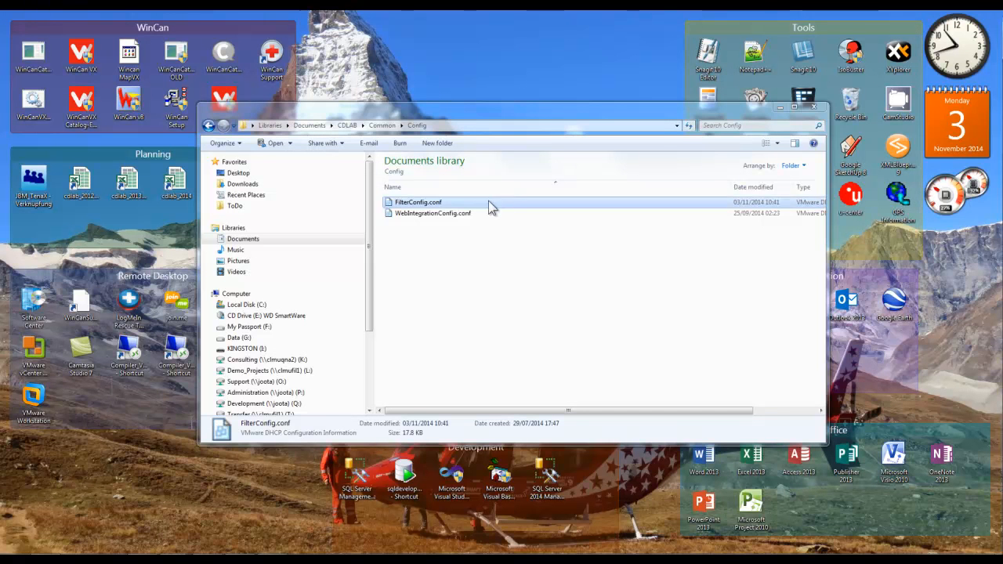
# Open FilterConfig.conf in Notepad++ and search for the OBJ_Spare1 entries.
pyautogui.rightClick(423, 208)
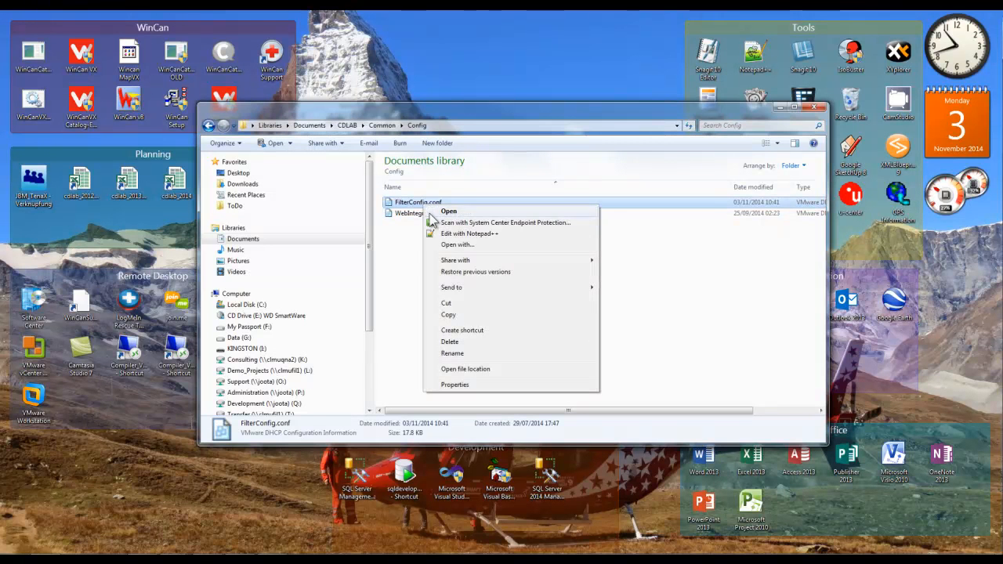
pyautogui.click(438, 234)
pyautogui.click(333, 166)
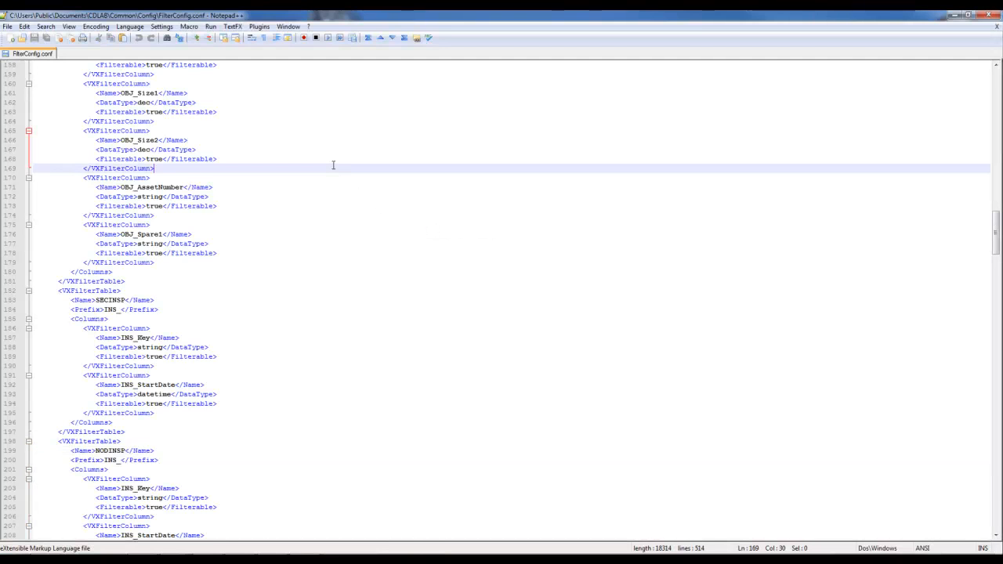
pyautogui.hotkey('ctrl', 'f')
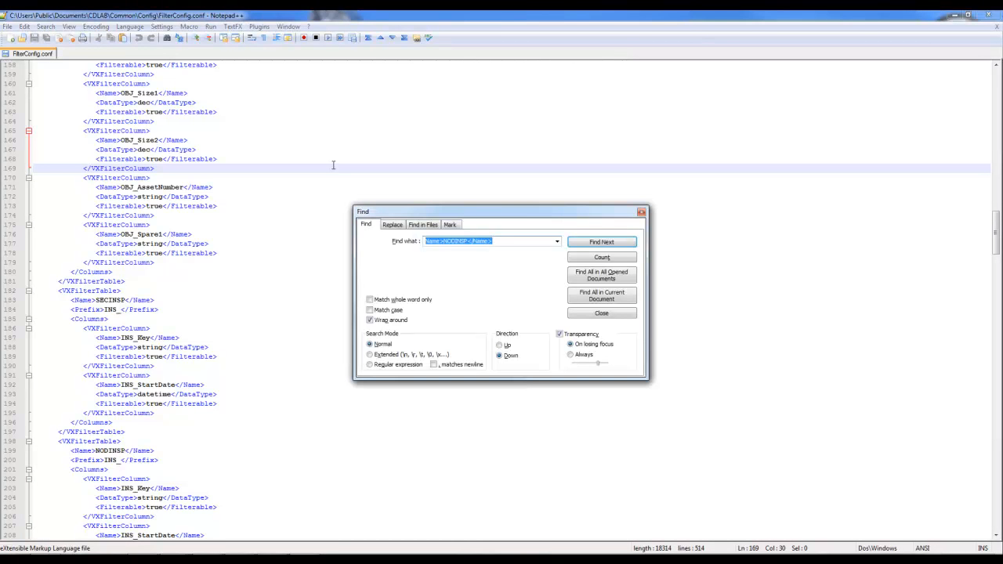
pyautogui.write('OBJ_Spare1')
pyautogui.press('Return')
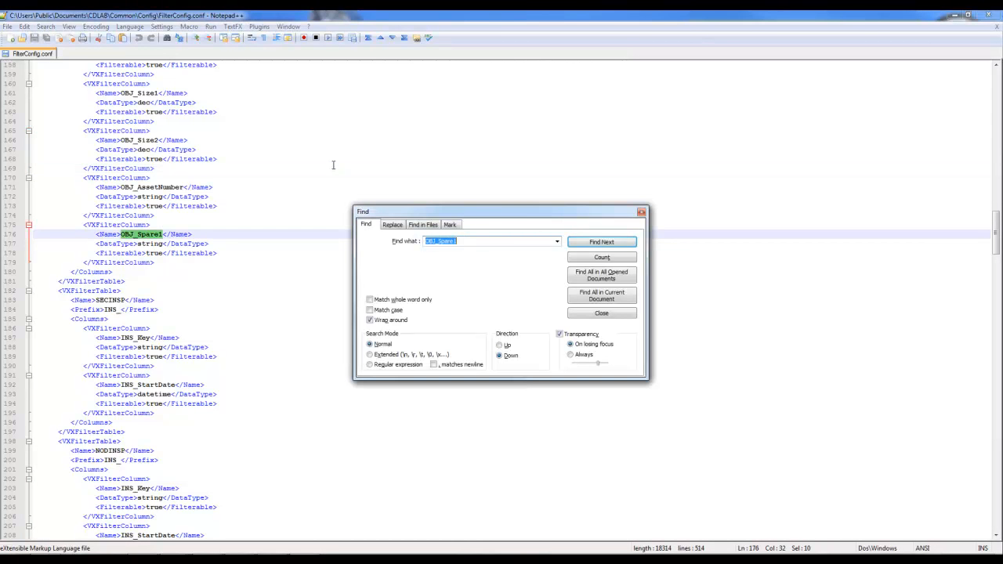
pyautogui.moveTo(996, 235); pyautogui.dragTo(996, 74)
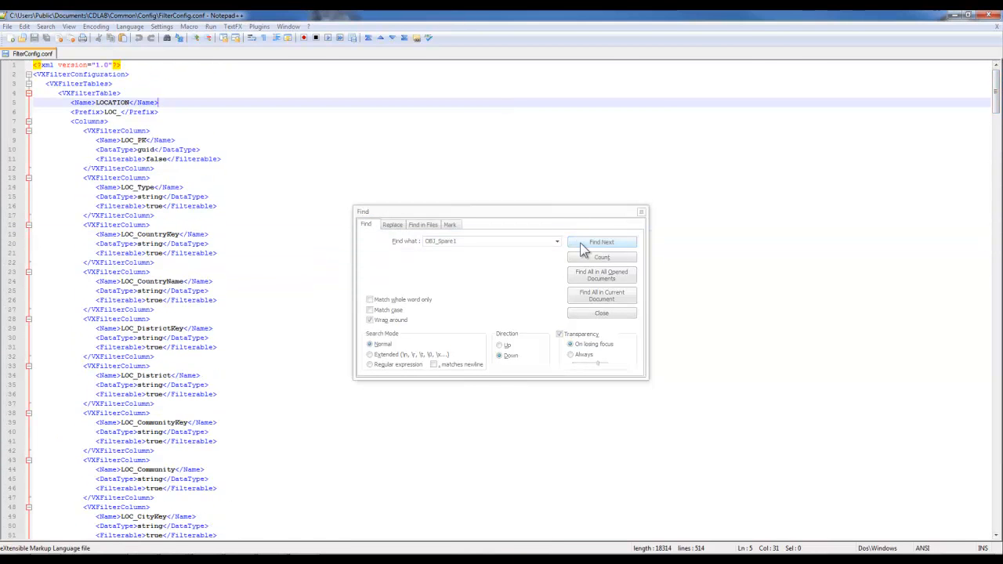
pyautogui.click(584, 246)
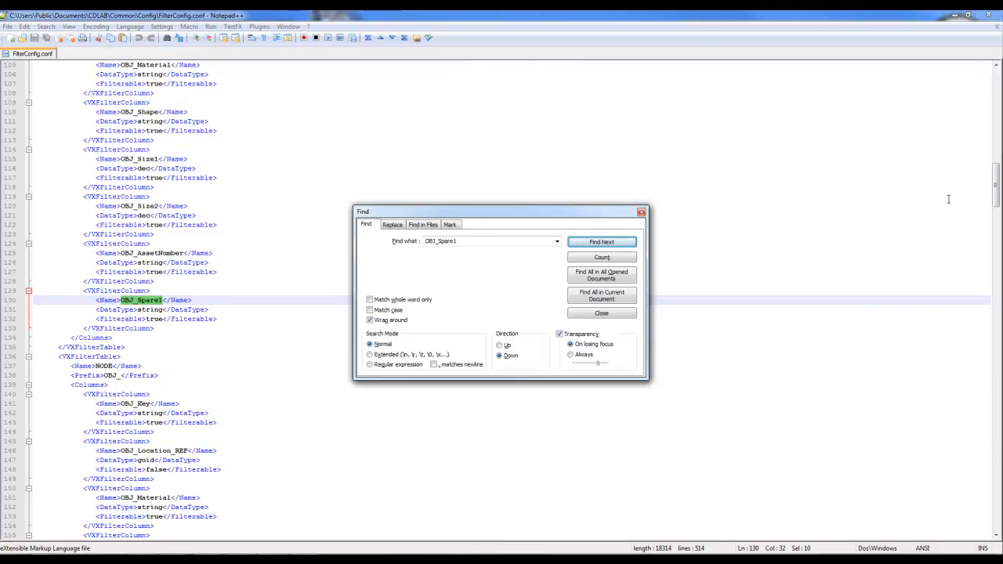
# Duplicate the OBJ_Spare1 column block below itself and rename the copy OBJ_Spare2.
pyautogui.moveTo(168, 329); pyautogui.dragTo(17, 297)
pyautogui.hotkey('ctrl', 'c')
pyautogui.click(163, 333)
pyautogui.press('Return')
pyautogui.press('Return')
pyautogui.press('BackSpace')
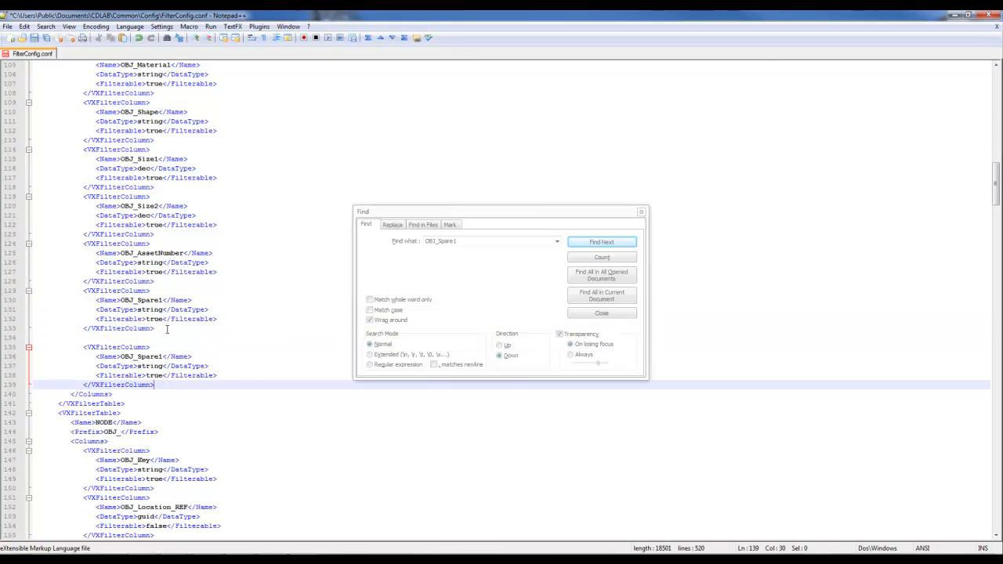
pyautogui.hotkey('ctrl', 'v')
pyautogui.click(162, 347)
pyautogui.press('BackSpace')
pyautogui.write('2')
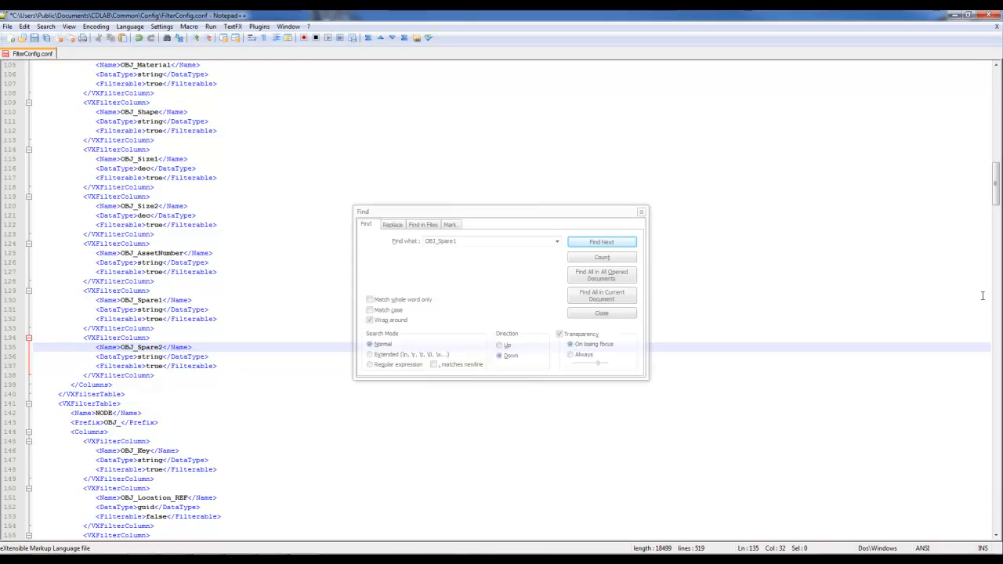
# Find the next OBJ_Spare1 block and add another OBJ_Spare2 copy after it.
pyautogui.moveTo(996, 202); pyautogui.dragTo(996, 173)
pyautogui.click(170, 251)
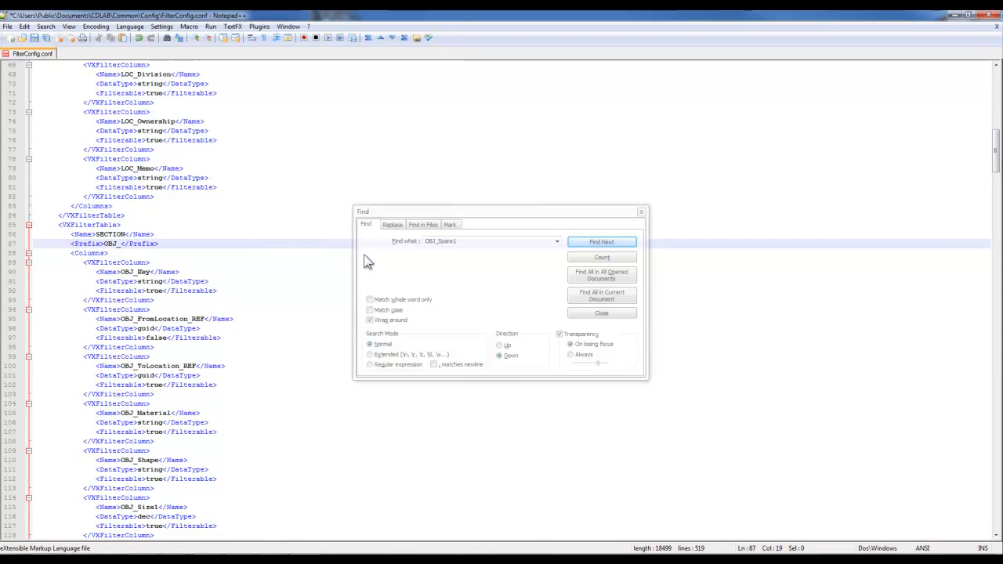
pyautogui.click(531, 240)
pyautogui.click(598, 243)
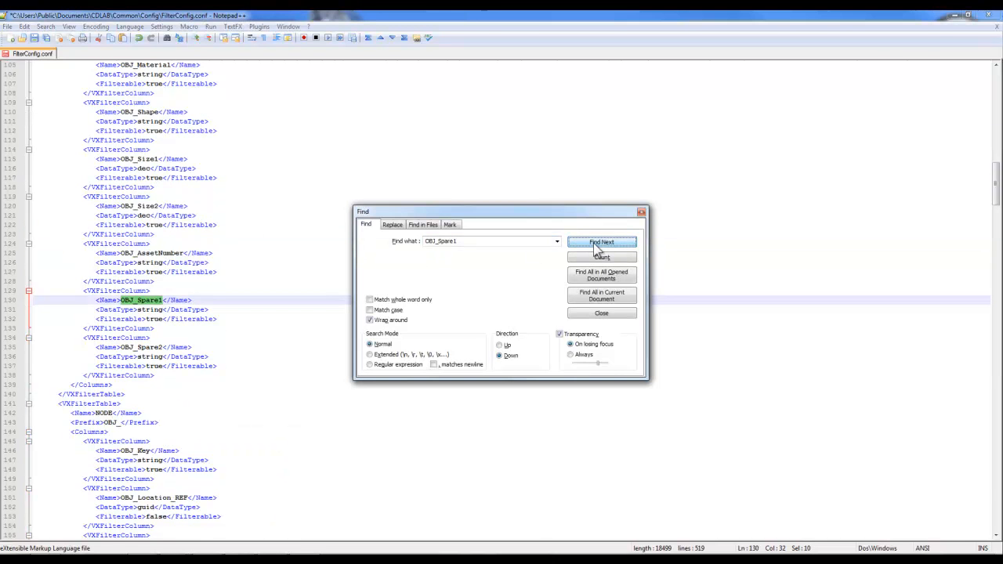
pyautogui.click(594, 245)
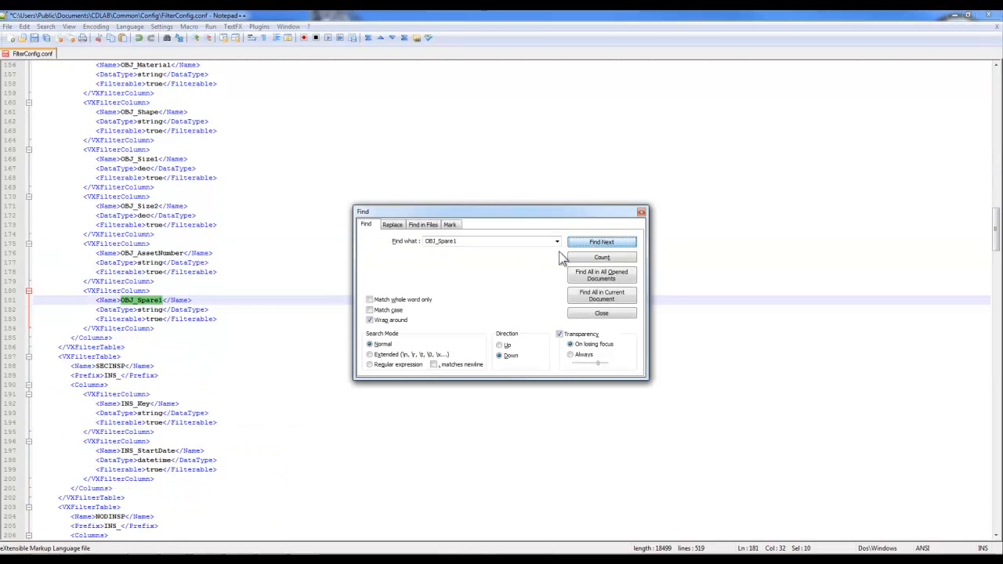
pyautogui.click(215, 329)
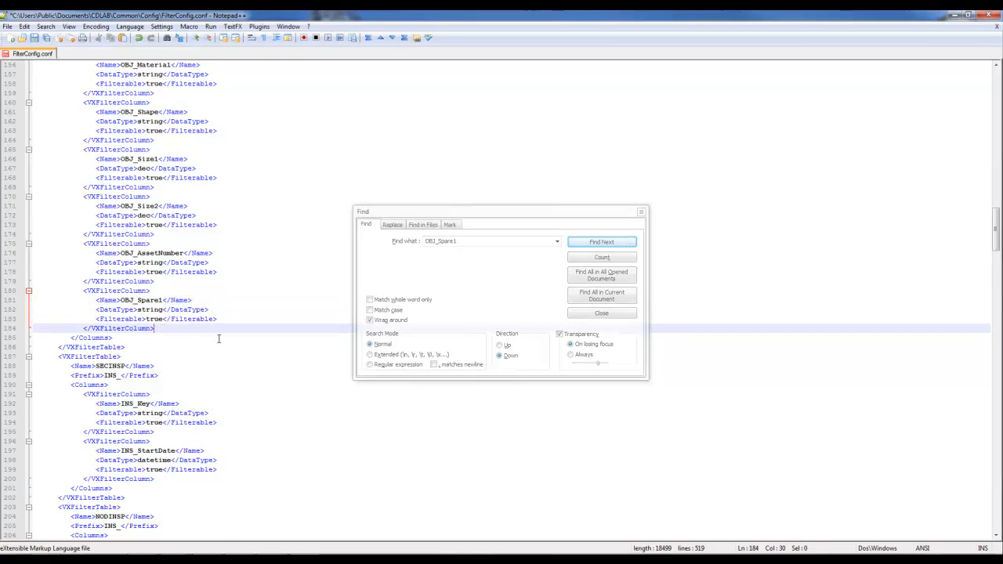
pyautogui.press('Return')
pyautogui.hotkey('ctrl', 'v')
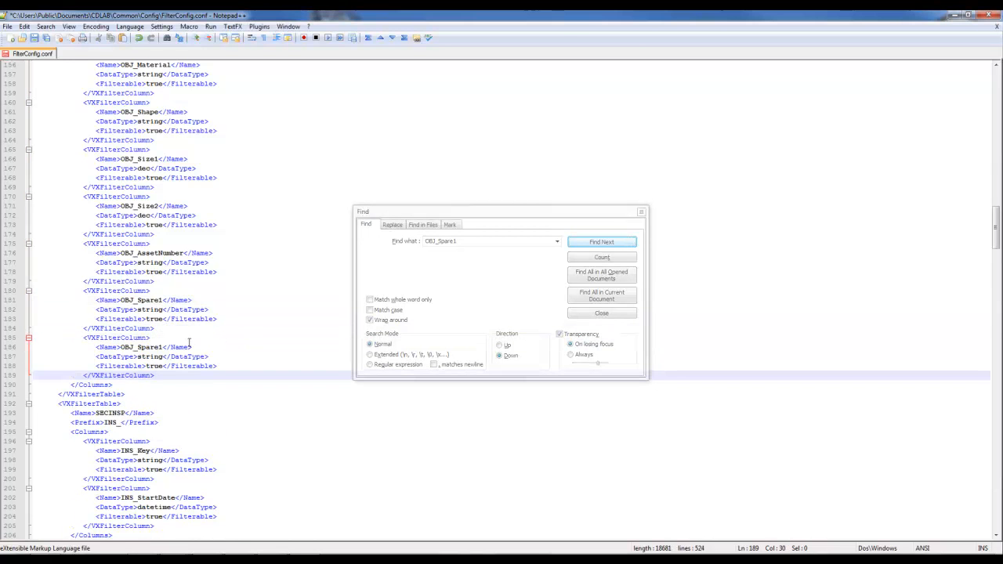
pyautogui.click(161, 350)
pyautogui.press('Delete')
pyautogui.write('2')
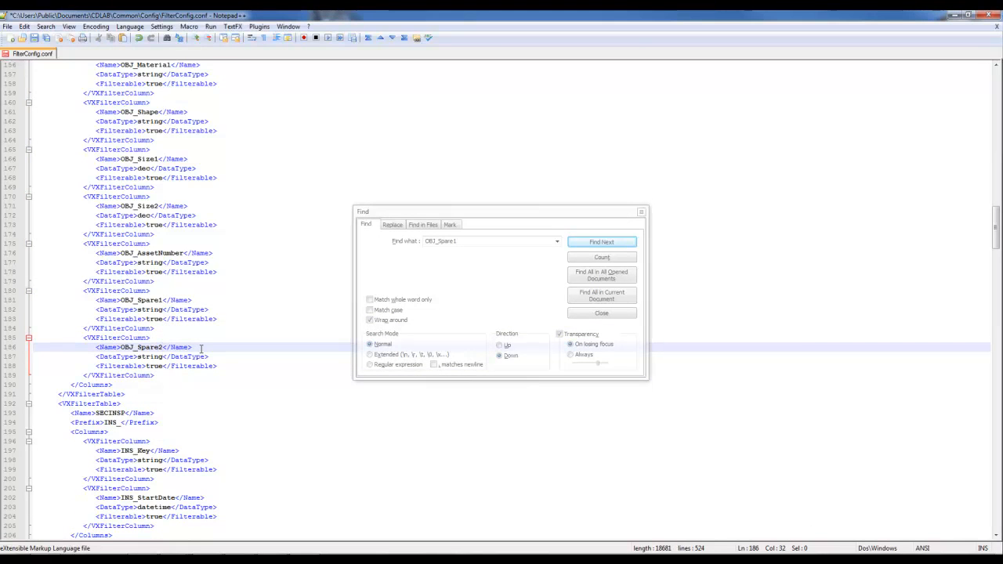
# Search onward from the NODE table for the next OBJ_Spare1 occurrence.
pyautogui.scroll(2, 997, 235)
pyautogui.scroll(6, 997, 235)
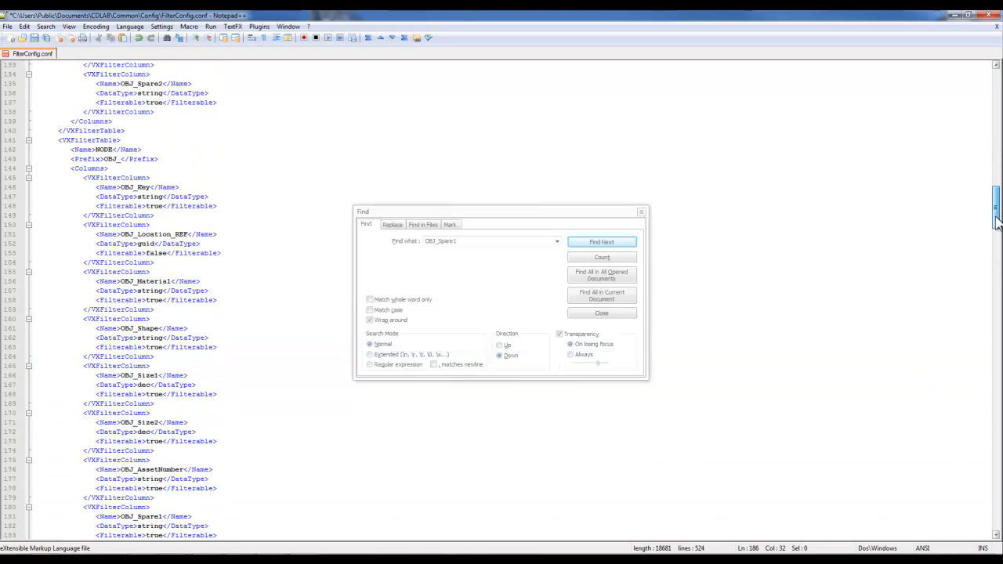
pyautogui.doubleClick(104, 149)
pyautogui.click(119, 235)
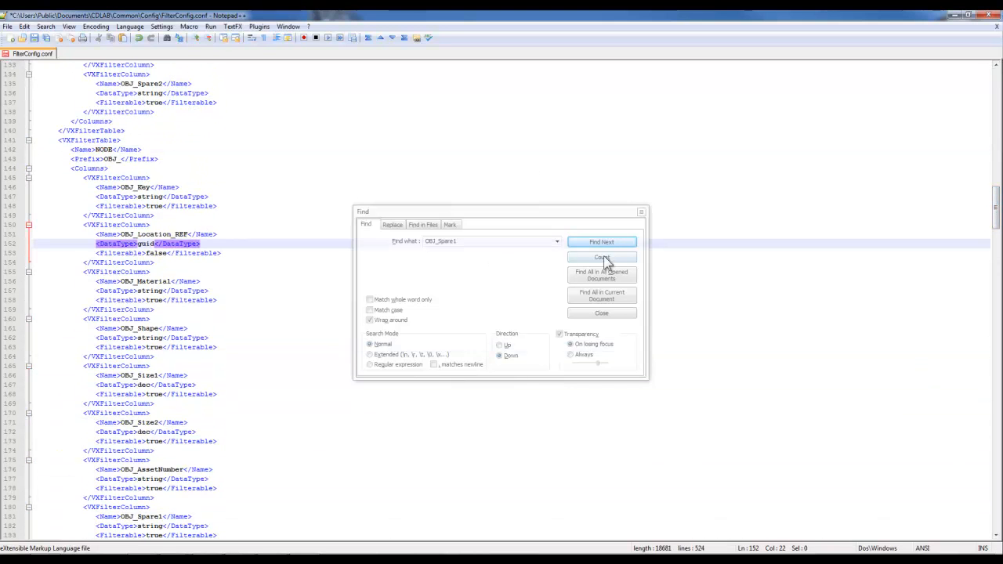
pyautogui.click(602, 242)
# Copy the ---Repair Type query definition and paste it below the original.
pyautogui.click(604, 243)
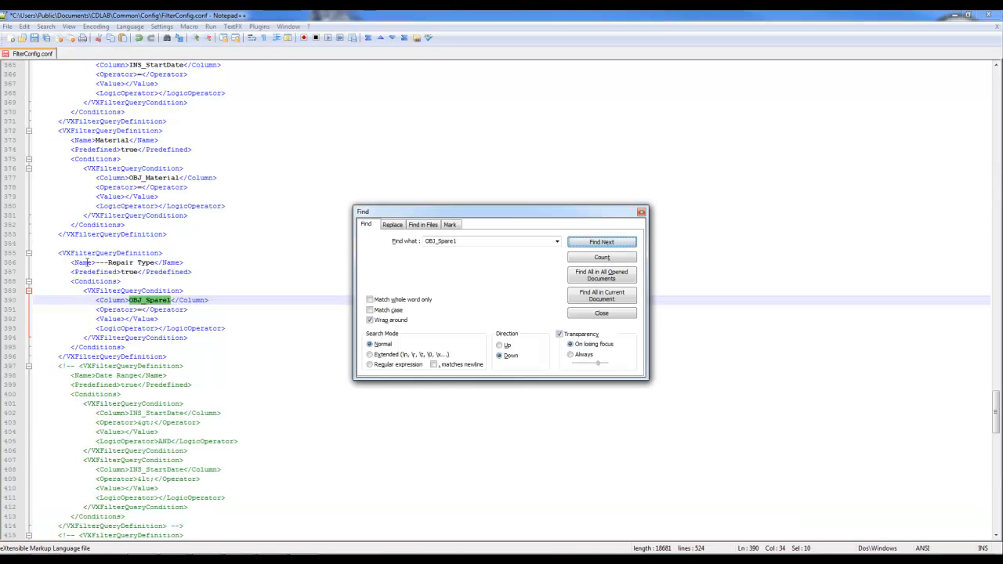
pyautogui.moveTo(166, 359); pyautogui.dragTo(32, 255)
pyautogui.hotkey('ctrl', 'c')
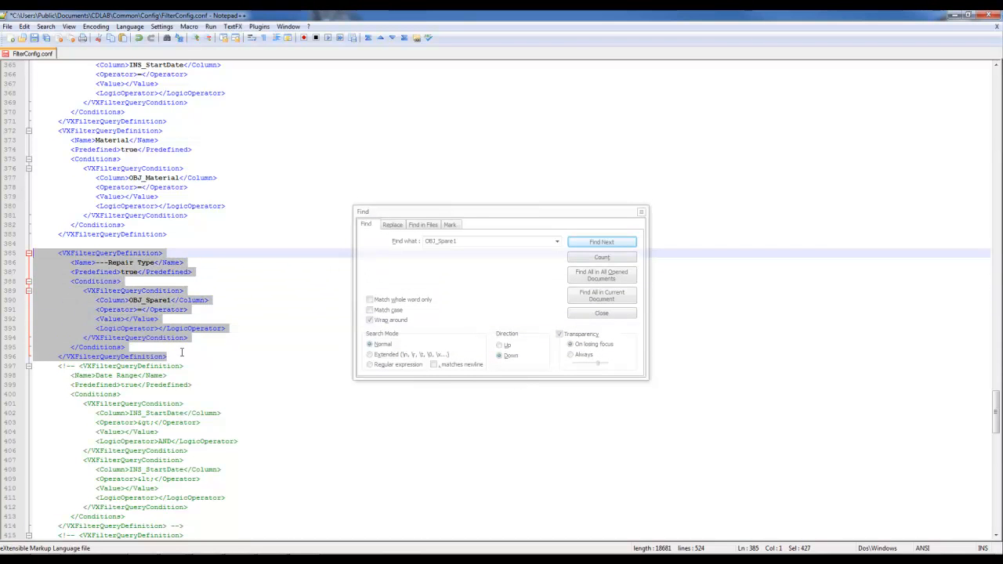
pyautogui.click(179, 357)
pyautogui.press('Return')
pyautogui.press('Return')
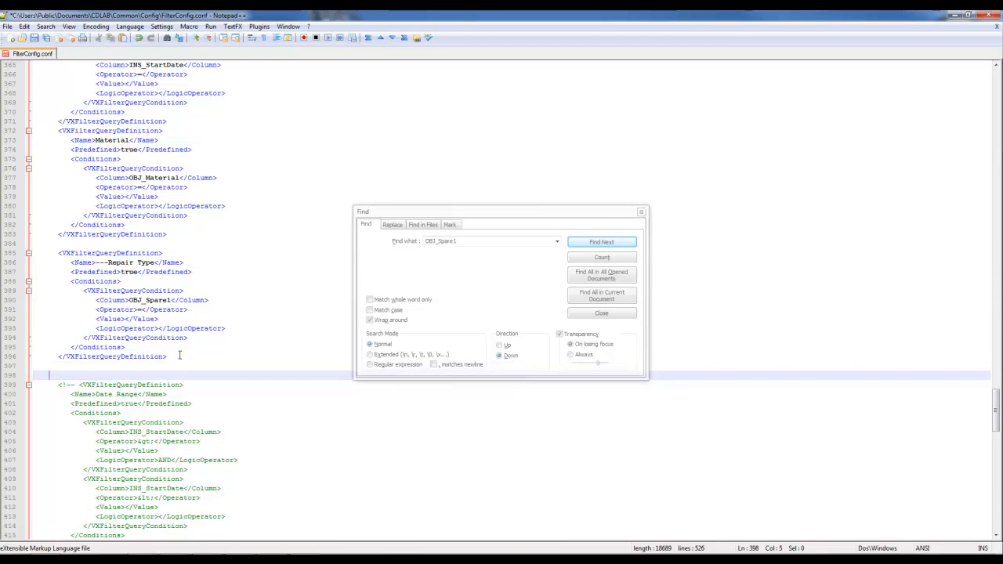
pyautogui.hotkey('ctrl', 'v')
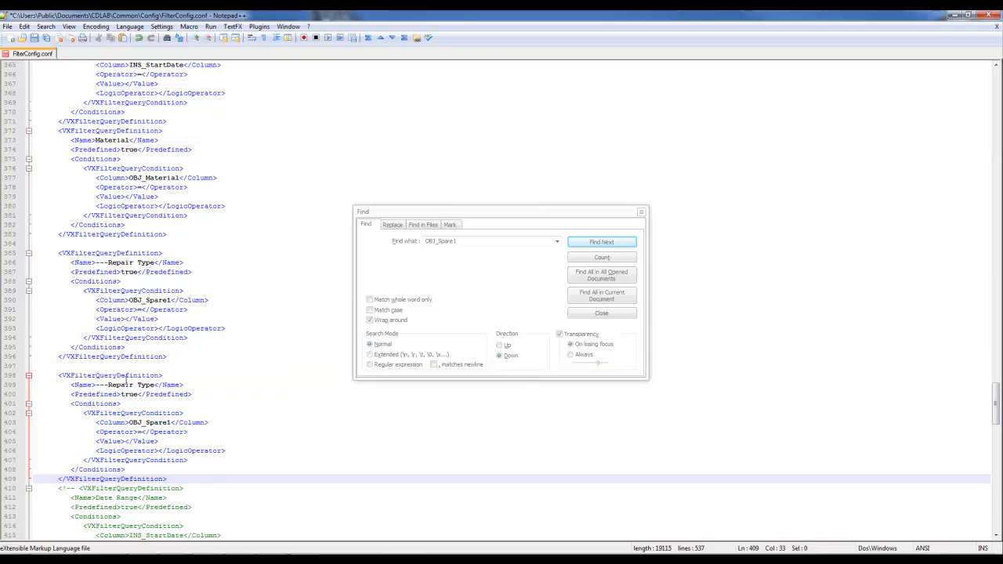
# Rename the copied query to ---Repair Operator, point it at OBJ_Spare2, and save.
pyautogui.doubleClick(149, 385)
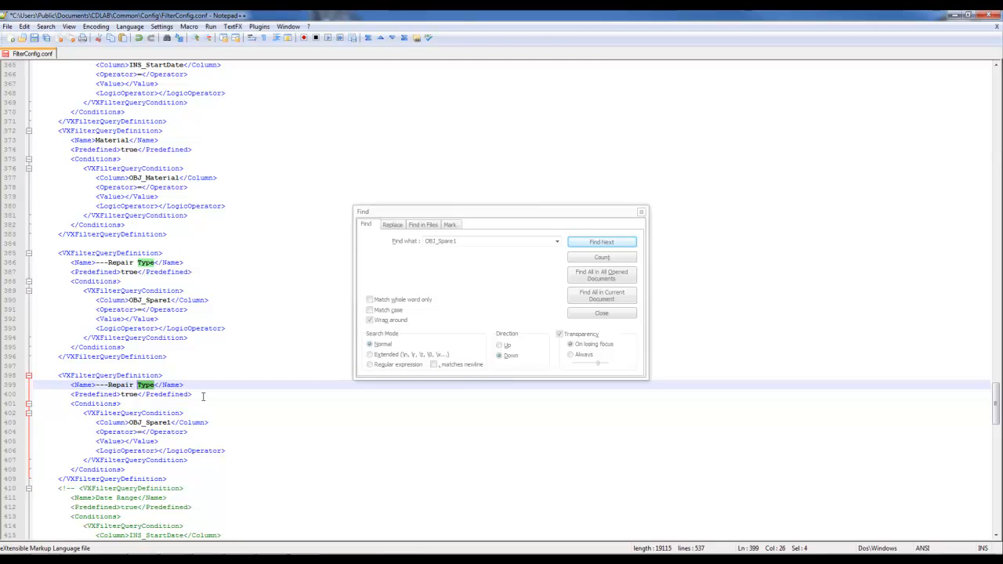
pyautogui.write('Operator')
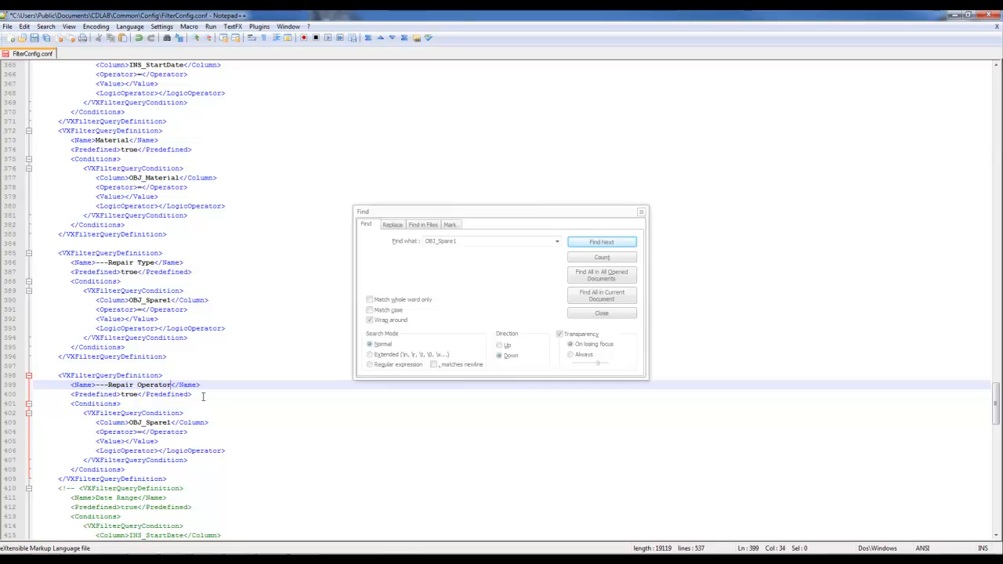
pyautogui.doubleClick(130, 394)
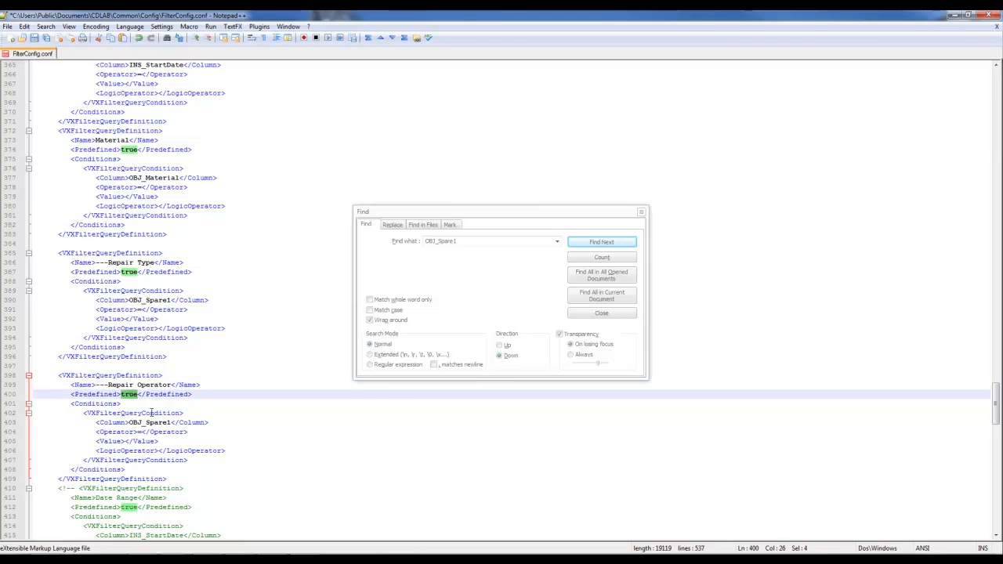
pyautogui.click(218, 427)
pyautogui.press('BackSpace')
pyautogui.write('2')
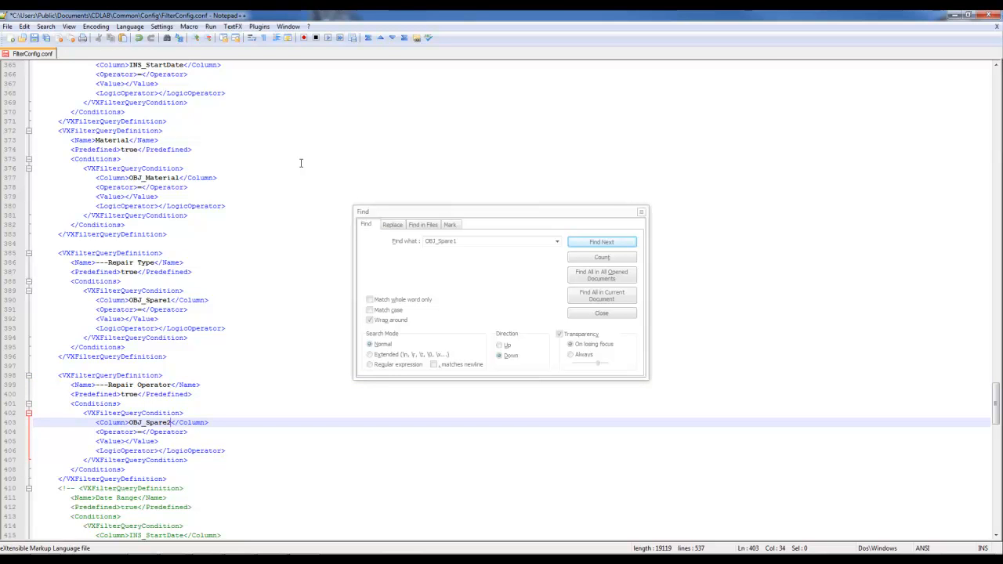
pyautogui.click(34, 38)
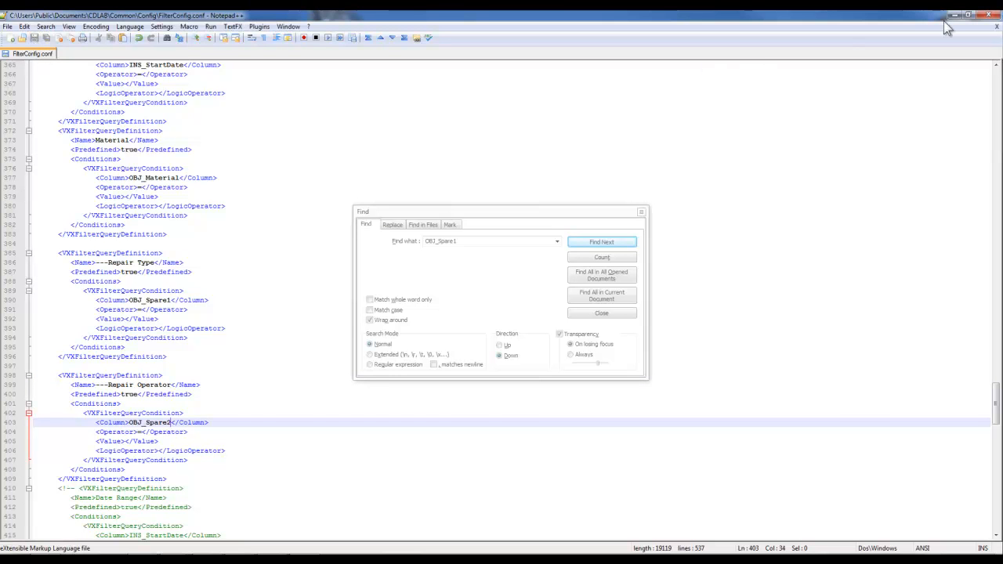
# Close Notepad++, relaunch WinCan VX and log in on WCSYS (SB-PC), dismissing the licence notice.
pyautogui.click(989, 15)
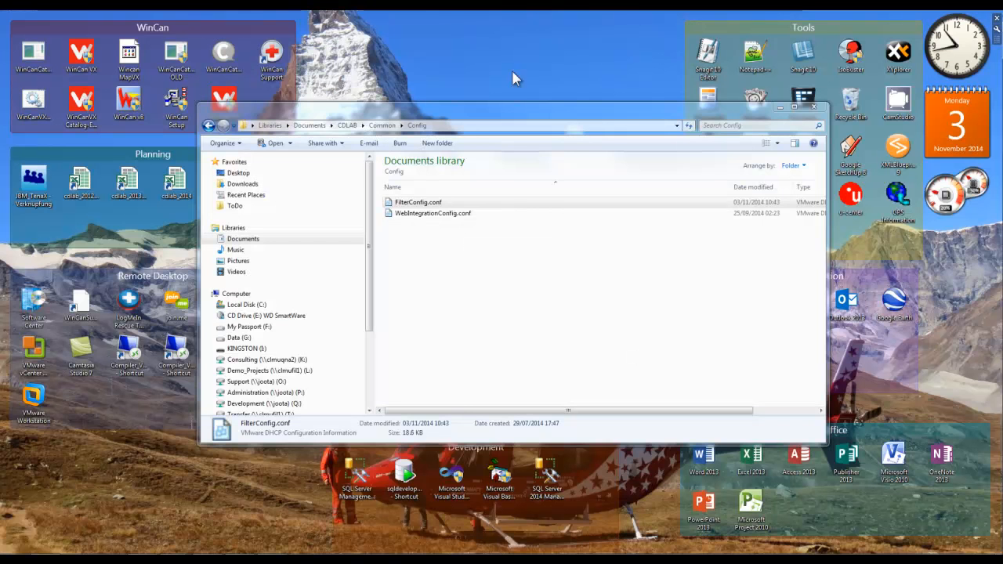
pyautogui.doubleClick(81, 57)
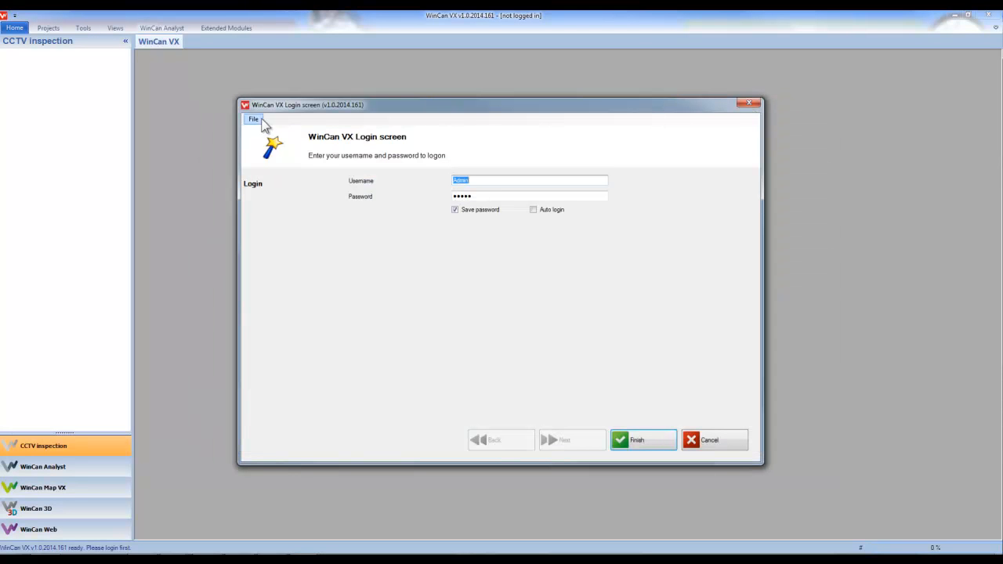
pyautogui.click(254, 119)
pyautogui.click(275, 141)
pyautogui.click(488, 232)
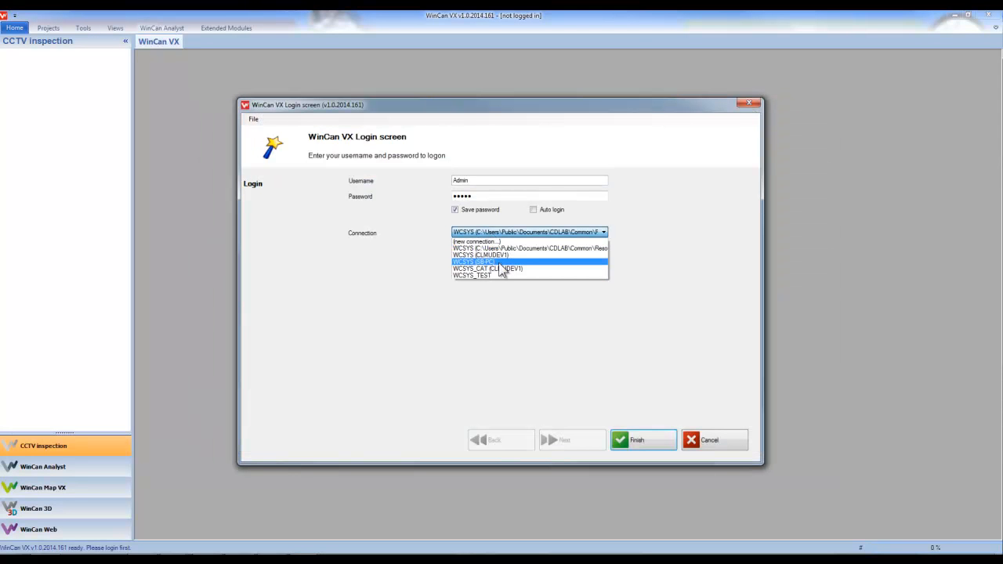
pyautogui.click(499, 263)
pyautogui.click(633, 440)
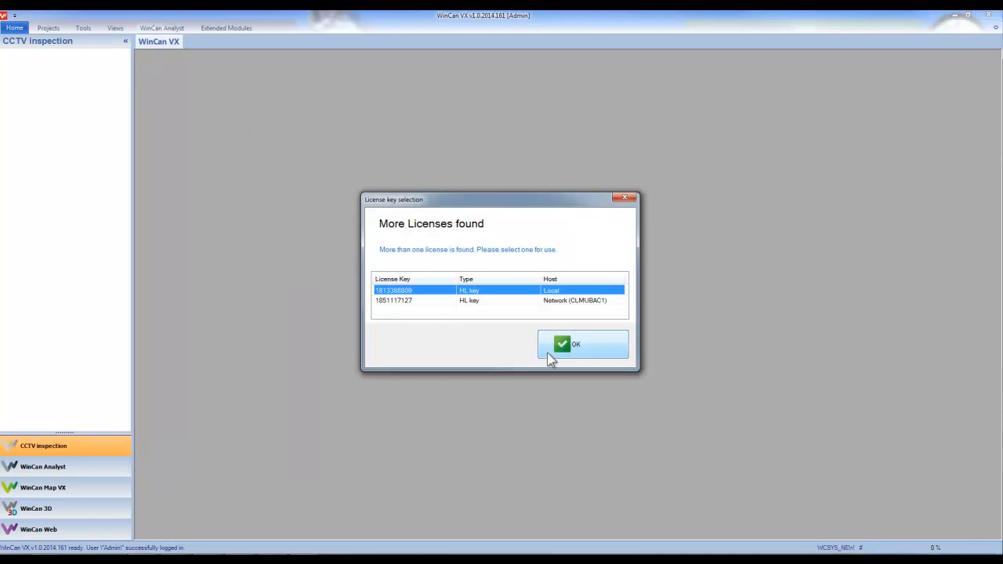
pyautogui.click(549, 352)
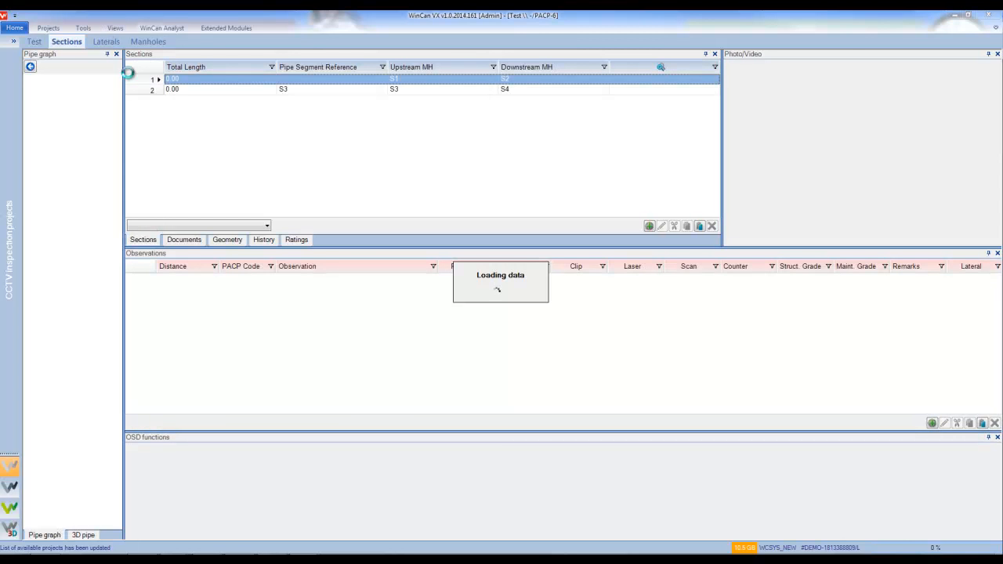
# Apply the ---Repair Operator quick filter with one repair operator as the criterion.
pyautogui.click(83, 28)
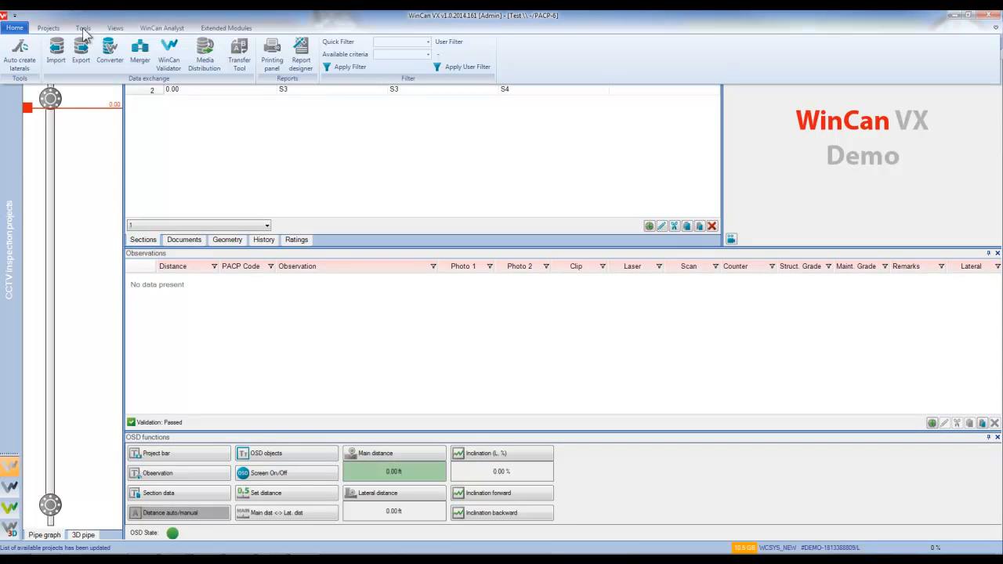
pyautogui.click(427, 41)
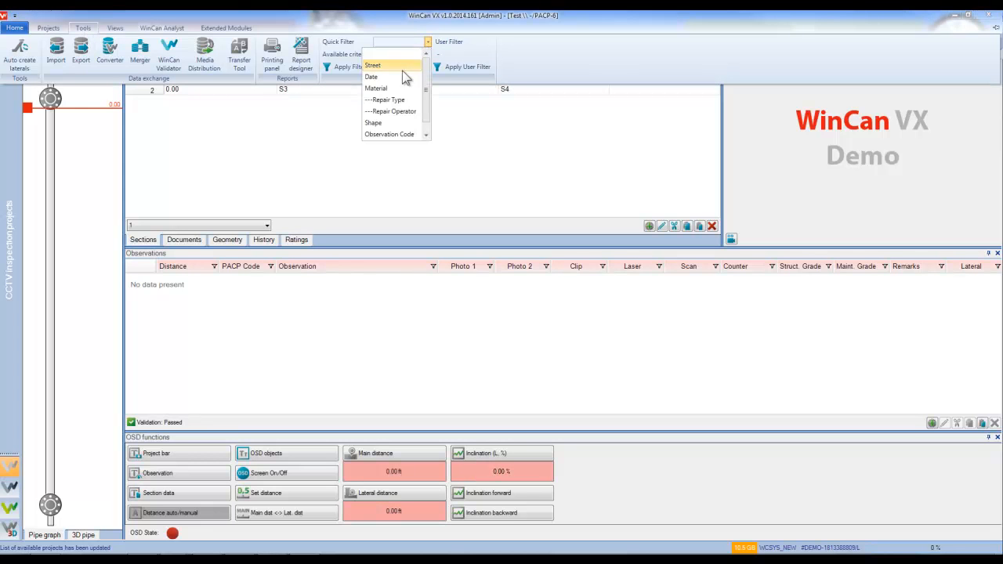
pyautogui.click(394, 112)
pyautogui.click(429, 55)
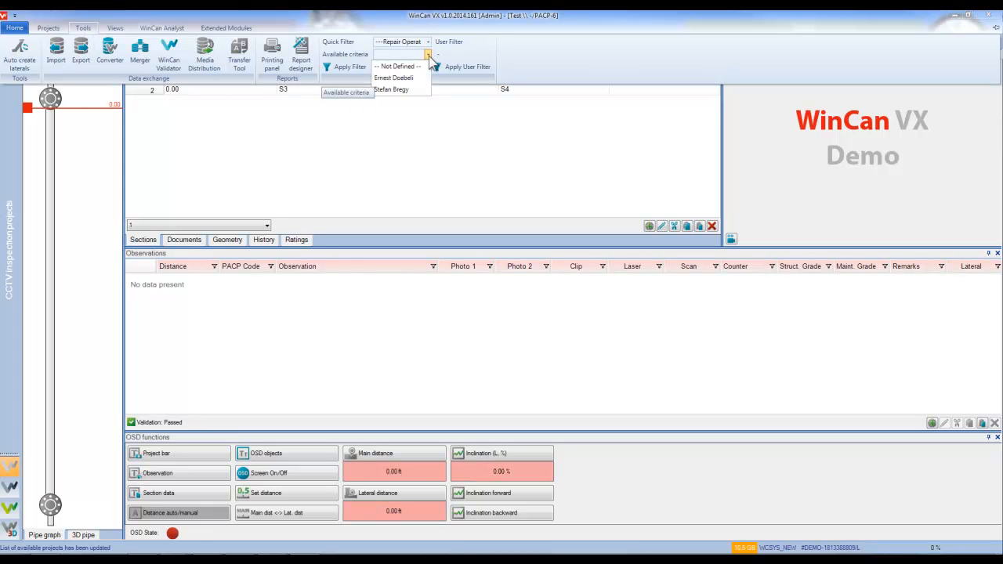
pyautogui.click(402, 87)
pyautogui.click(345, 68)
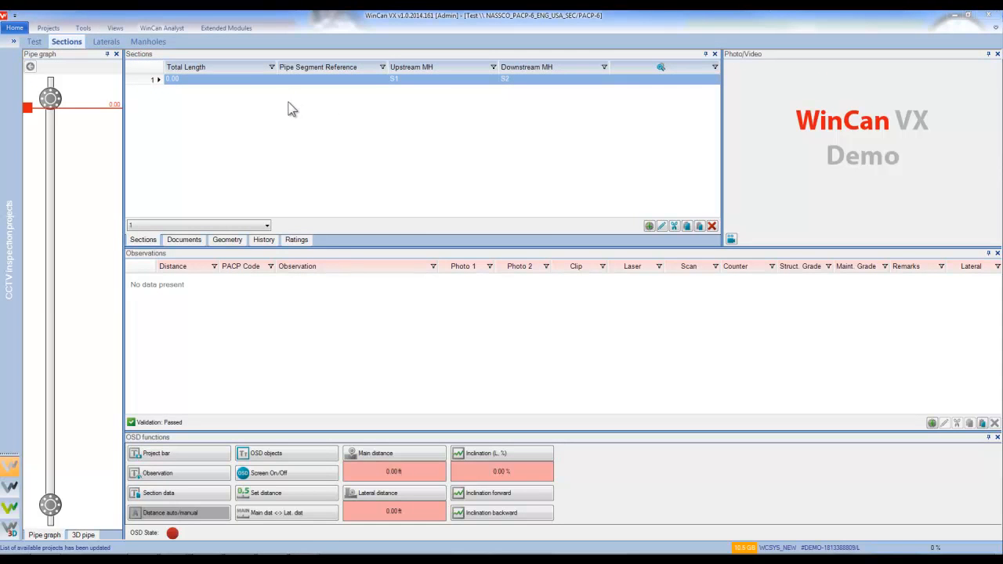
# Reset the Quick Filter to blank so all sections show again.
pyautogui.click(88, 29)
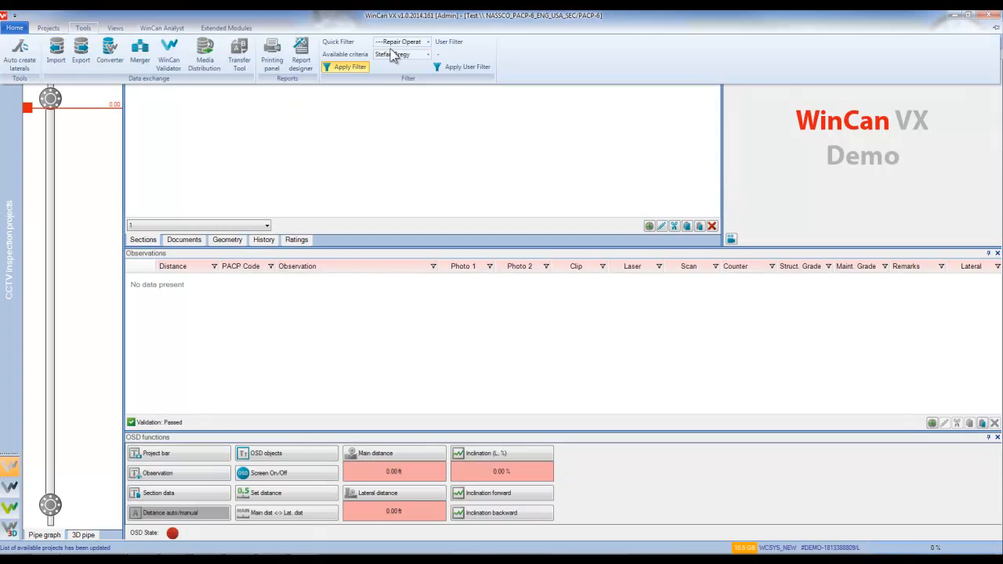
pyautogui.click(421, 41)
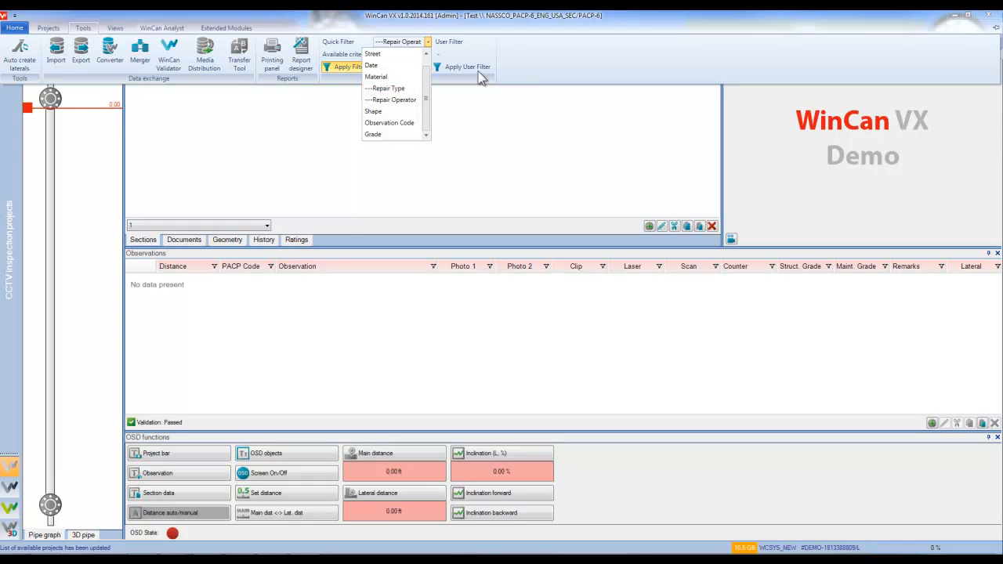
pyautogui.click(539, 59)
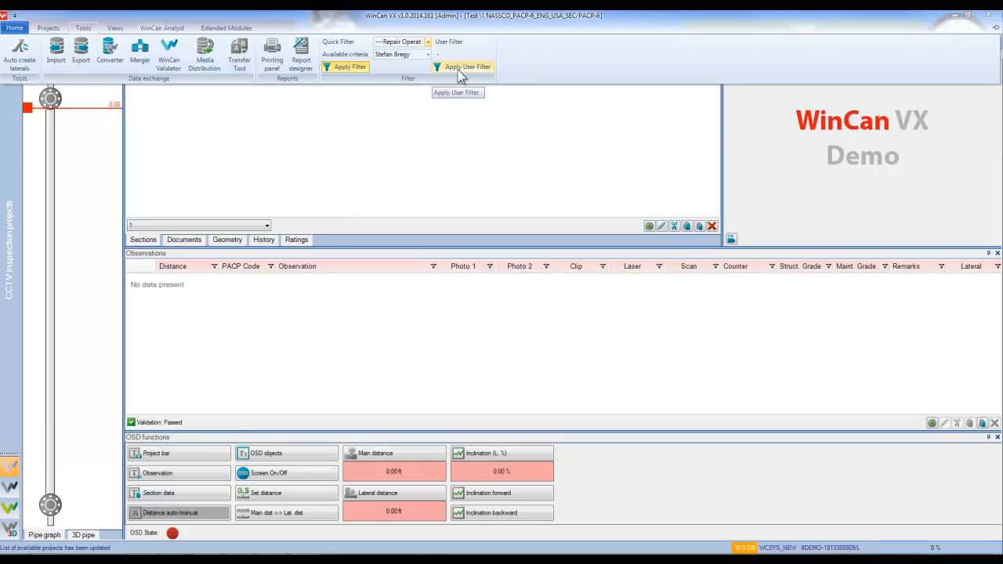
pyautogui.click(414, 46)
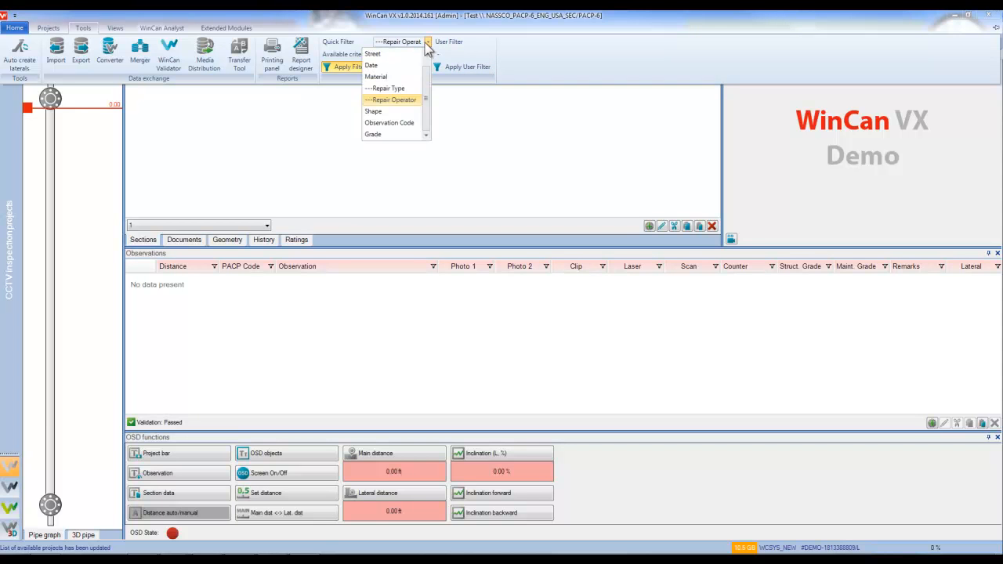
pyautogui.click(394, 58)
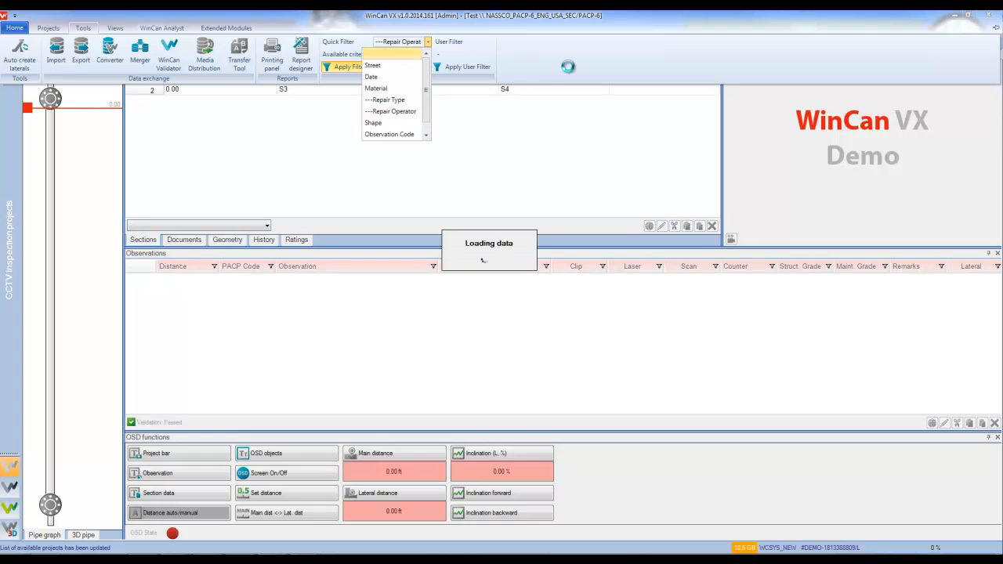